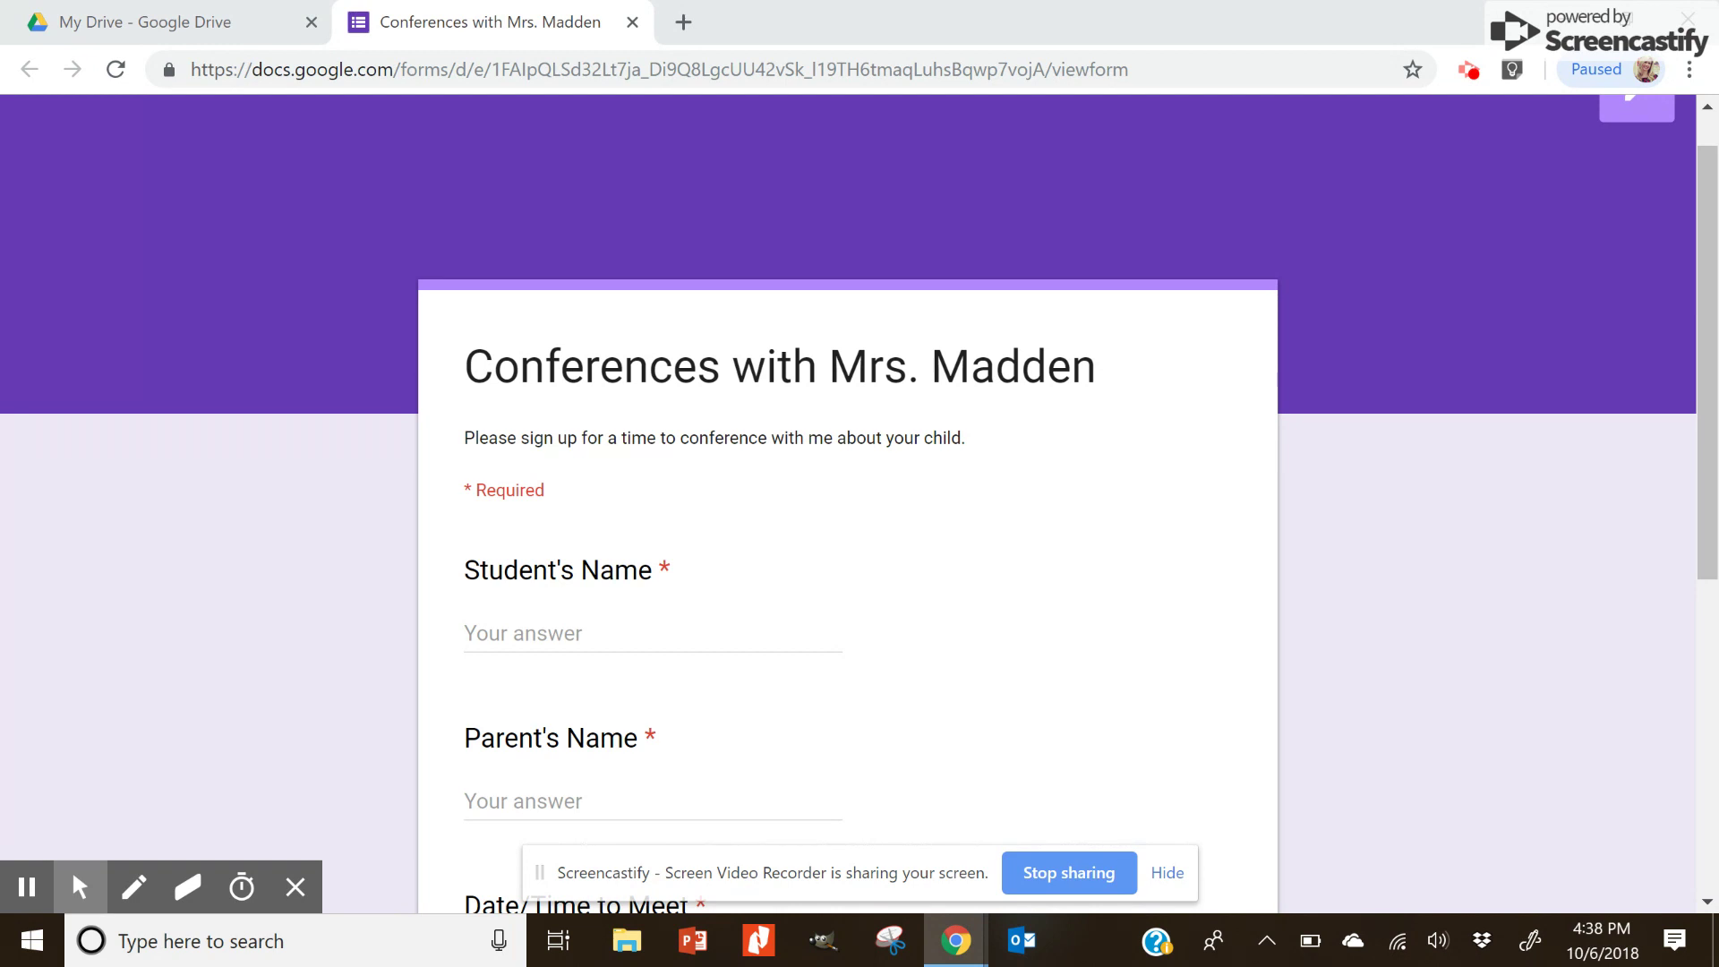
Step: Review the questions and time slots of the sample conference sign-up form, and close it
left_click_drag(1708, 260, 1708, 467)
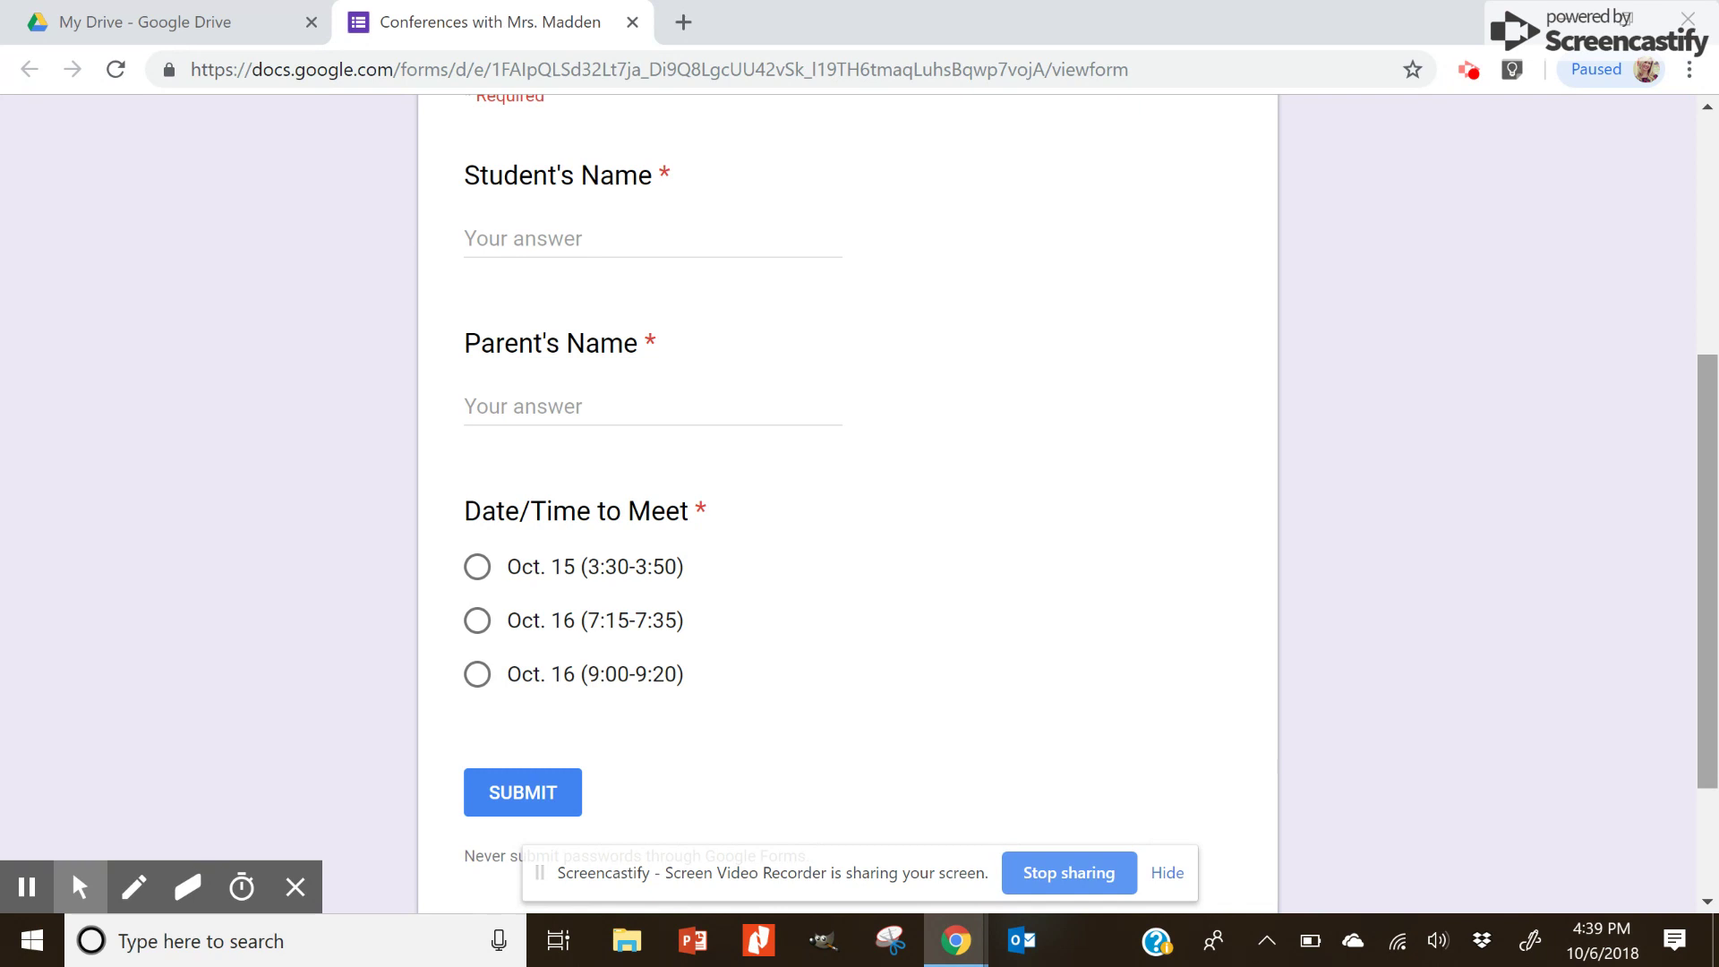
scroll(1701, 509, "up", 5)
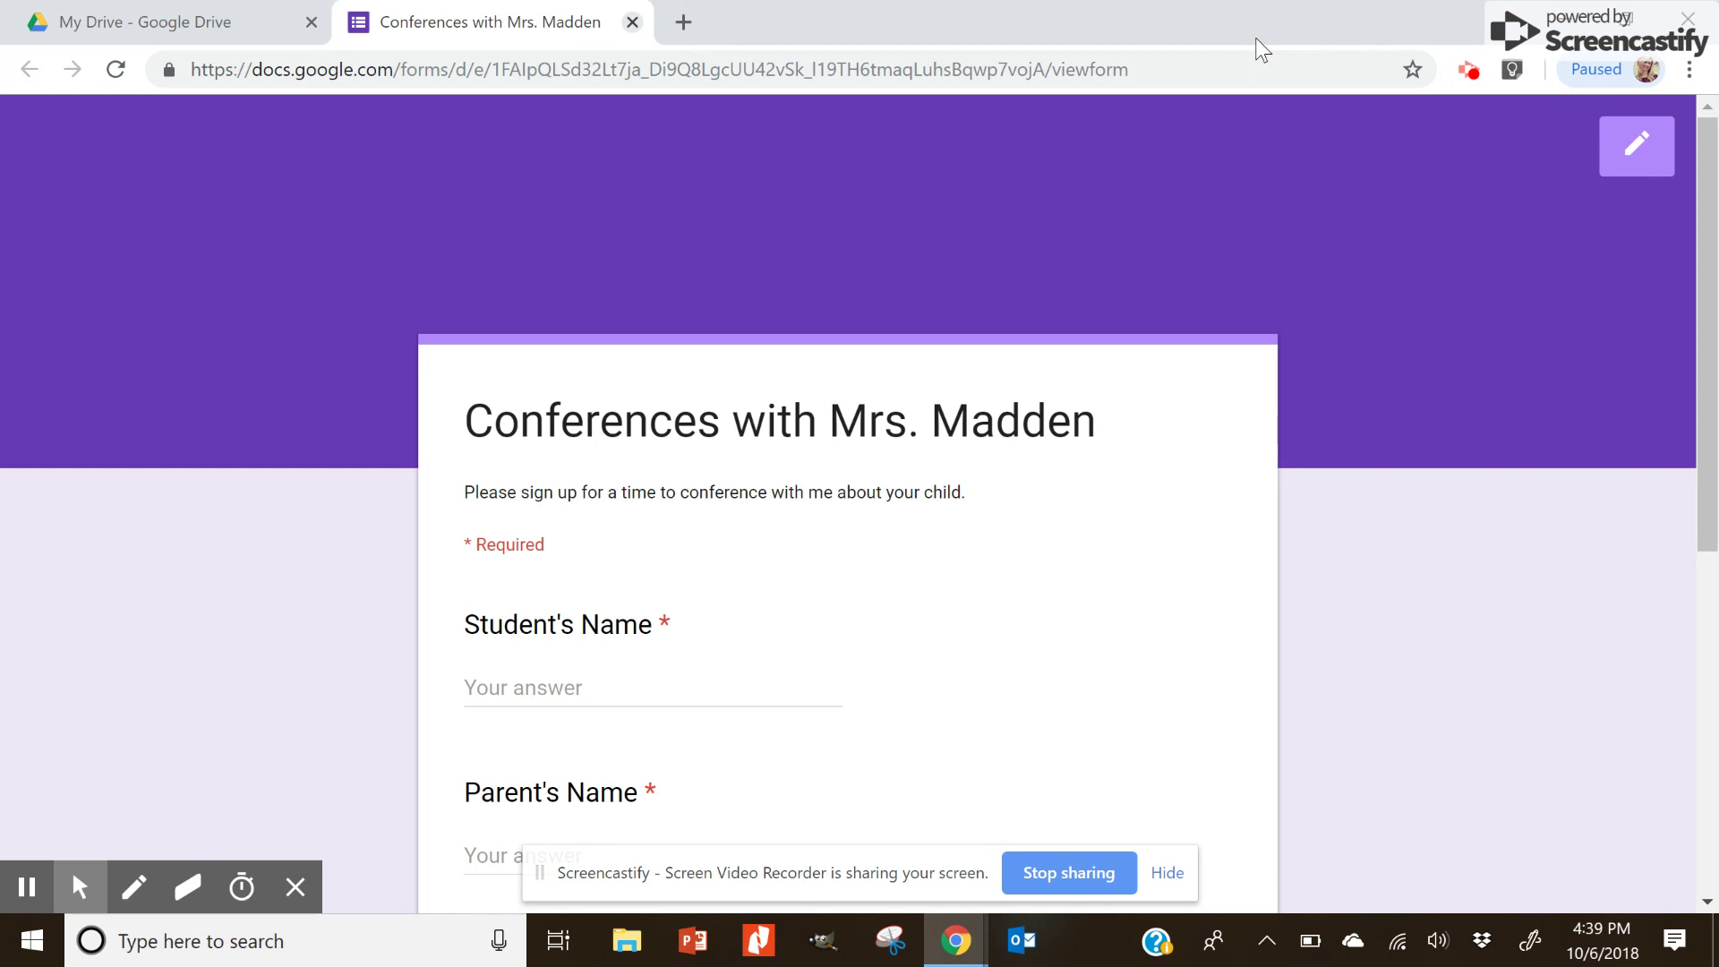
key("ctrl+w")
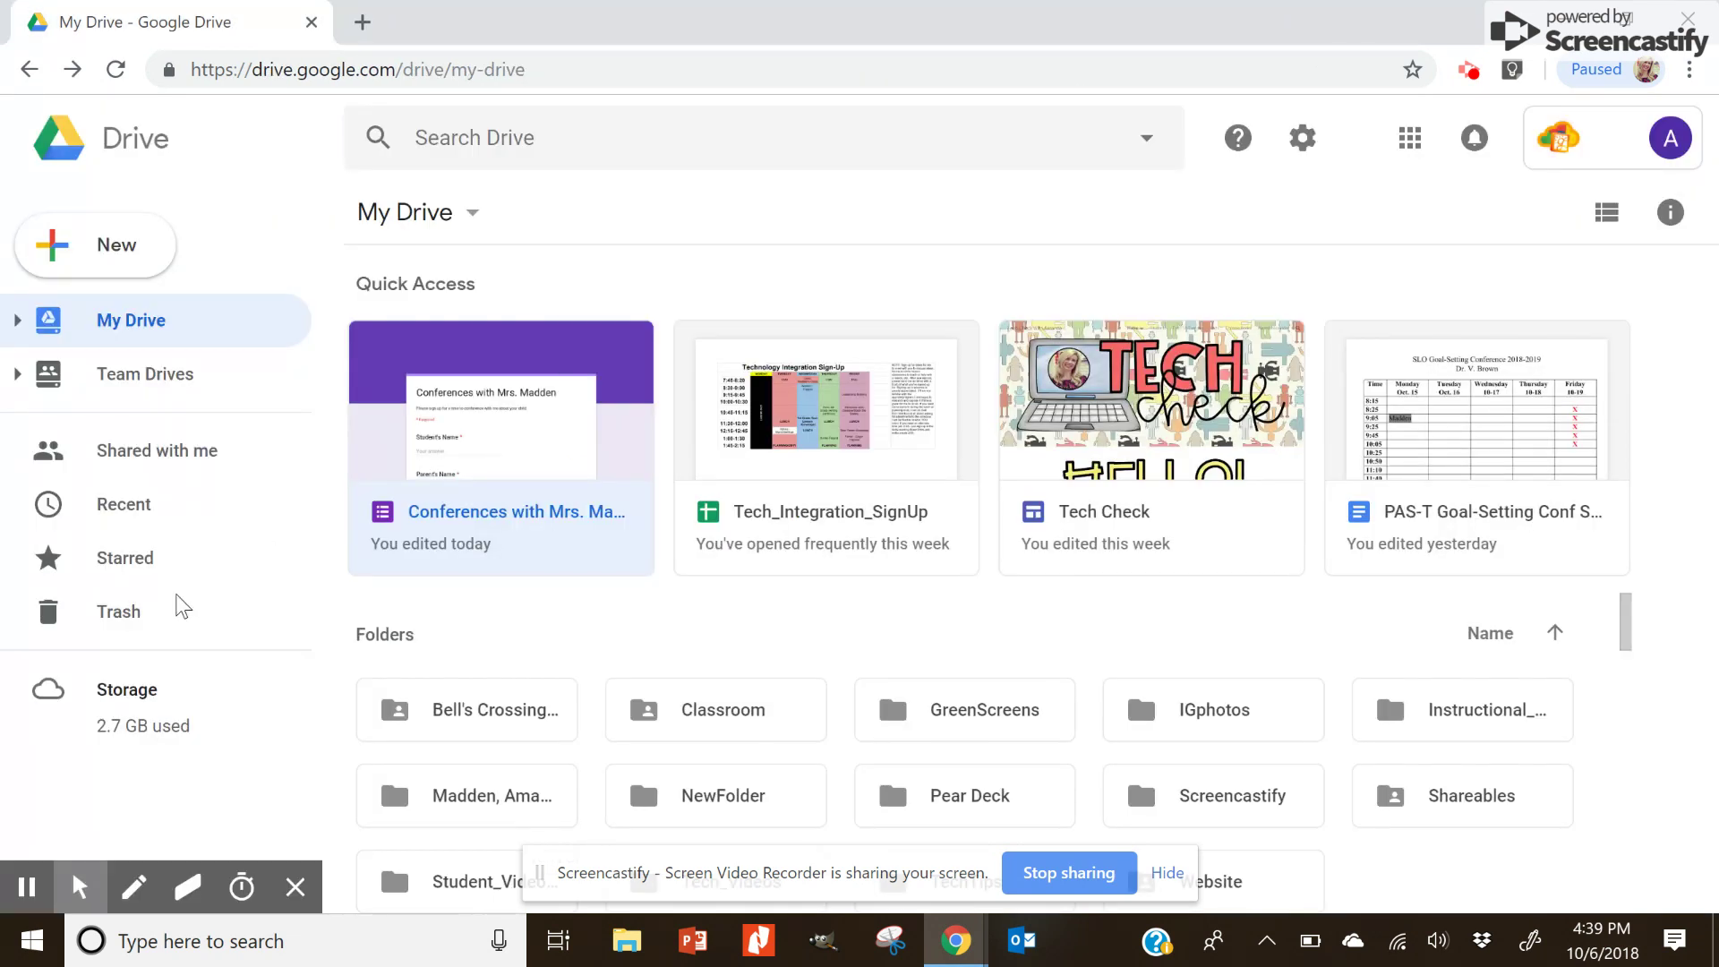
Step: Create a new blank Google Form in My Drive
key("c")
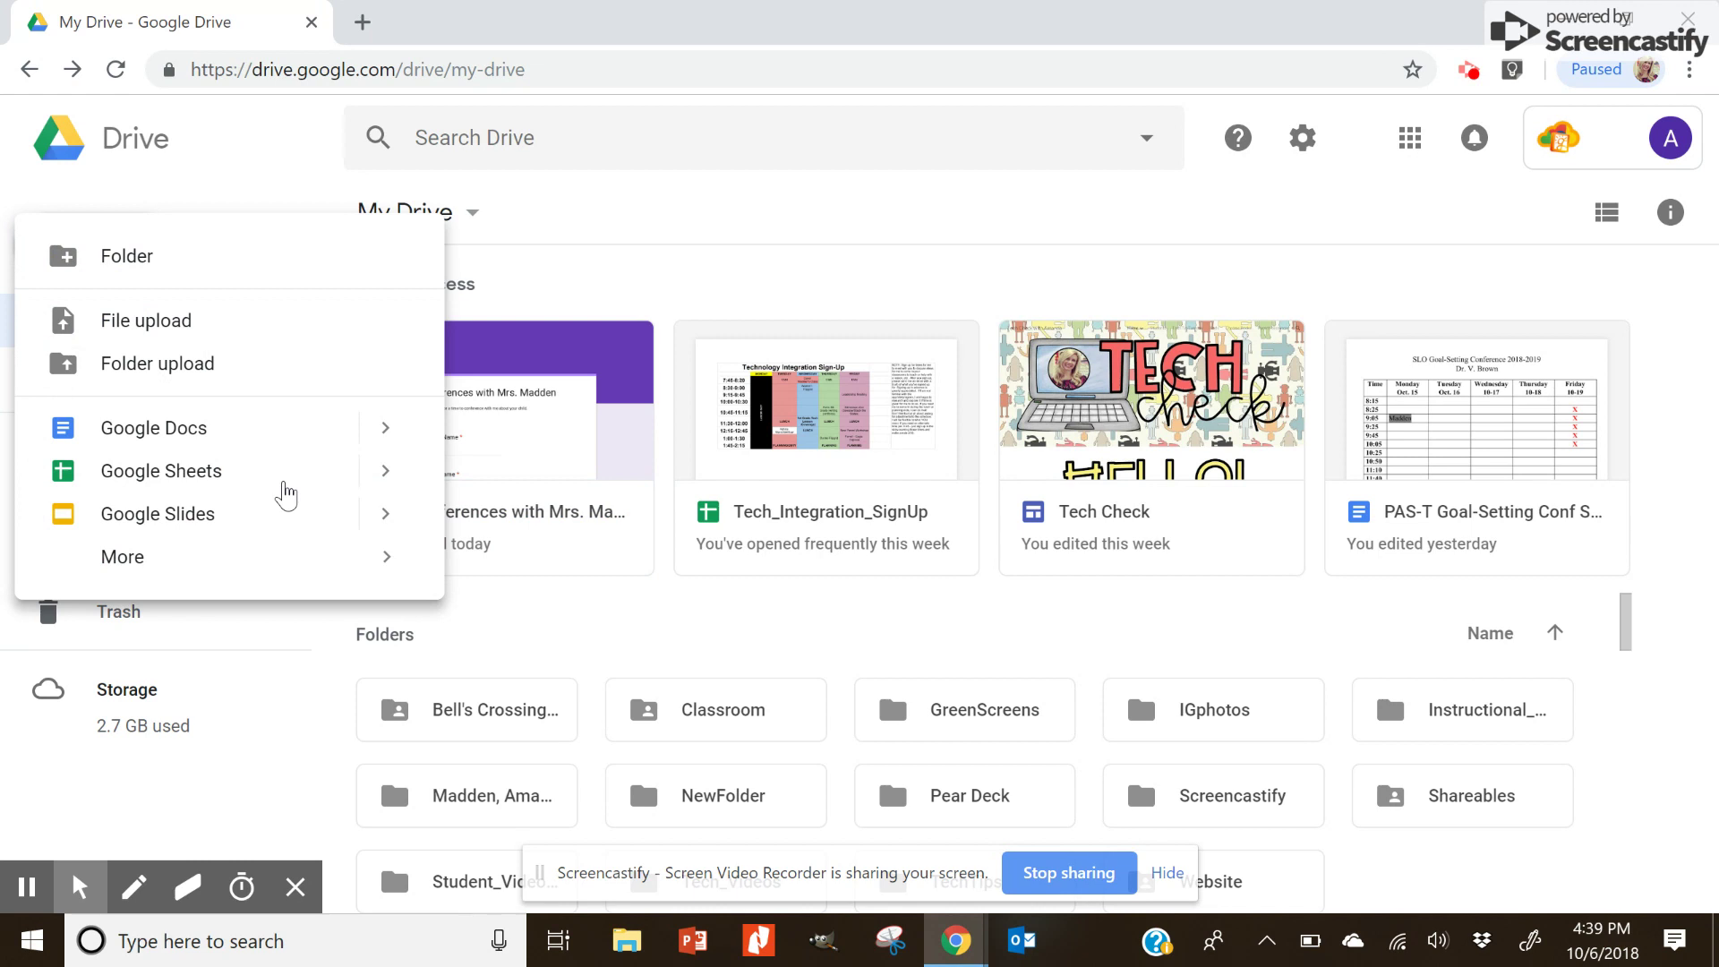
mouse_move(286, 557)
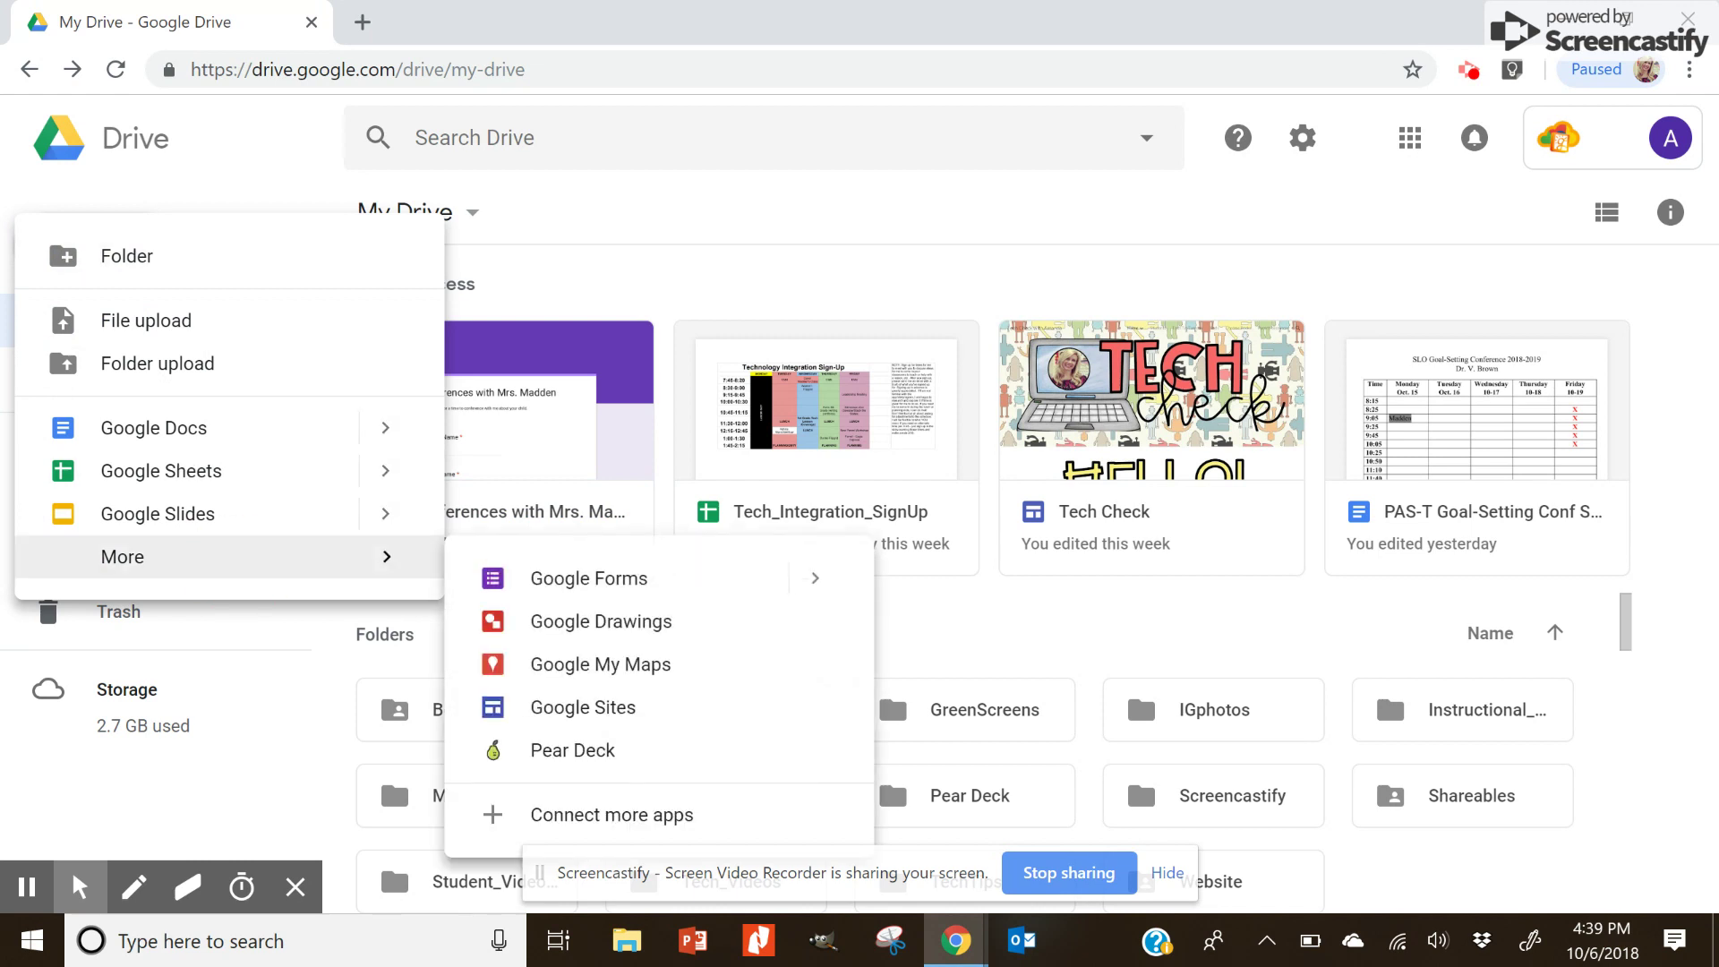
left_click(589, 578)
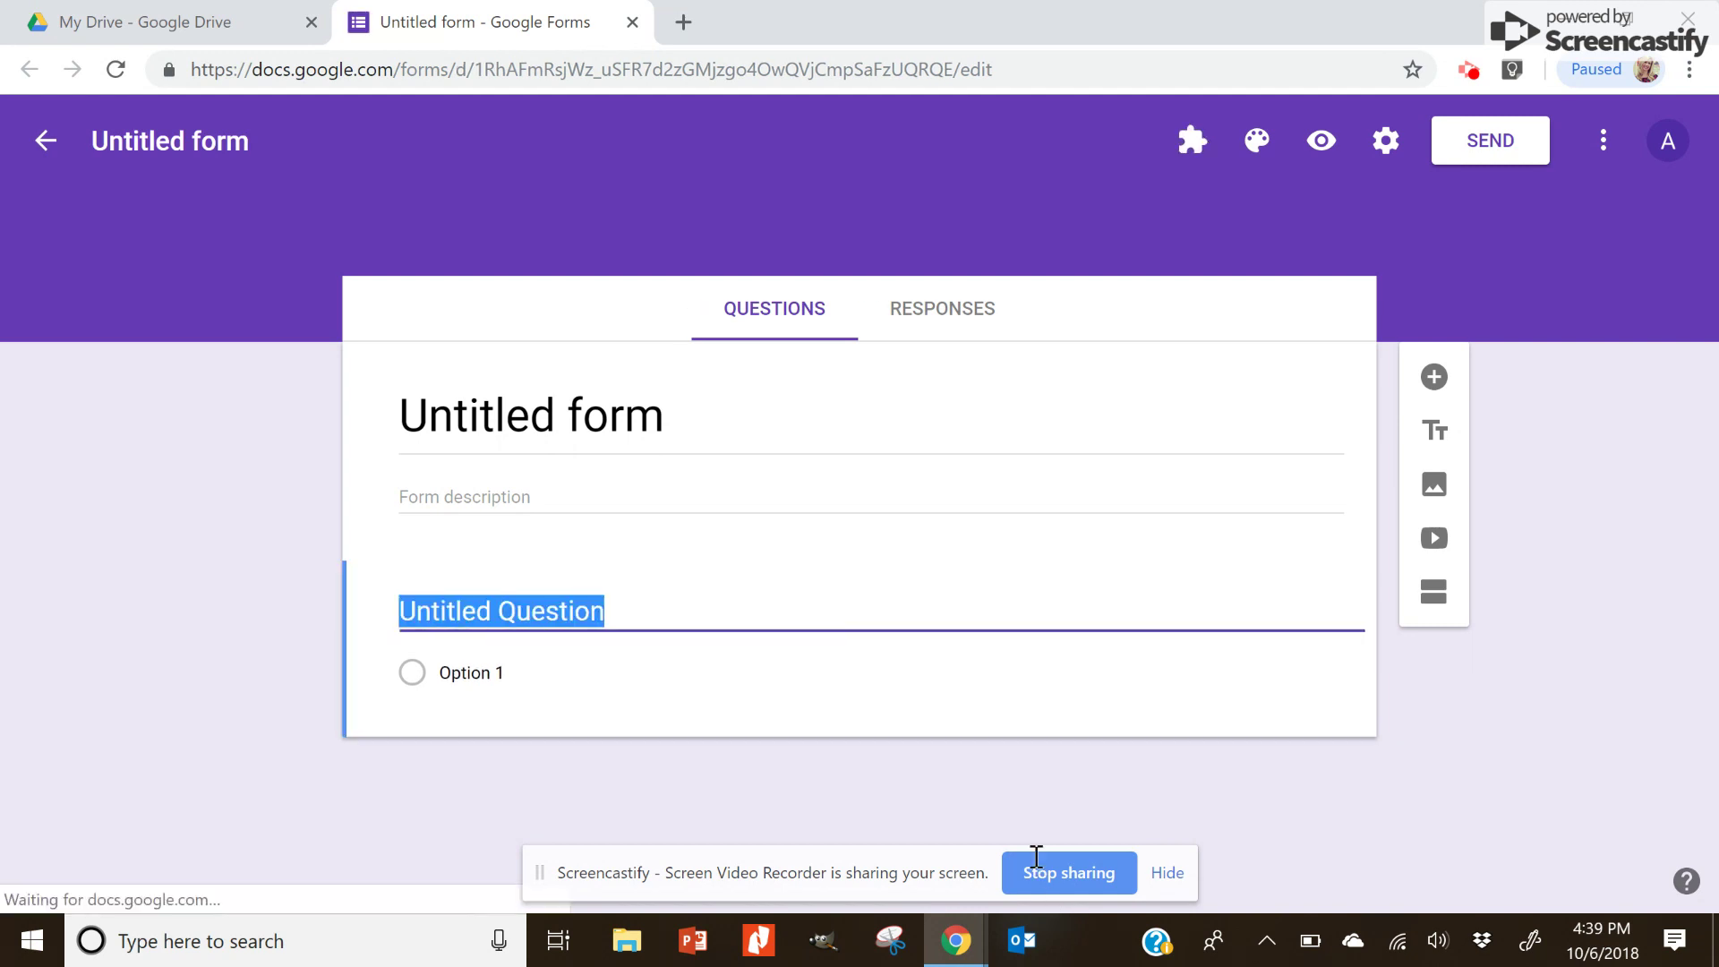
Step: Title the form "Conferences -" plus the teacher's surname and enter the description "Sign up for a time to conference with your child's teacher."
type("Conferences ")
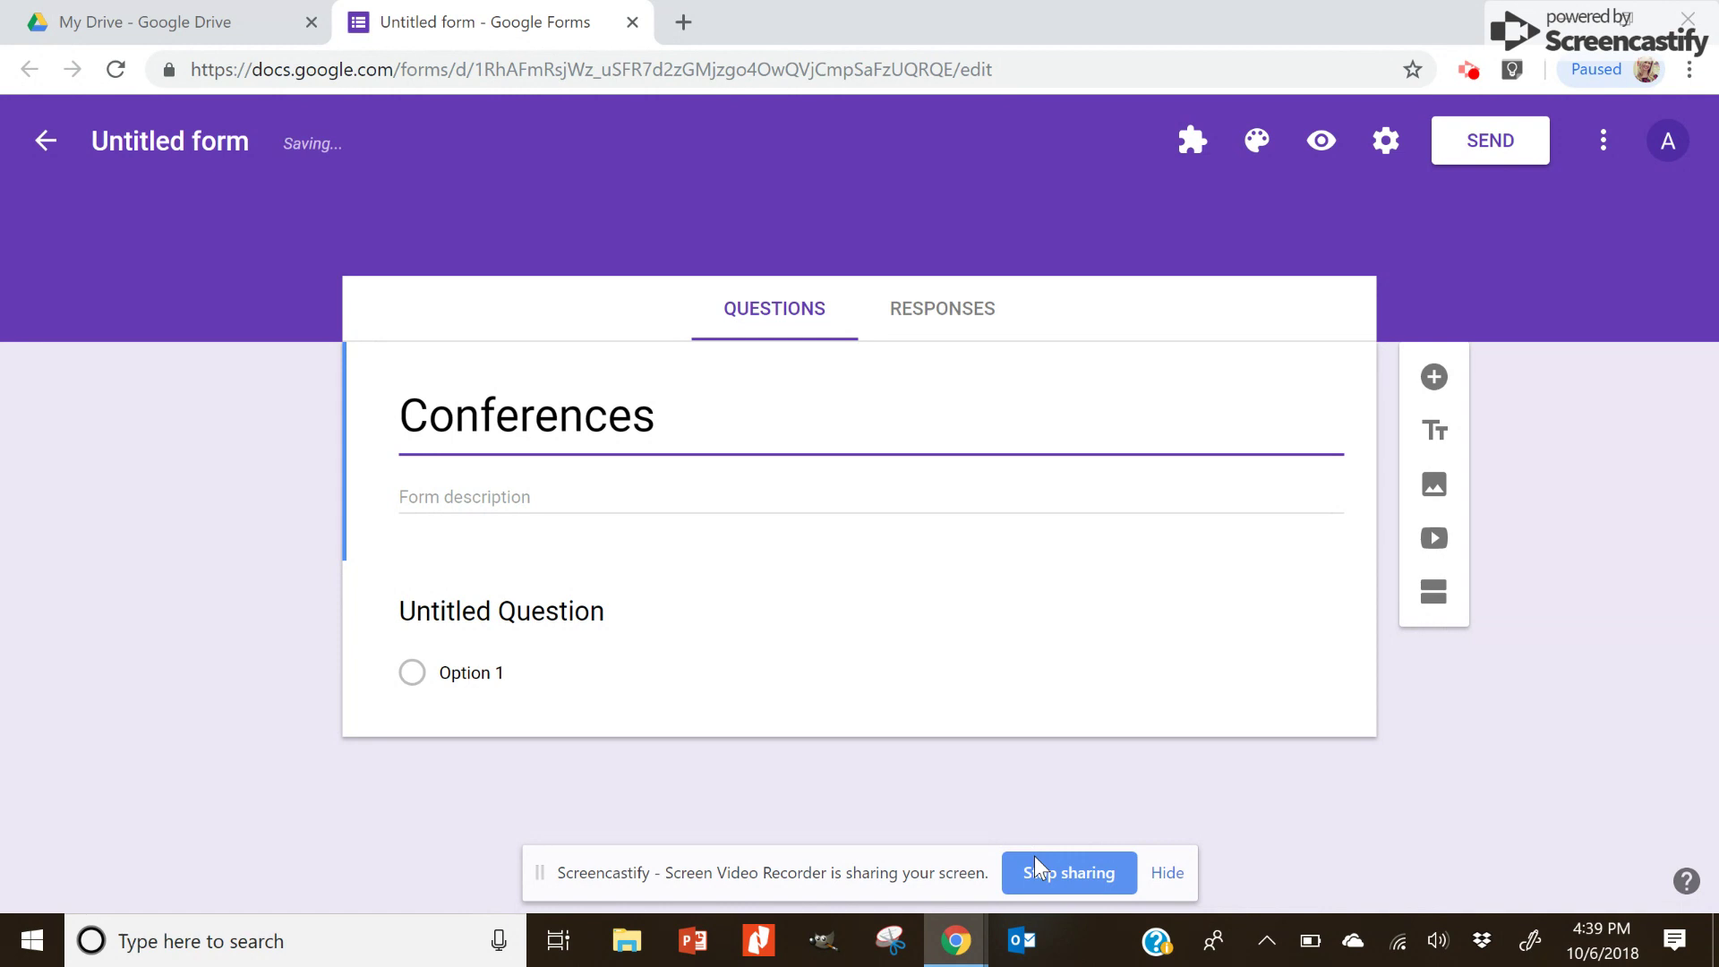
type("- Madden")
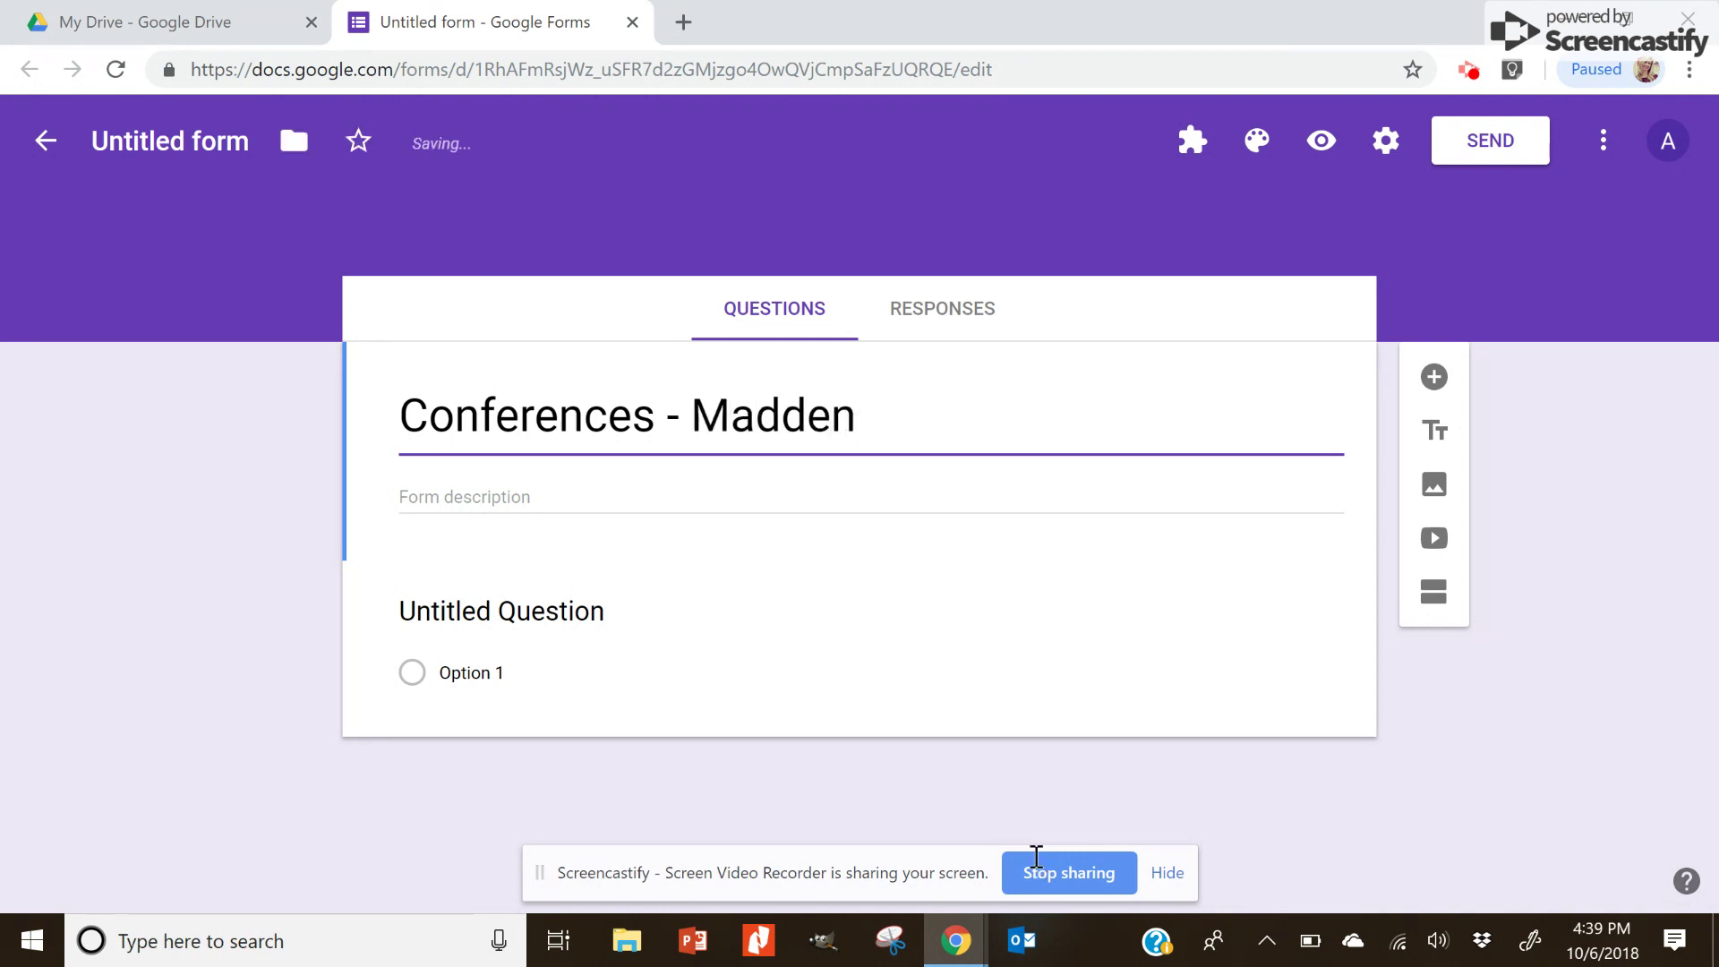
key("Tab")
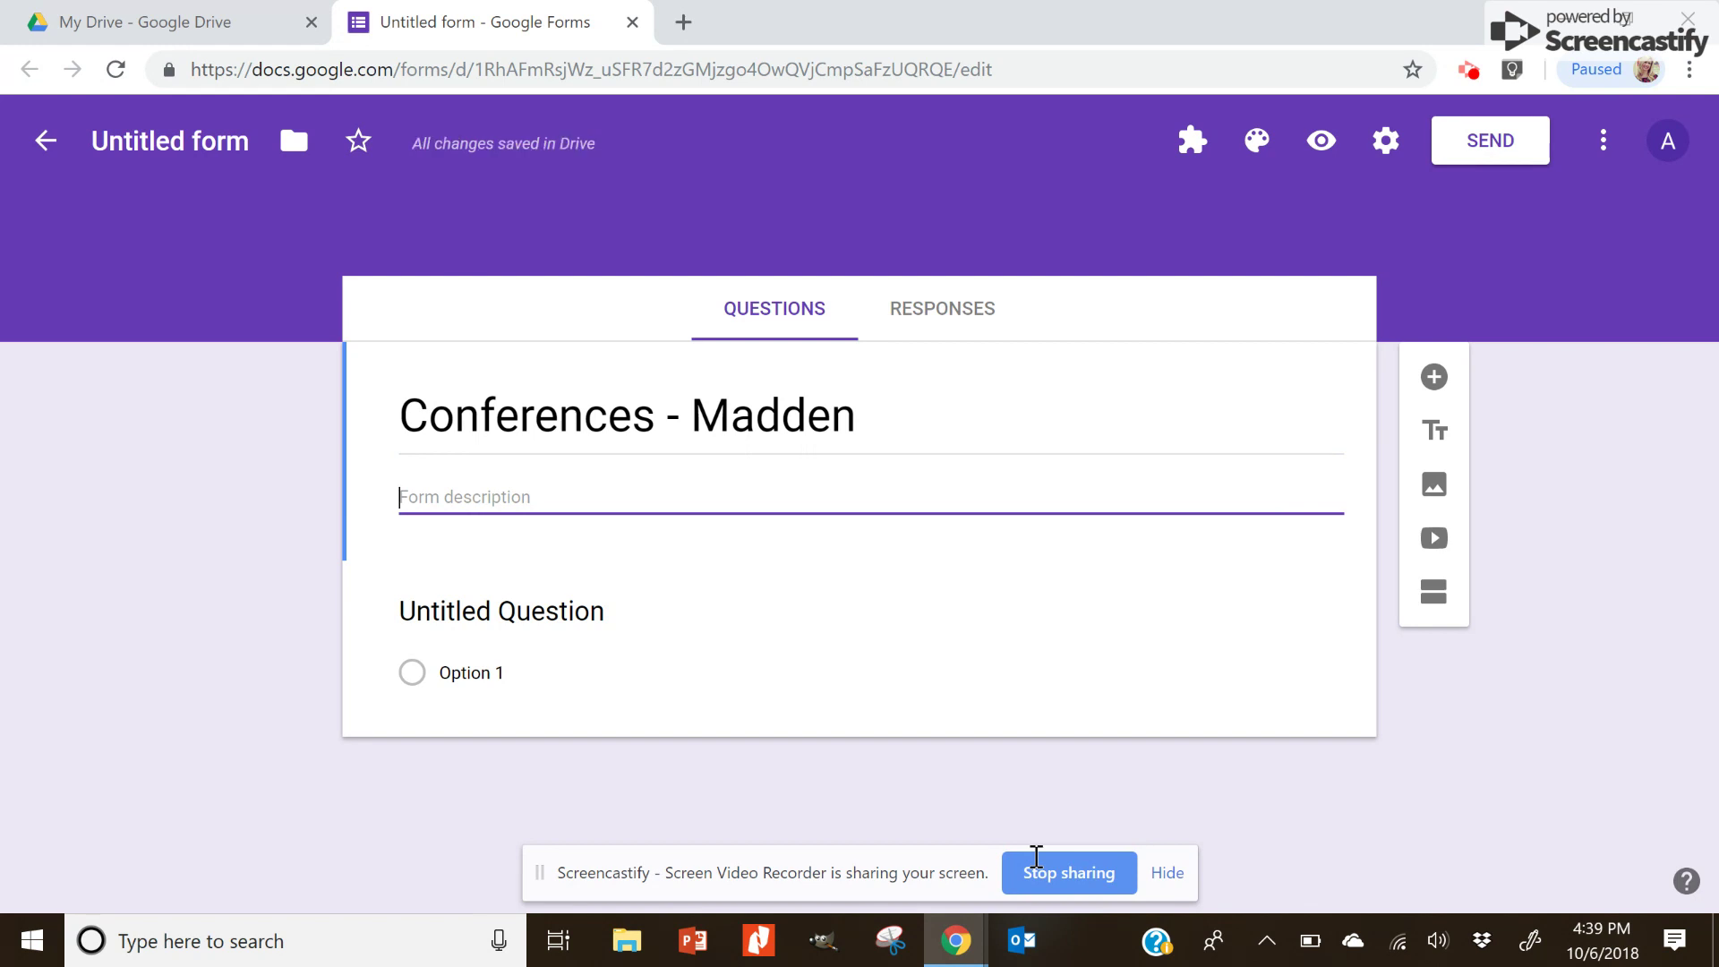
type("Sign up for")
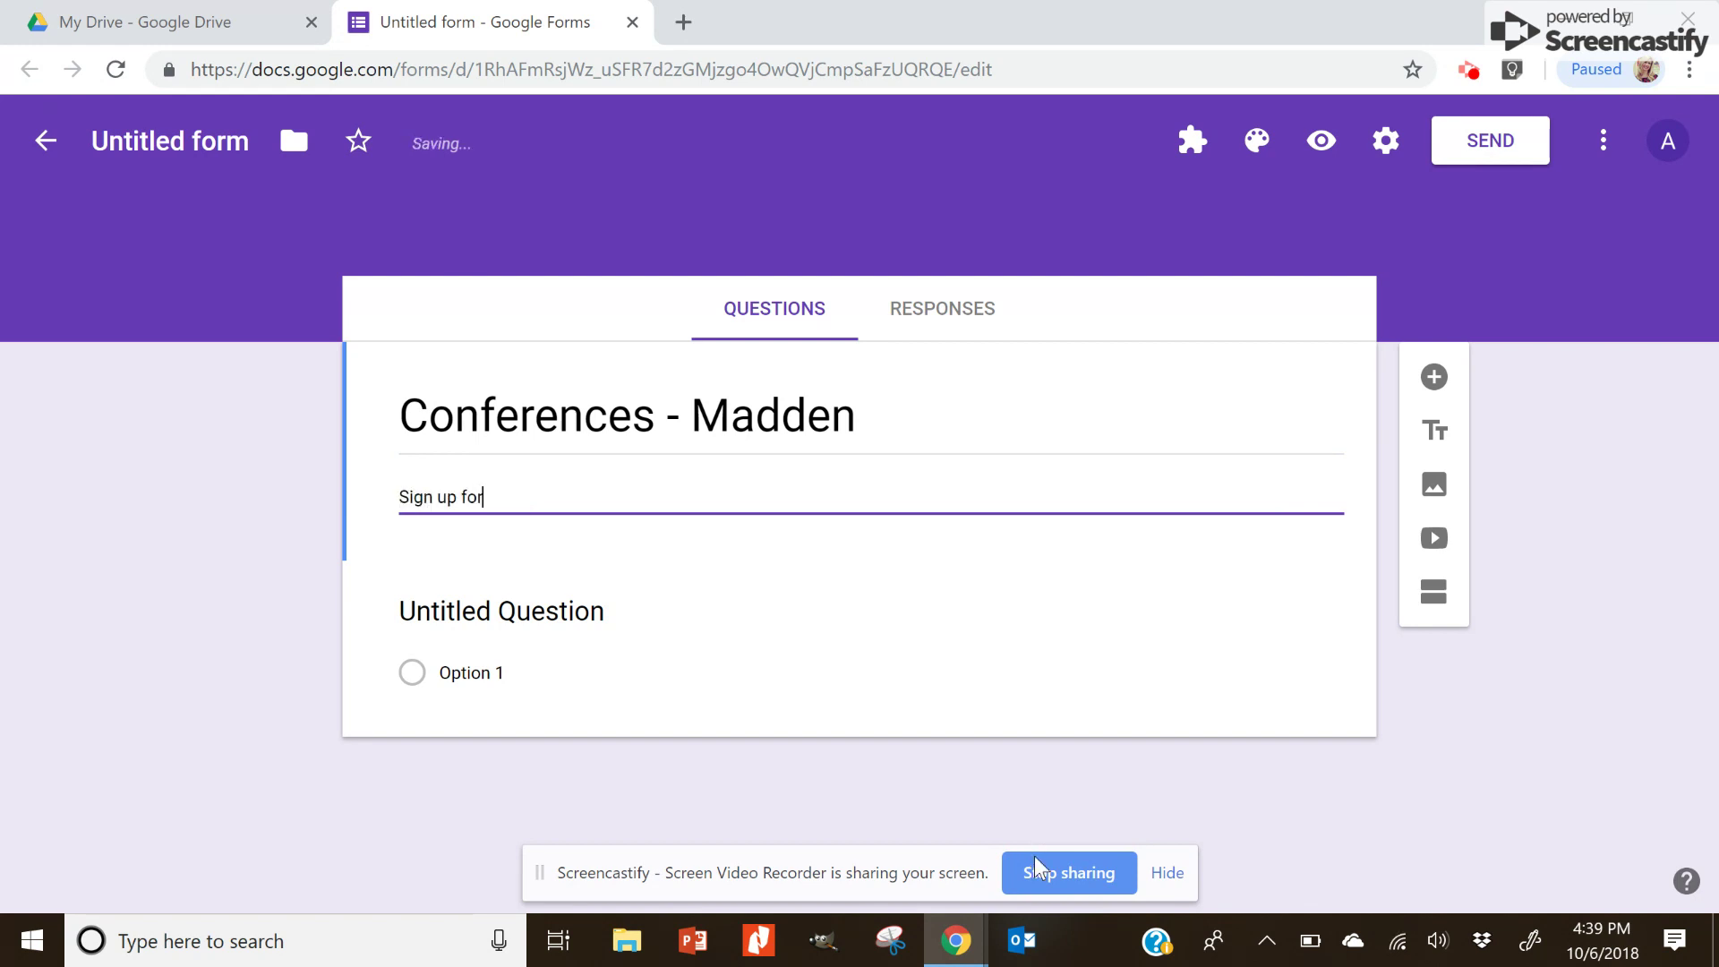
type(" a time to conference with yo")
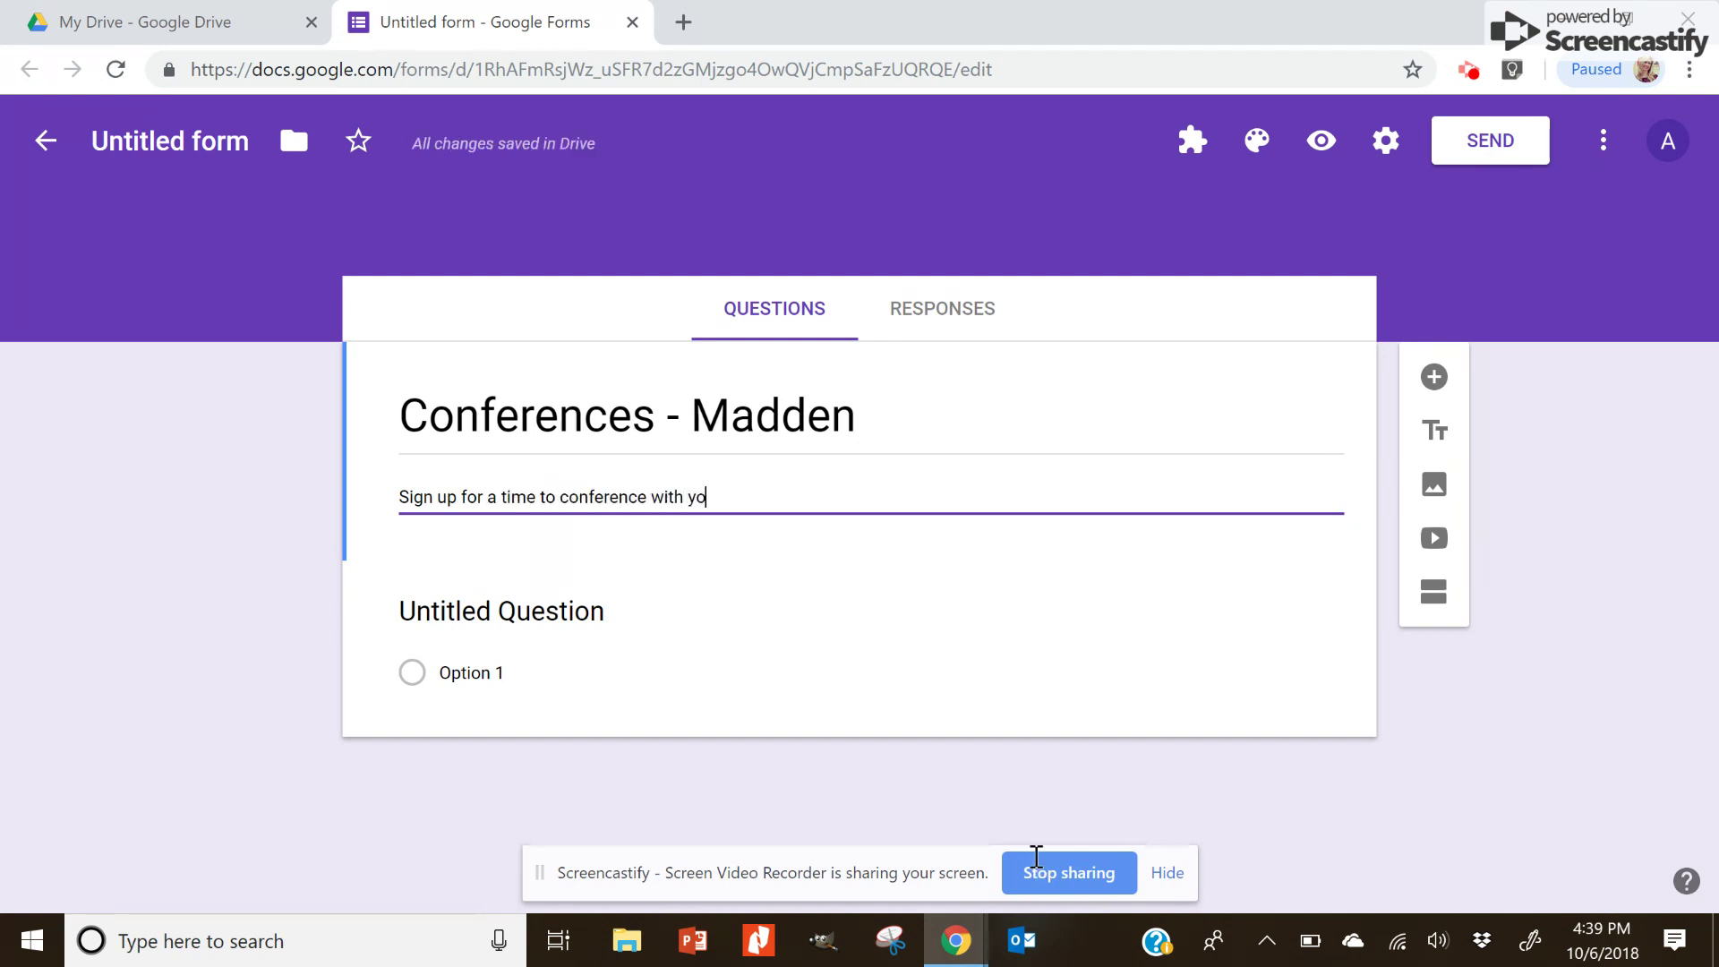
type("ur child's teacher.")
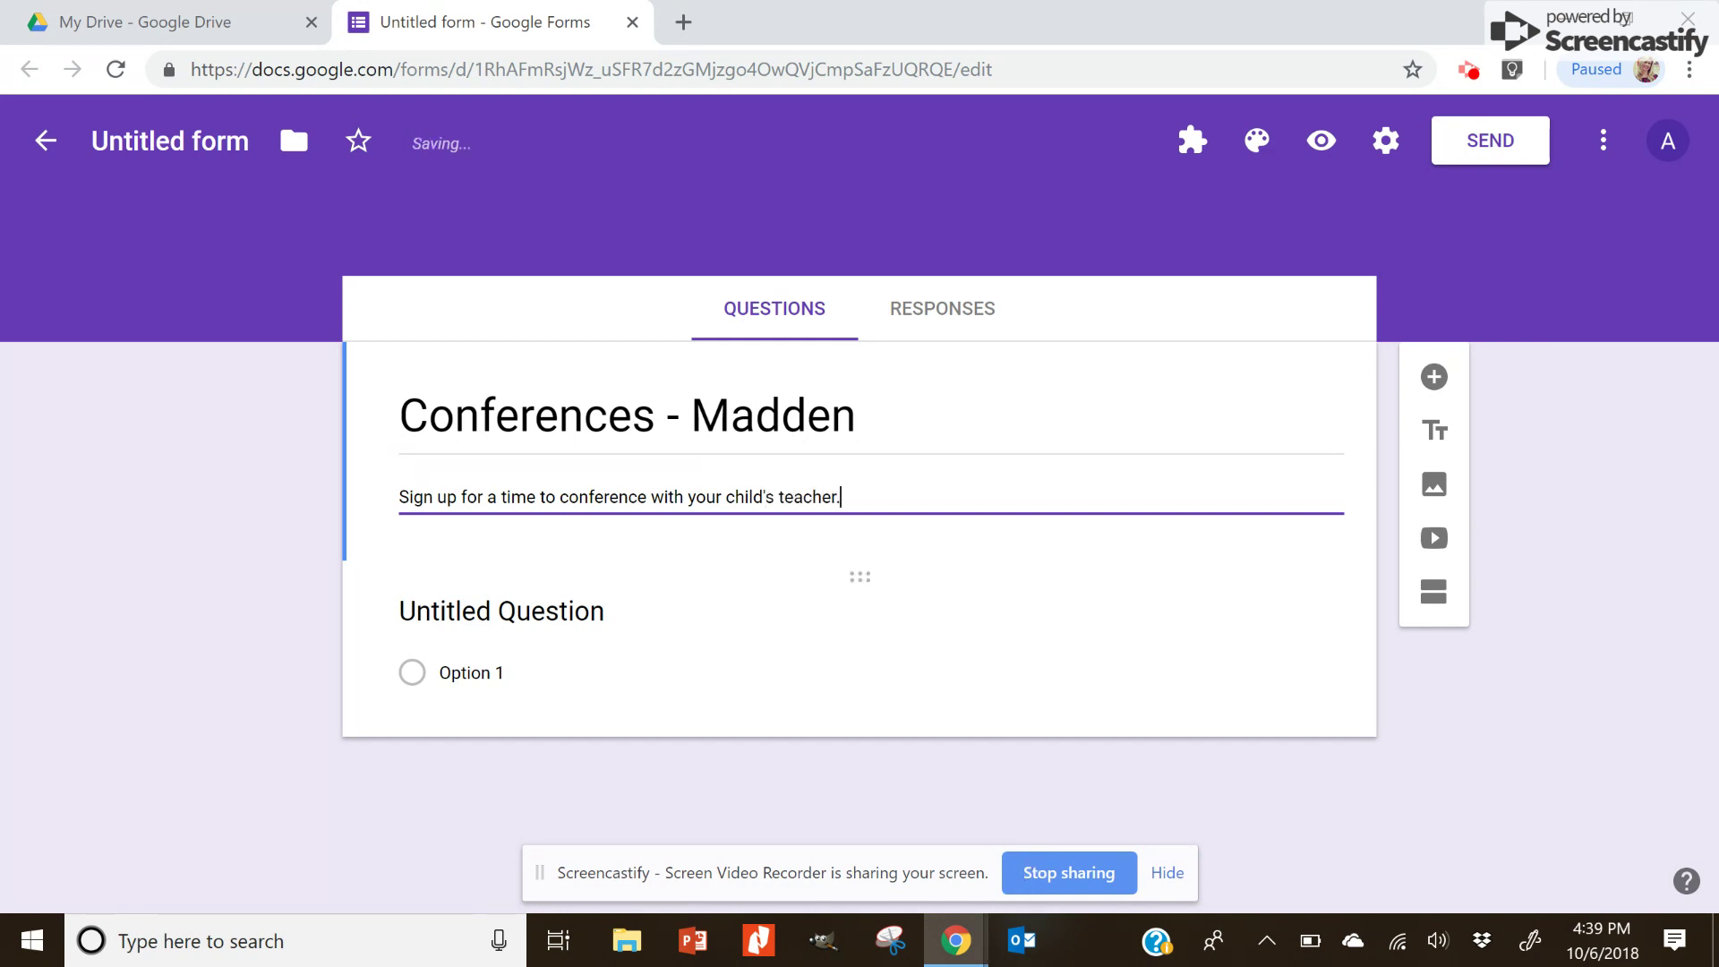
Step: Turn the untitled first question into a required short-answer question named "Parent's Name"
left_click(501, 612)
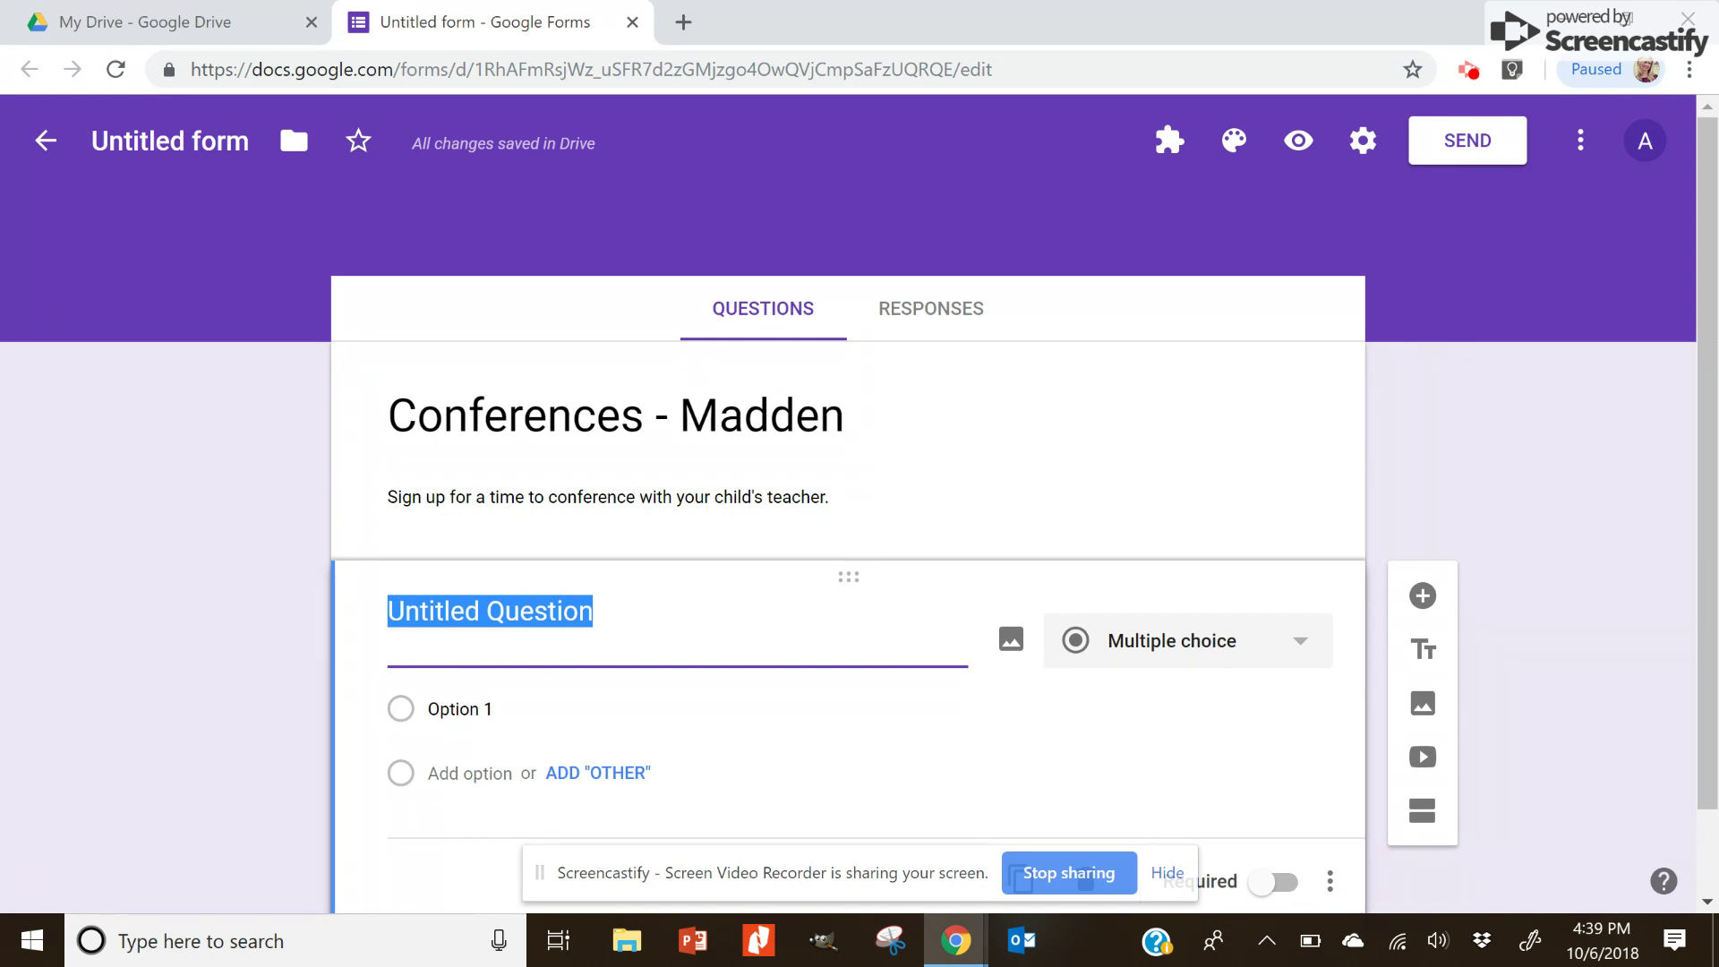
type("Parent's Name")
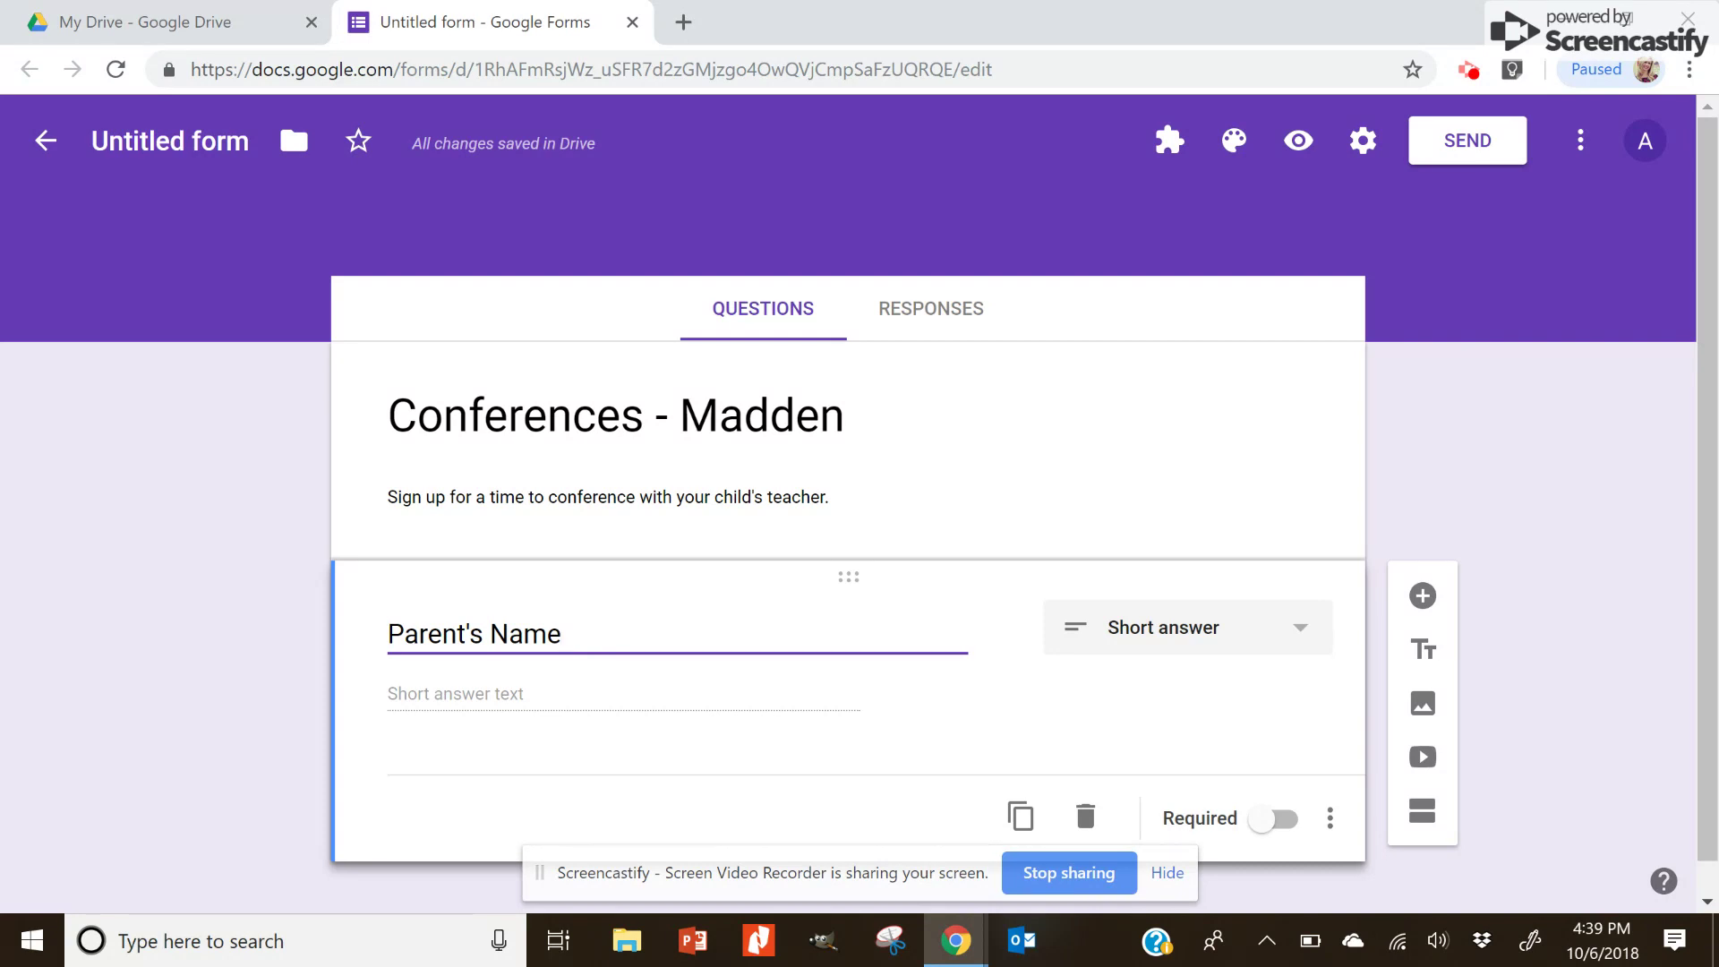
left_click(1273, 819)
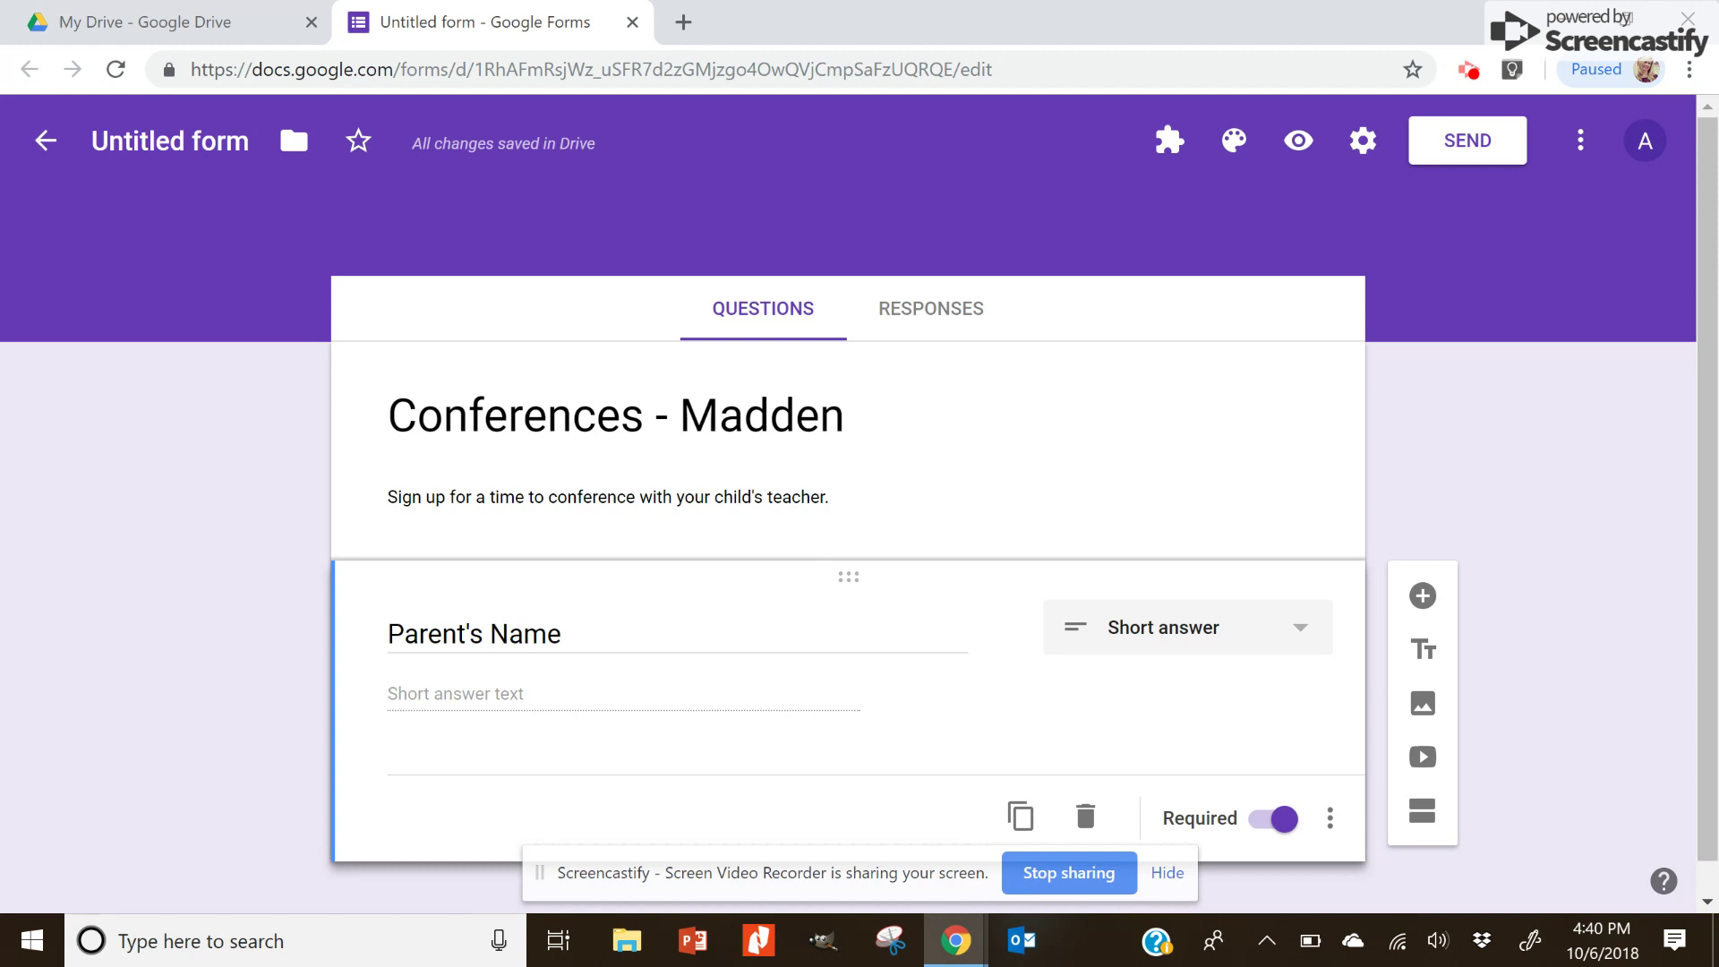
Step: Add a second required short-answer question named "Student's Name"
scroll(859, 483, "down", 1)
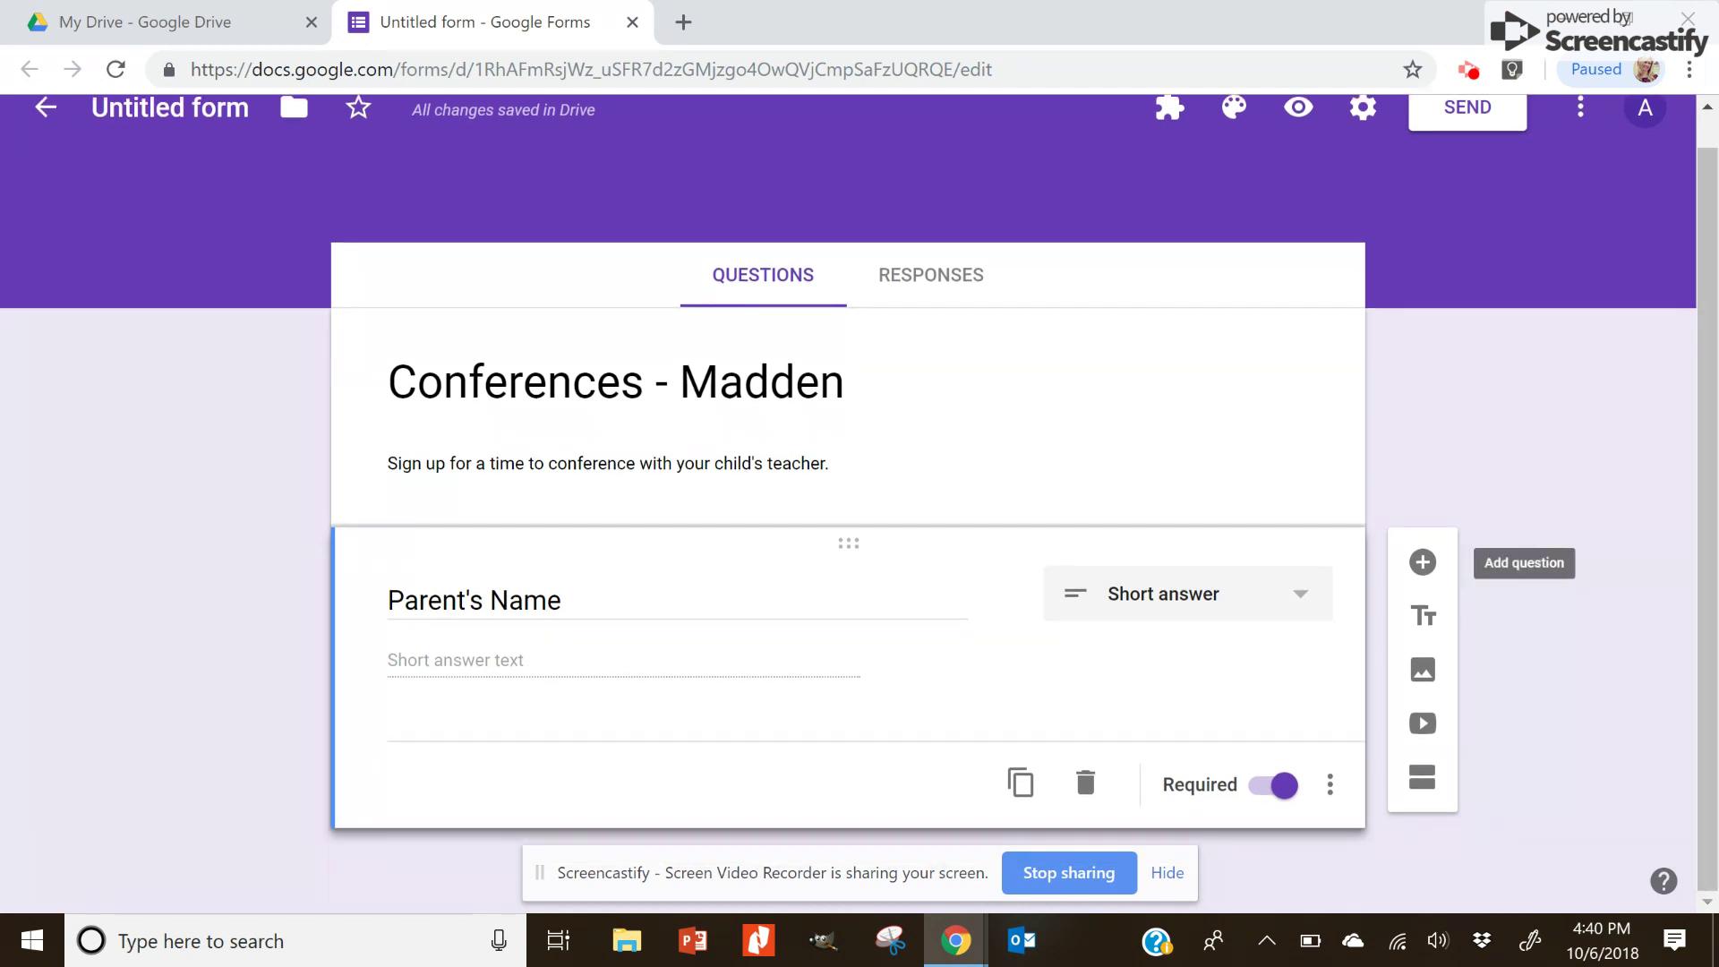
left_click(1422, 562)
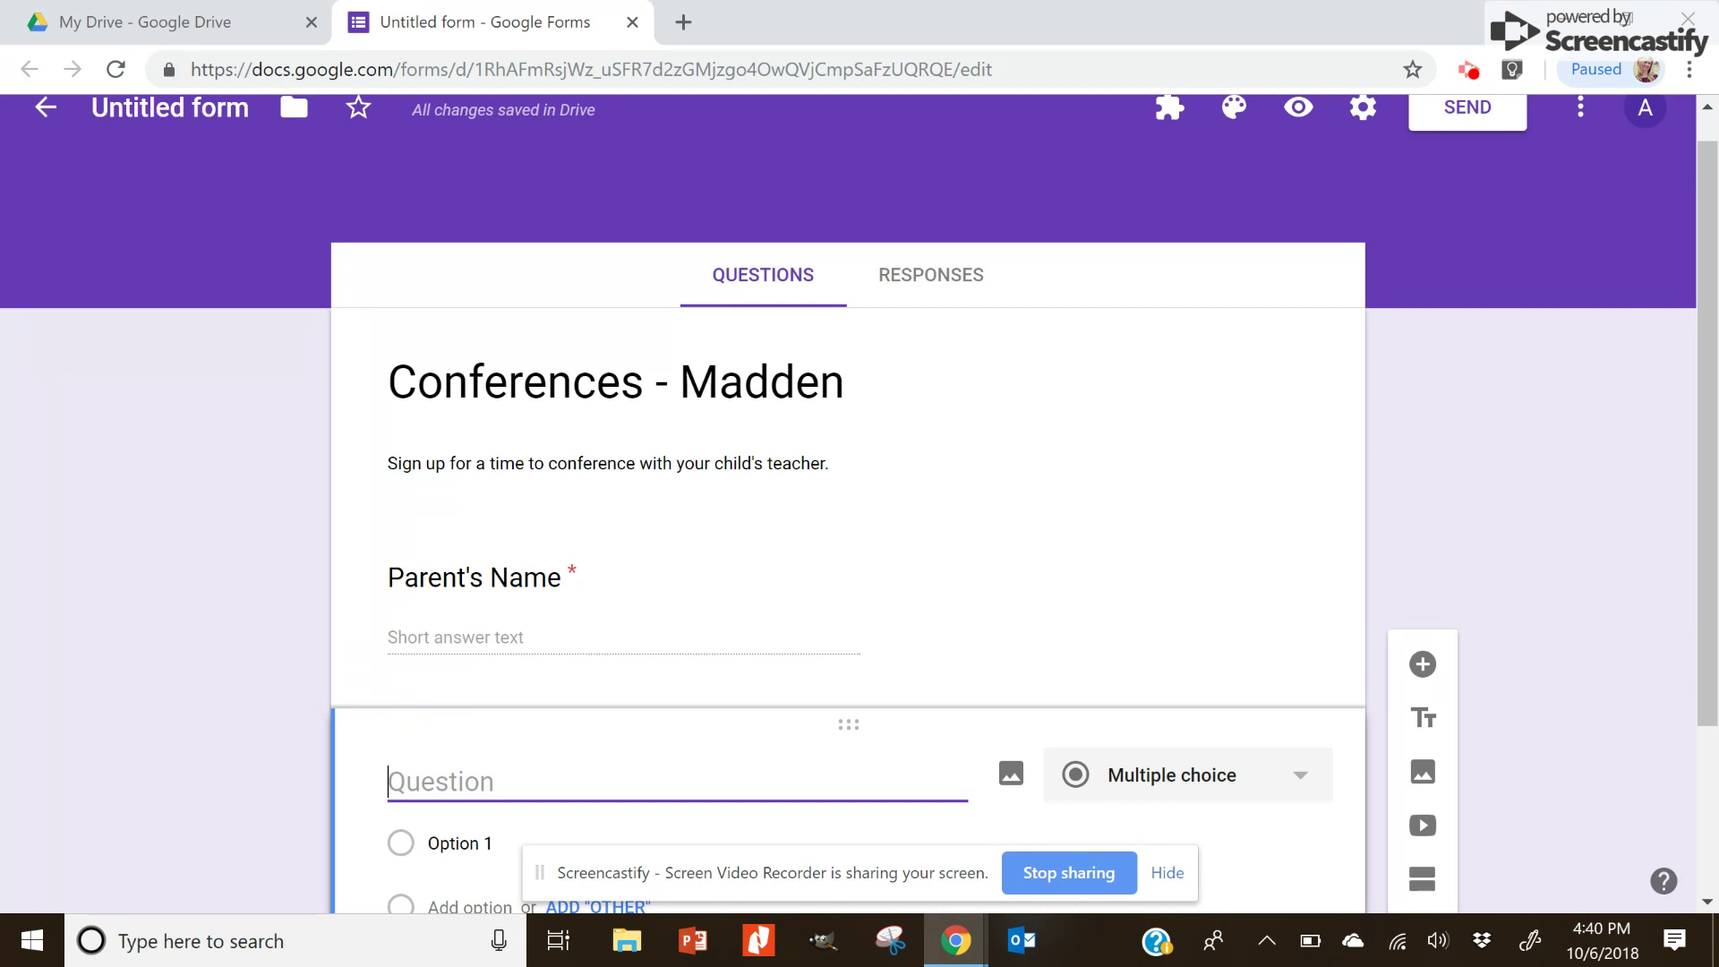
type("Student's Name")
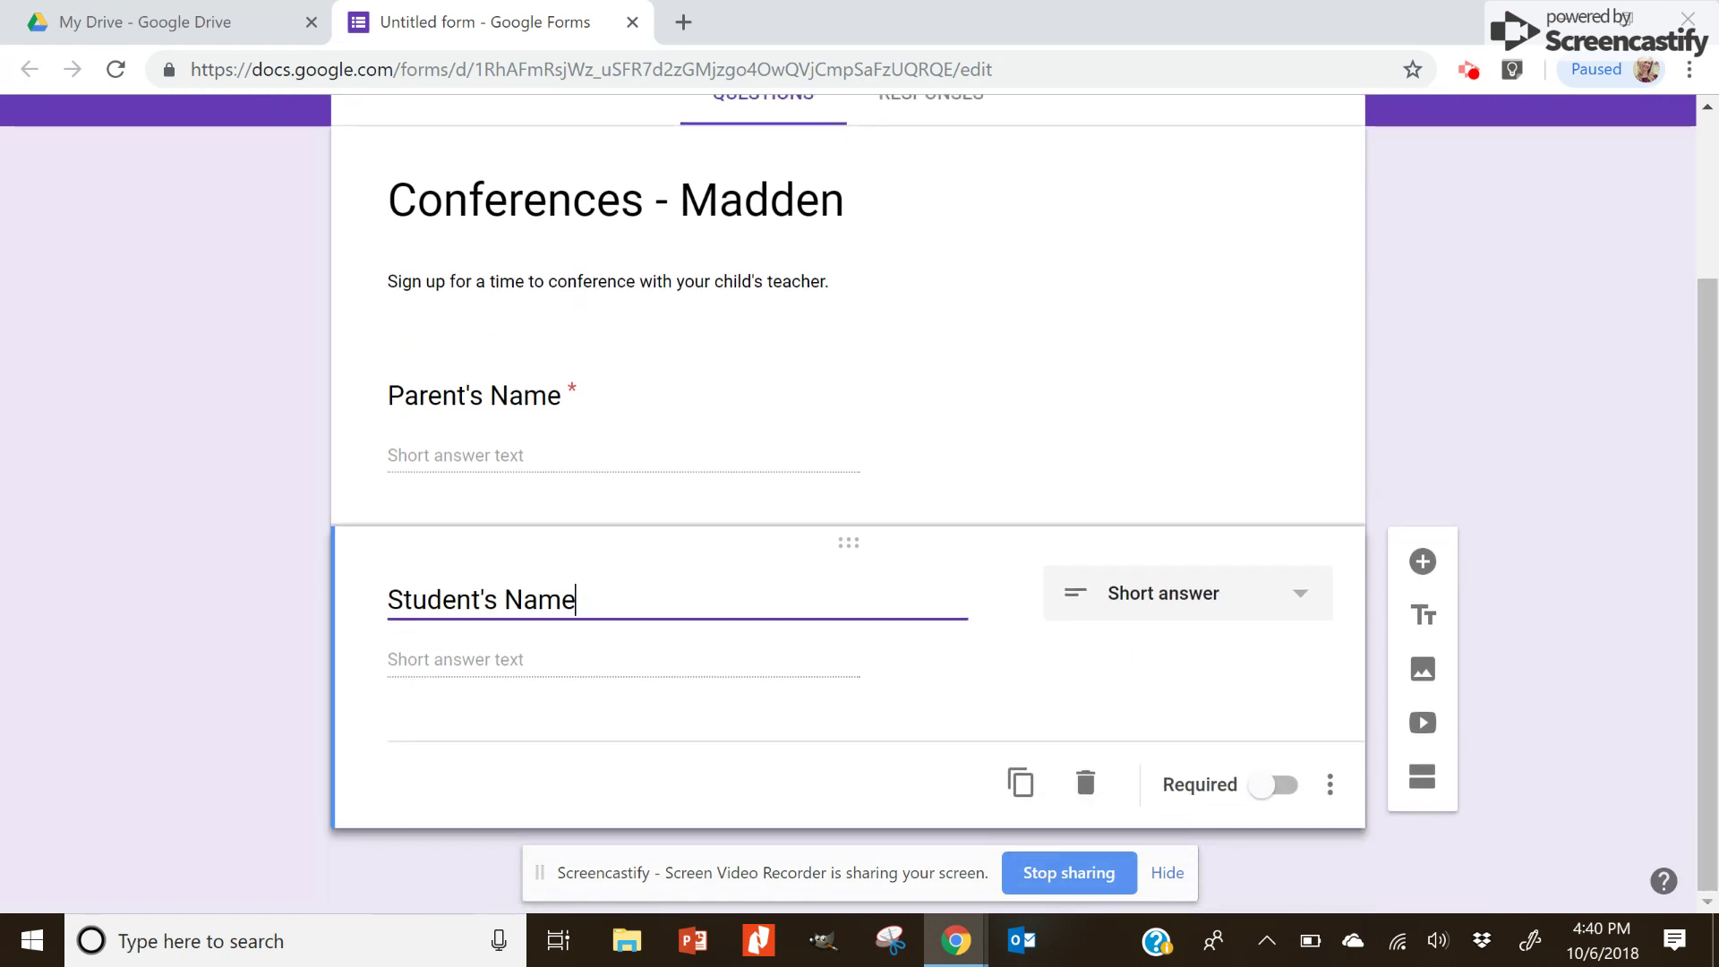
left_click(1273, 785)
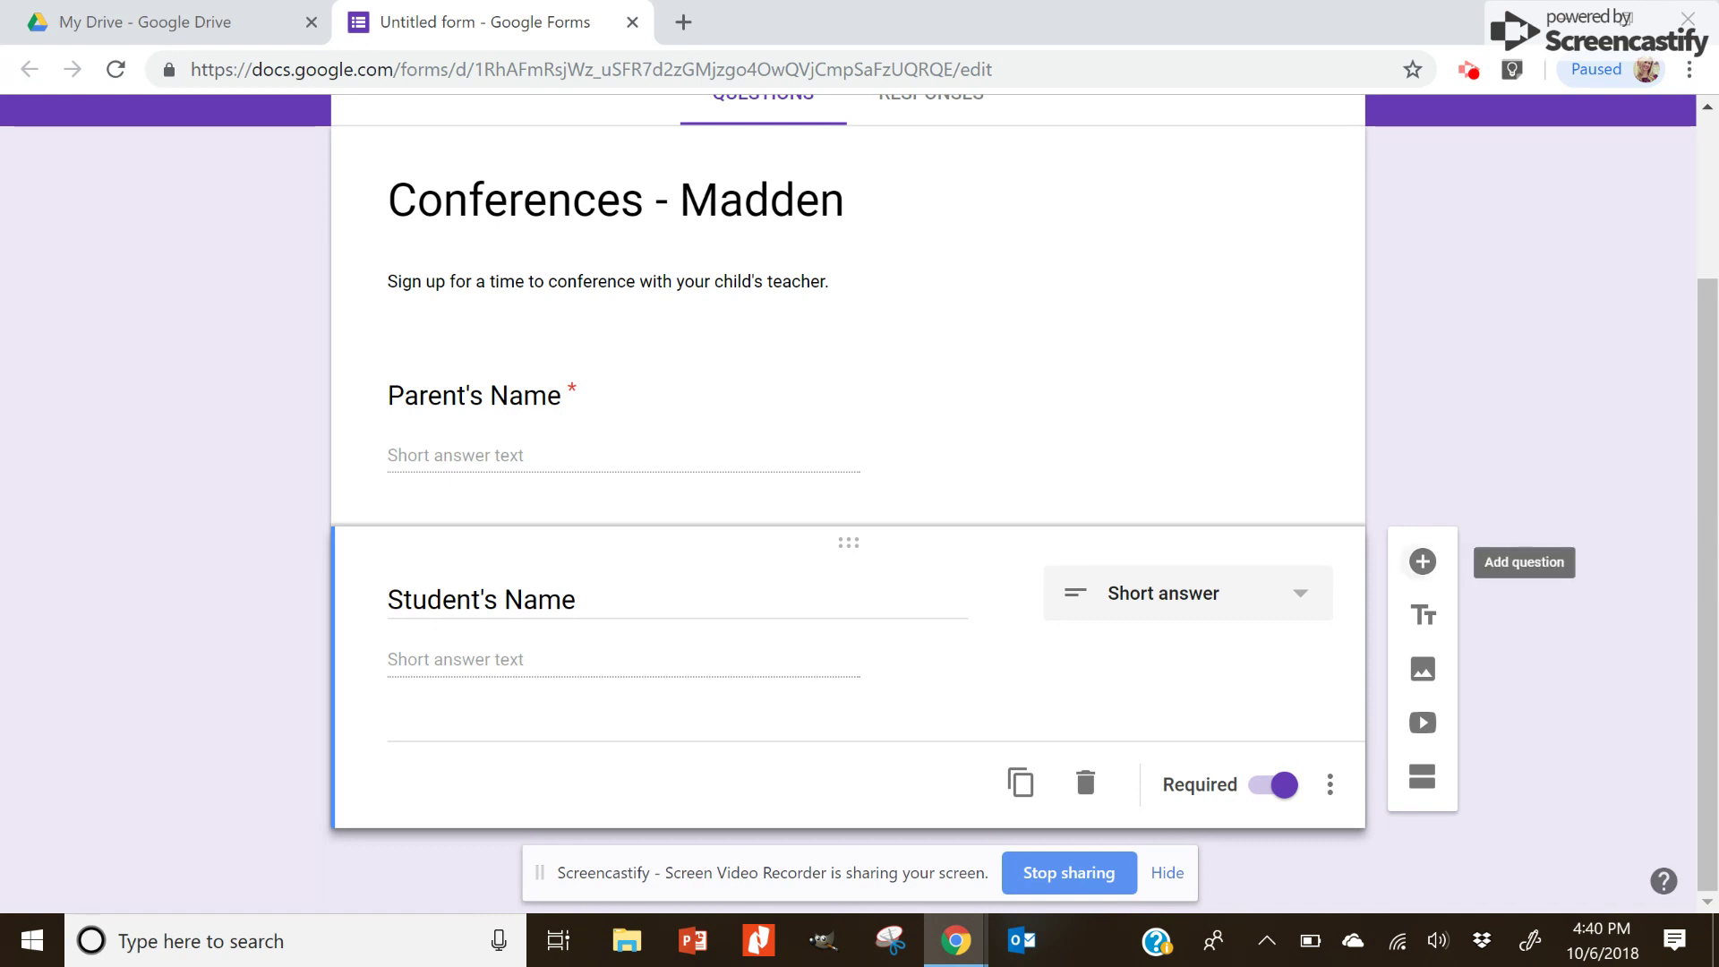
Step: Add a third question reading "Choose a date and time." and set its answer type to Dropdown
left_click(1422, 562)
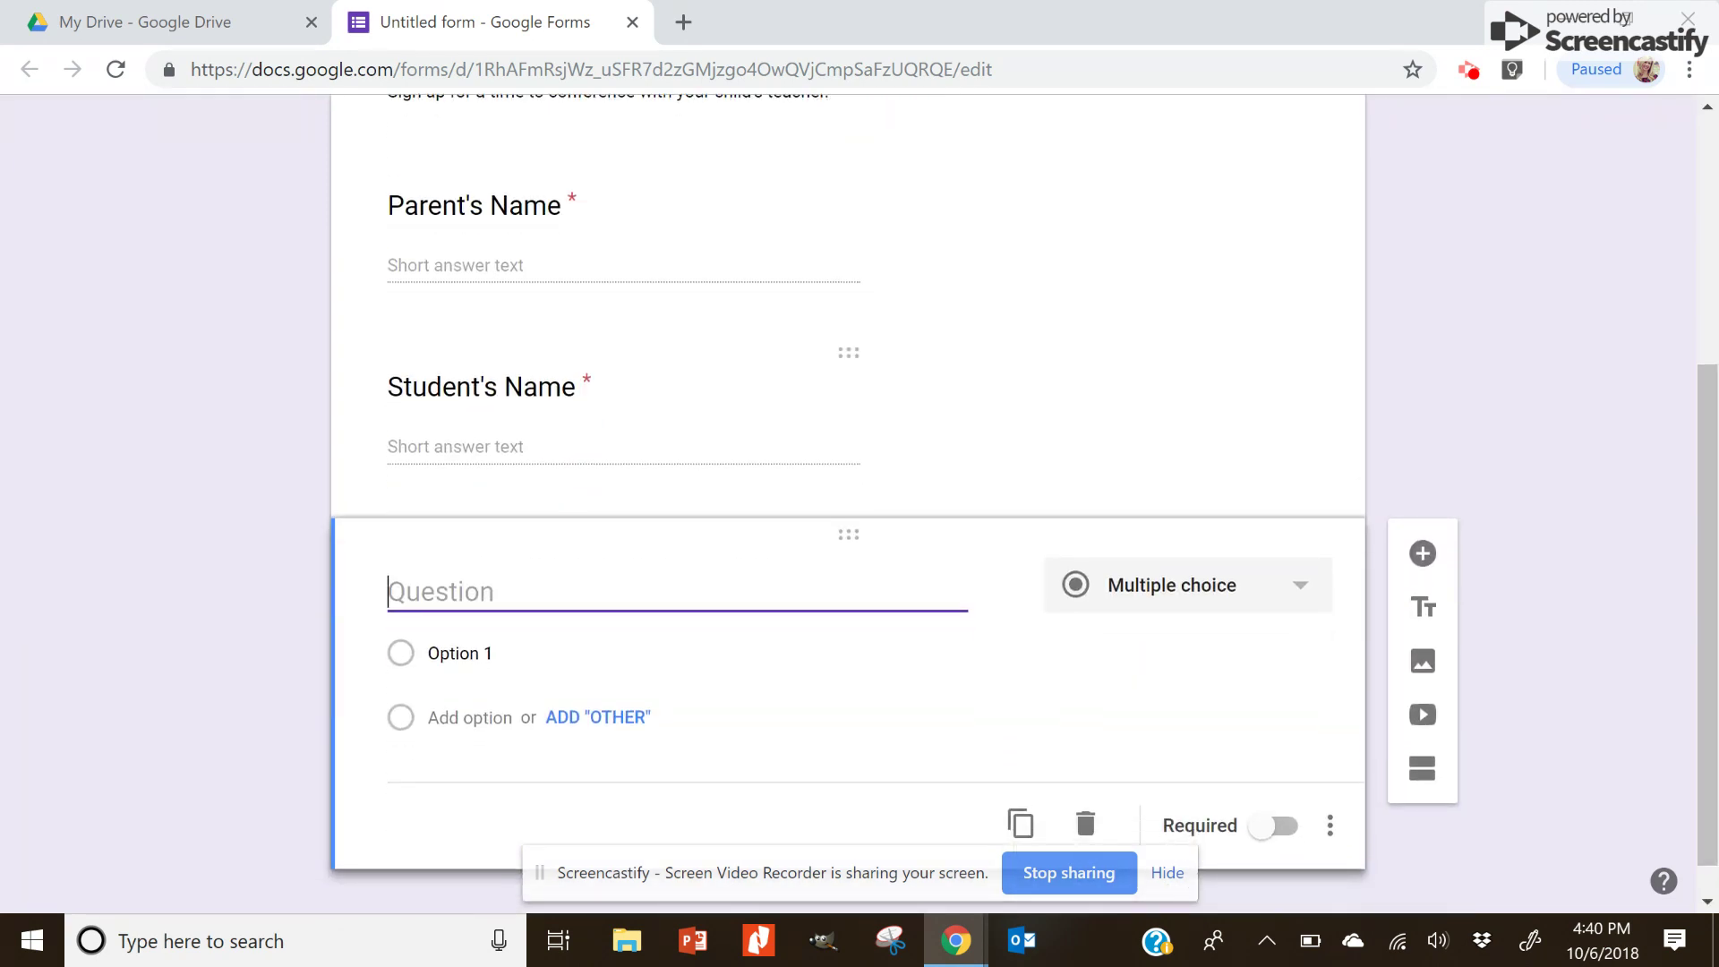
type("Choose a")
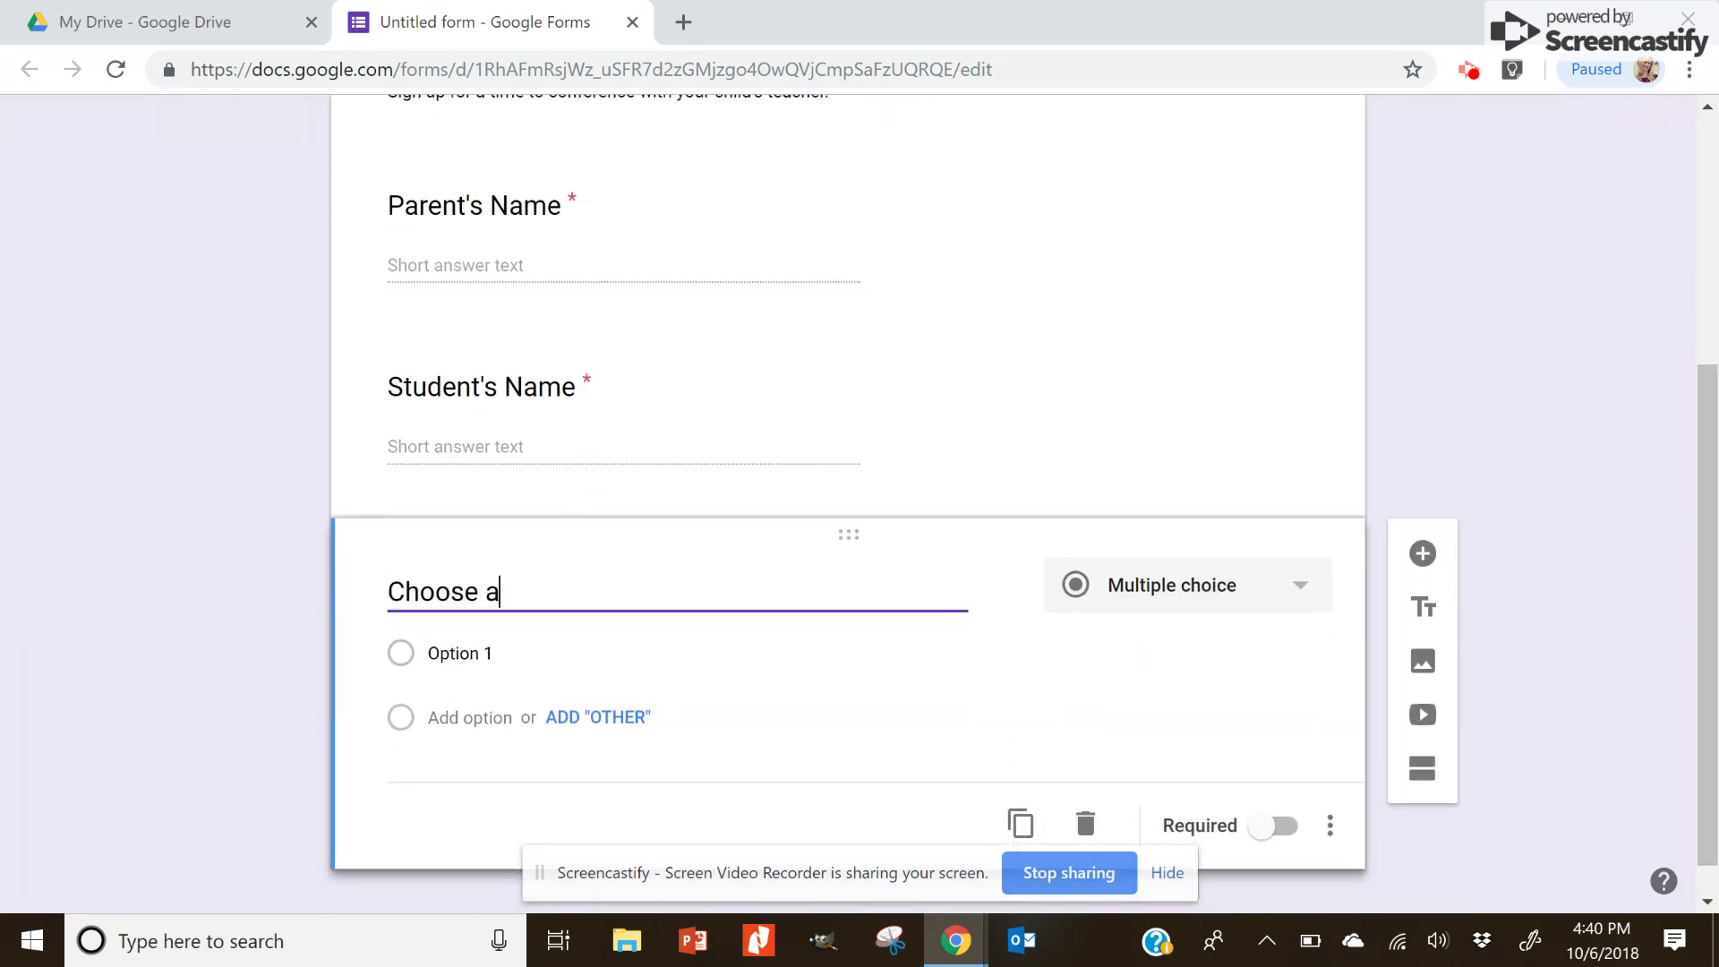
type(" date and time.")
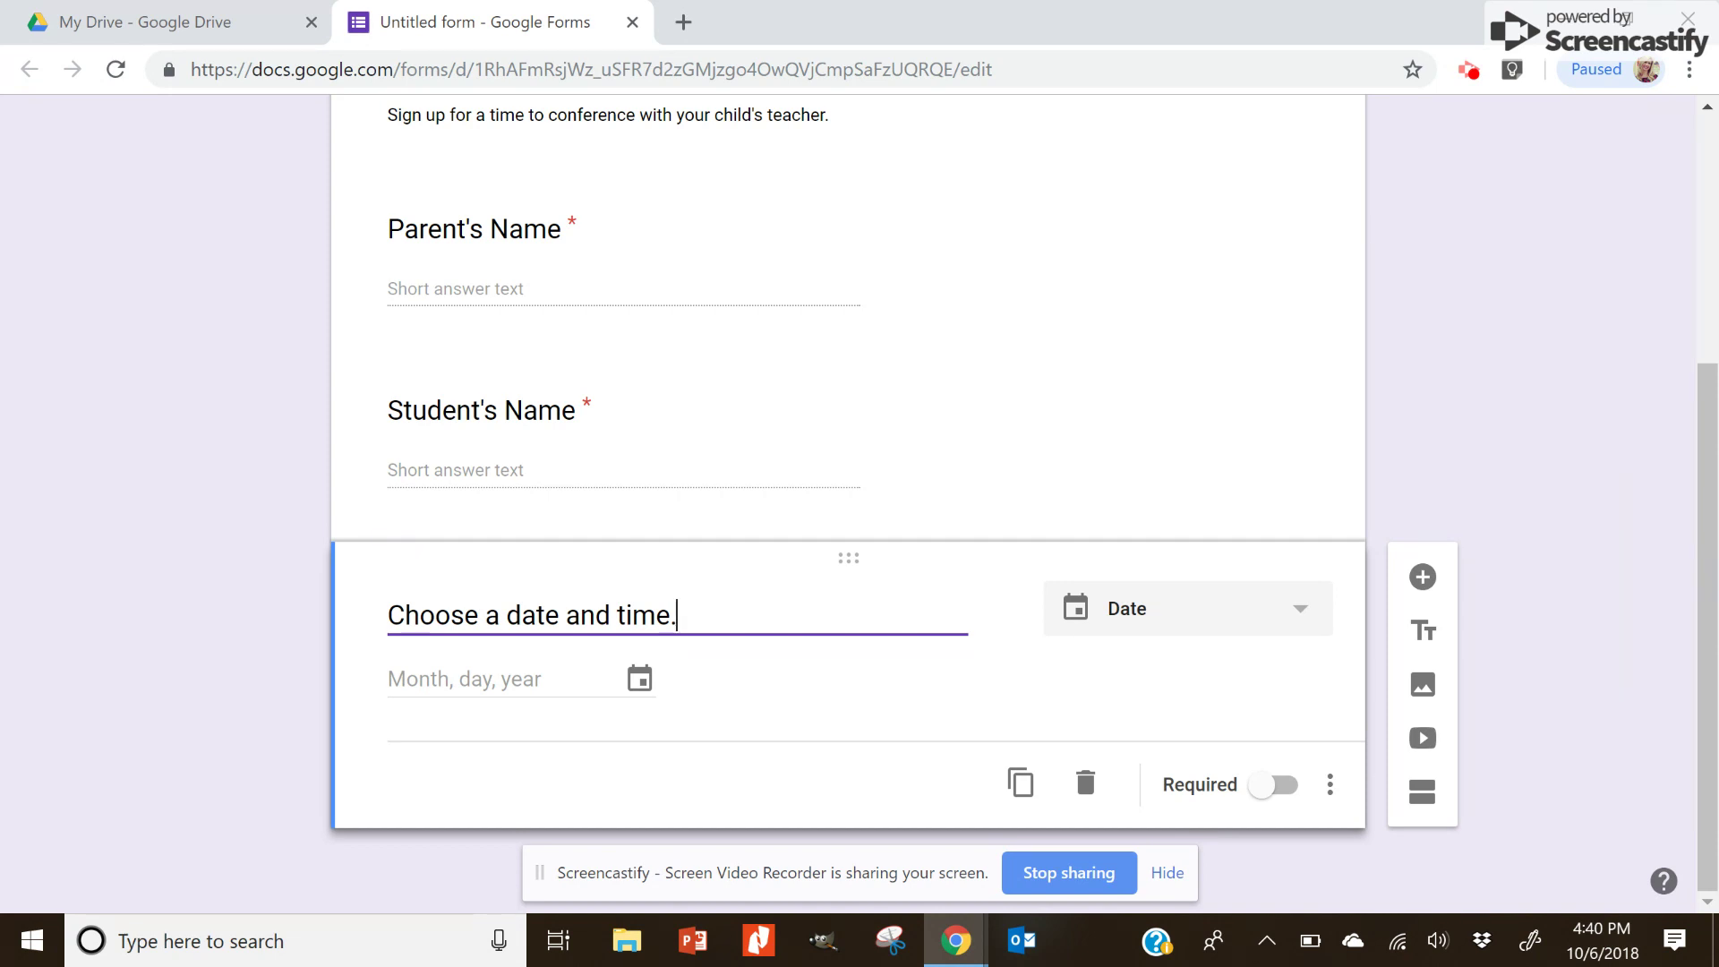
left_click(1188, 608)
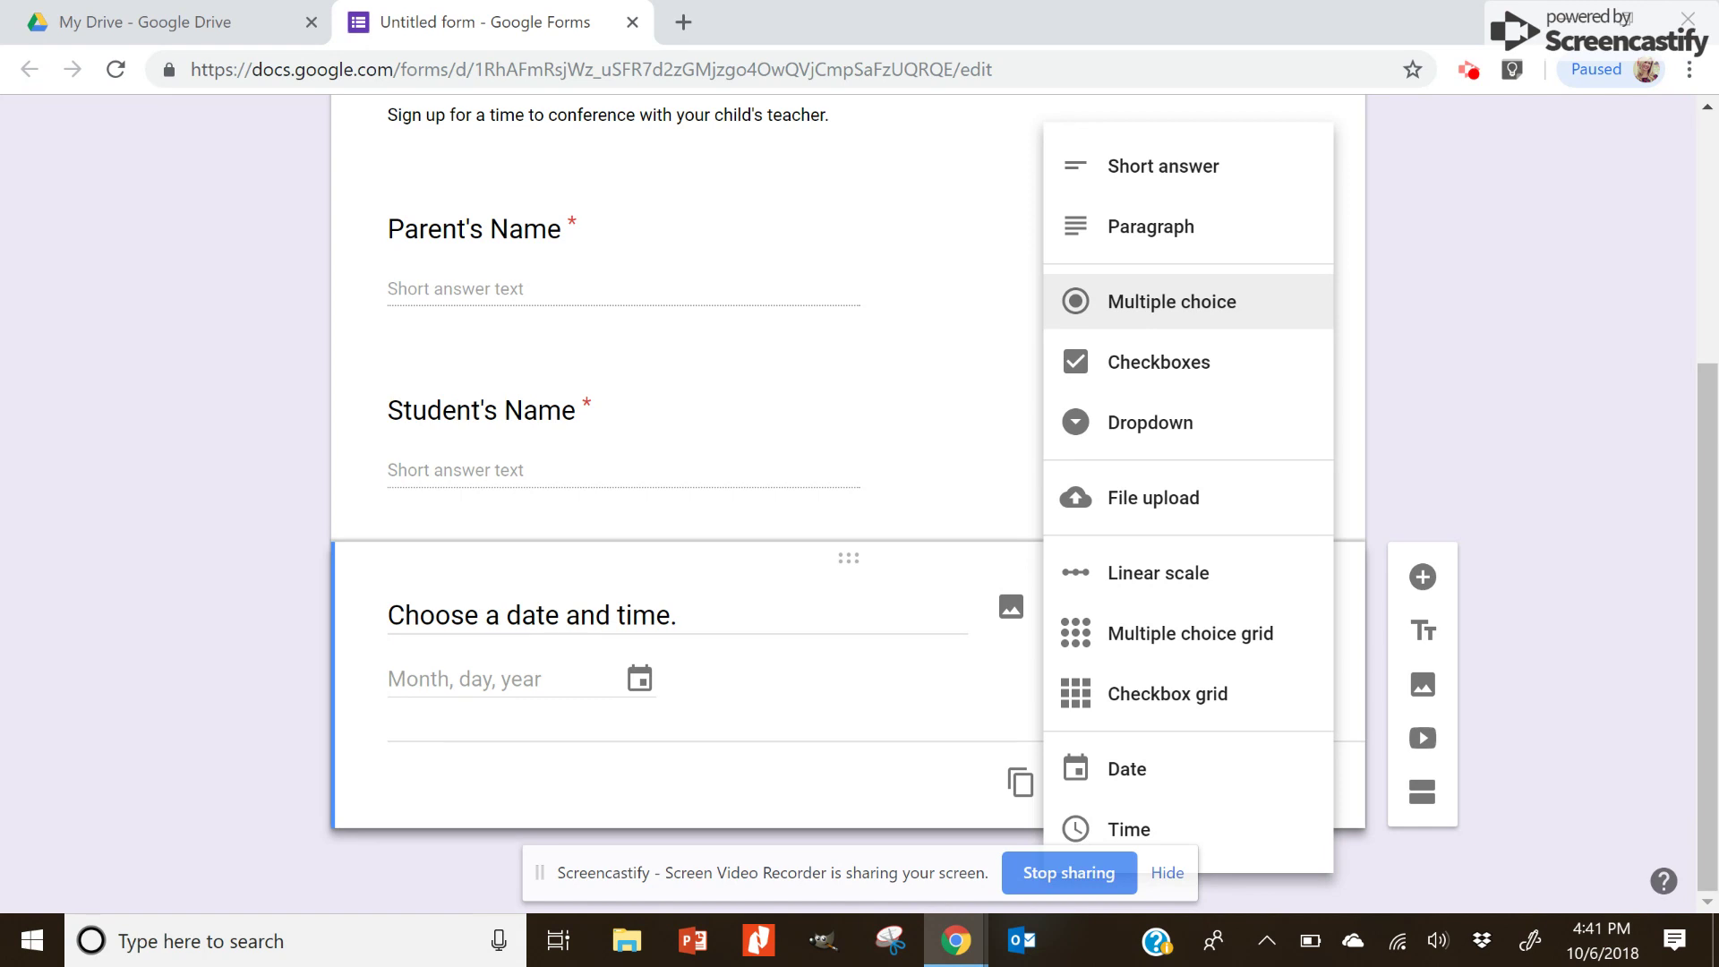
key("Down")
key("Down")
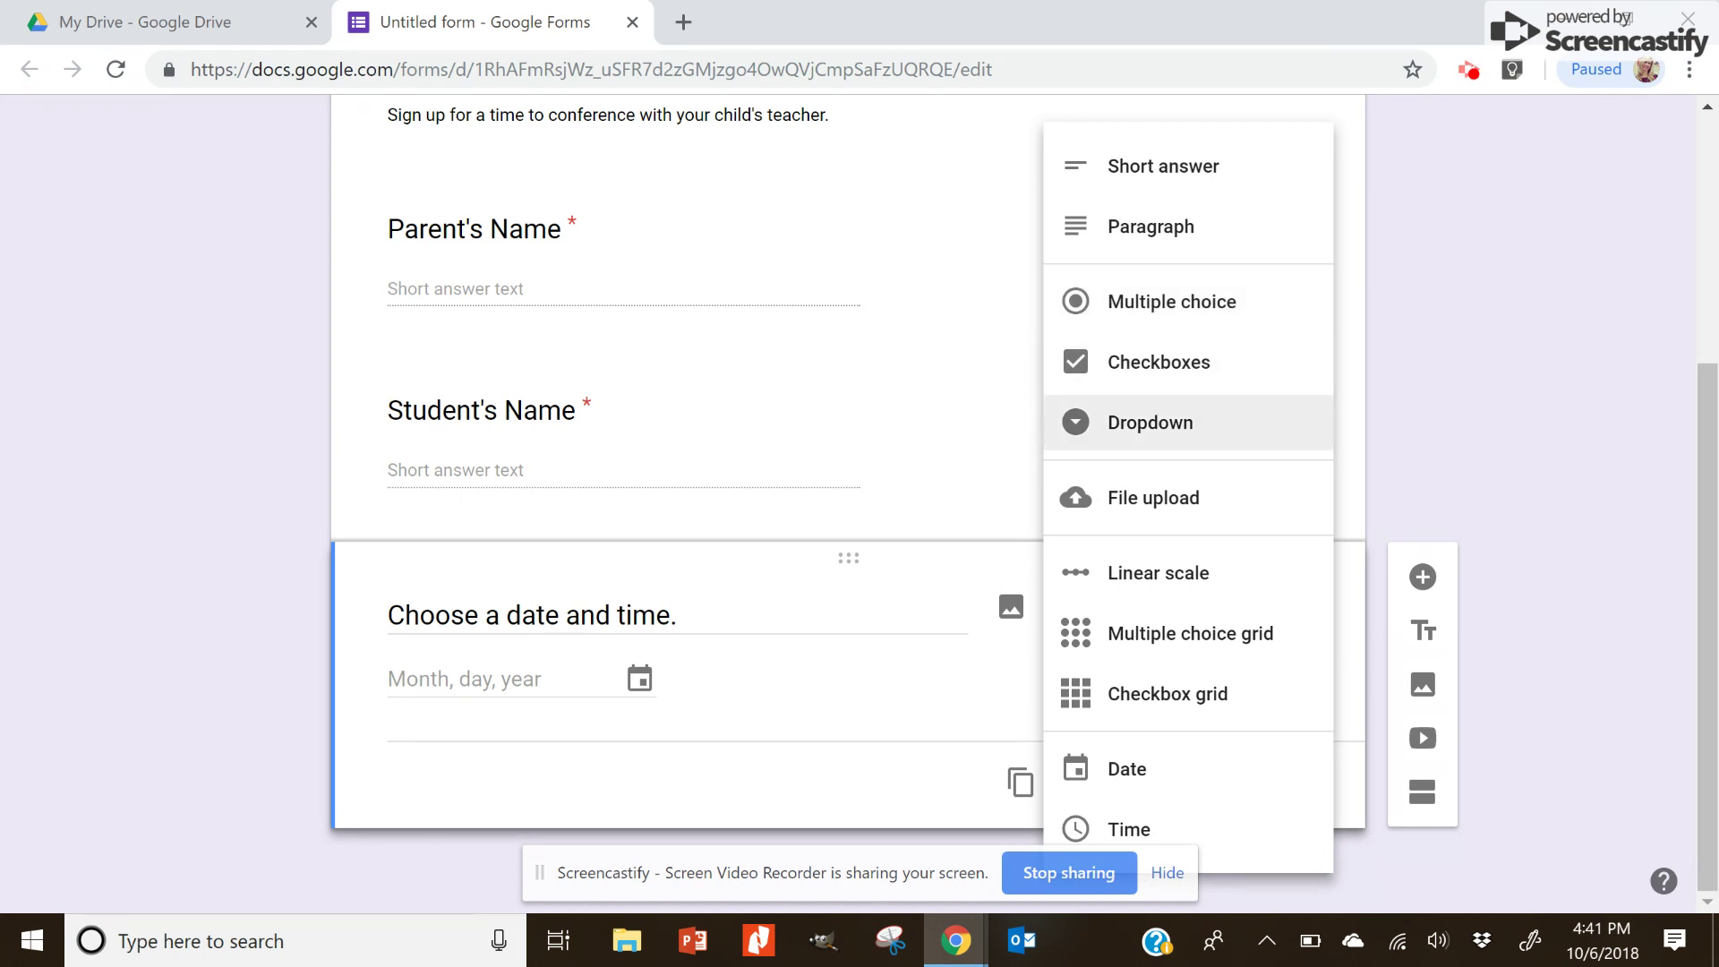
key("Return")
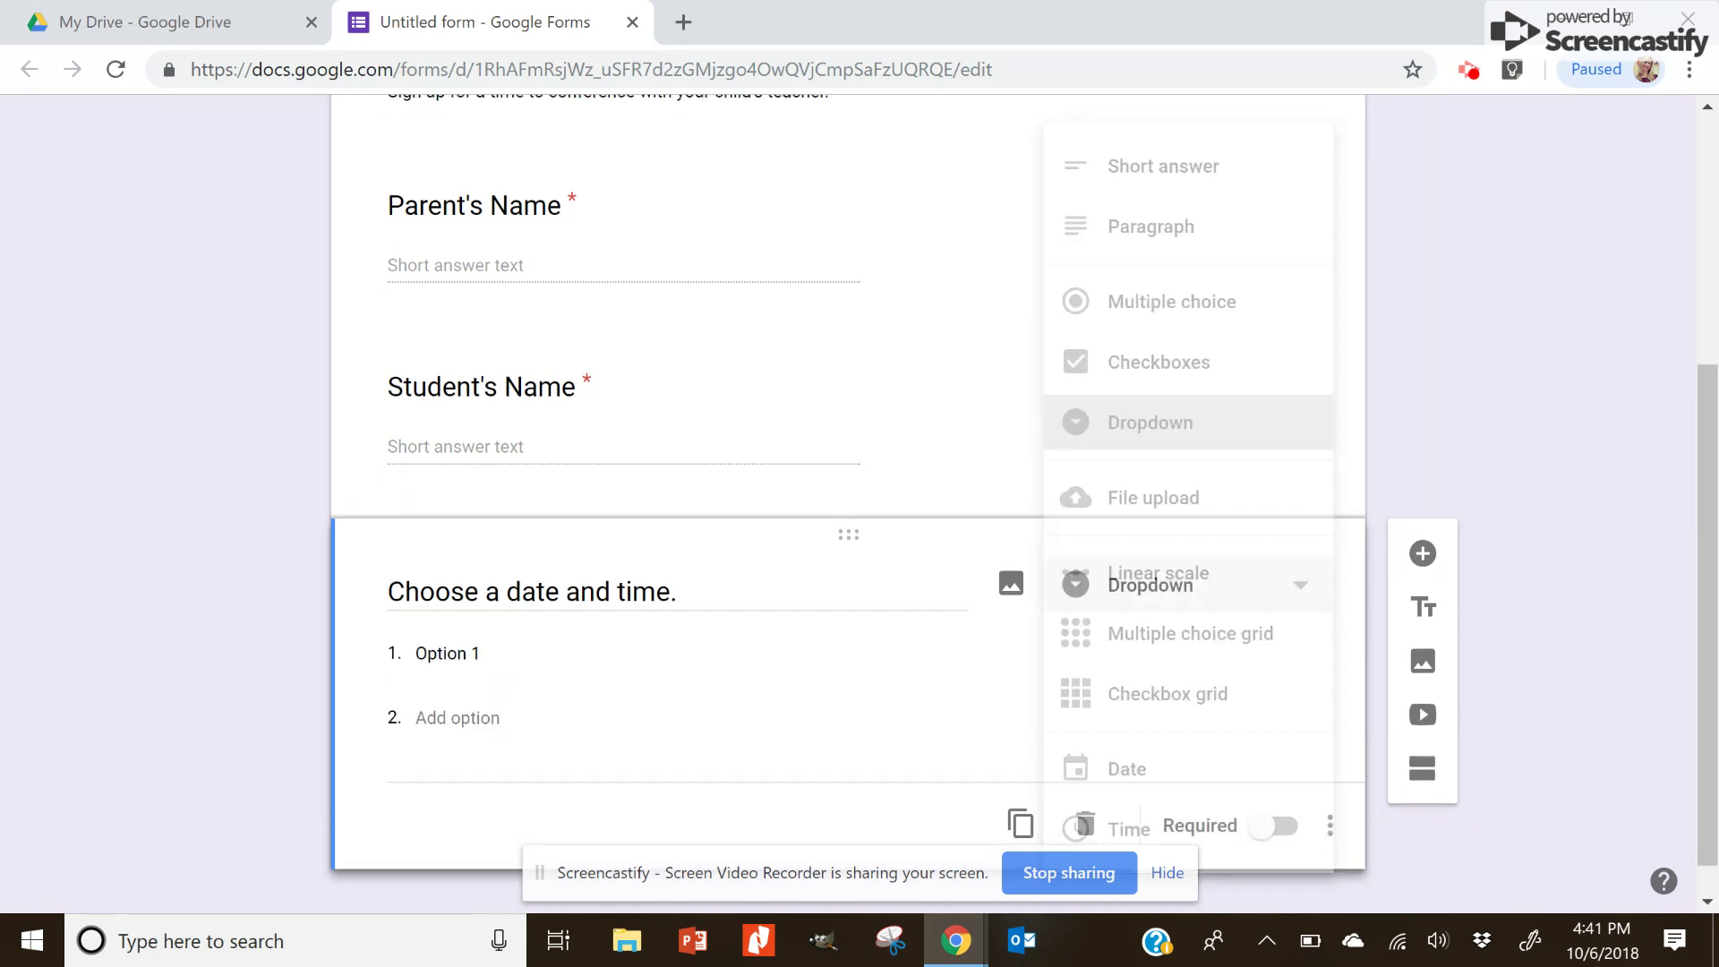
Step: Enter "Oct. 4 (3:00-3:20)" and "Oct. 4 (3:30-3:50)" as the first two options of the date and time dropdown
left_click(451, 654)
type("Oct. 4")
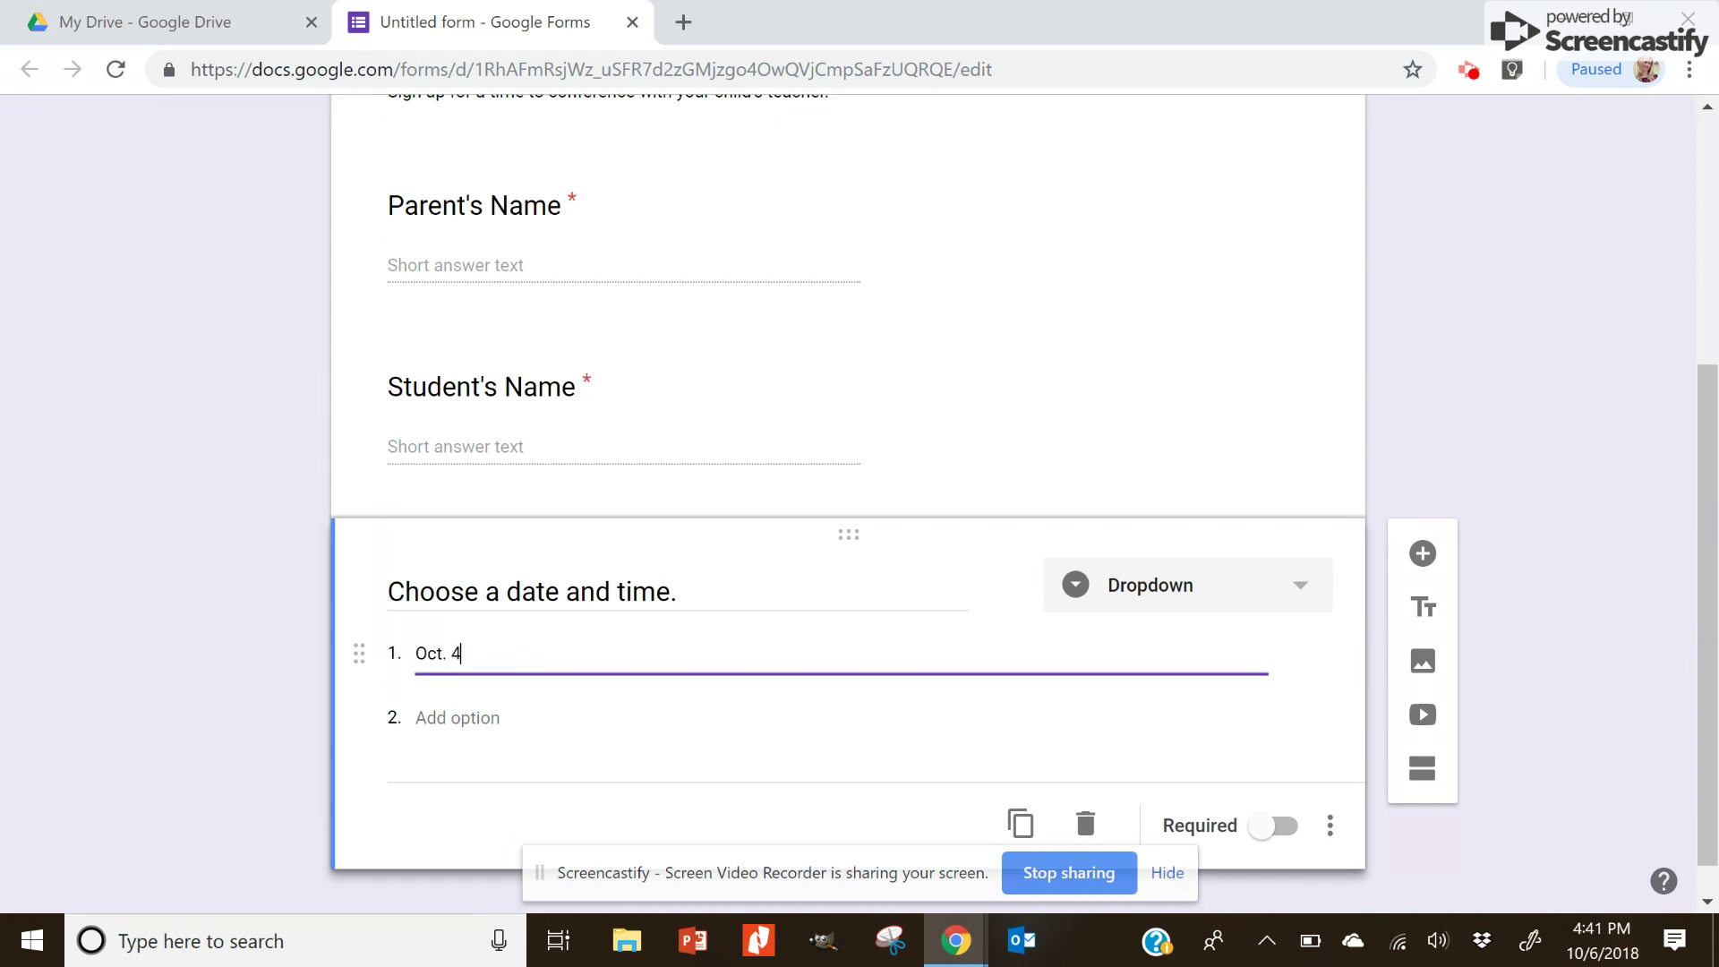
type(" (3:00-")
type("3:20)")
key("Return")
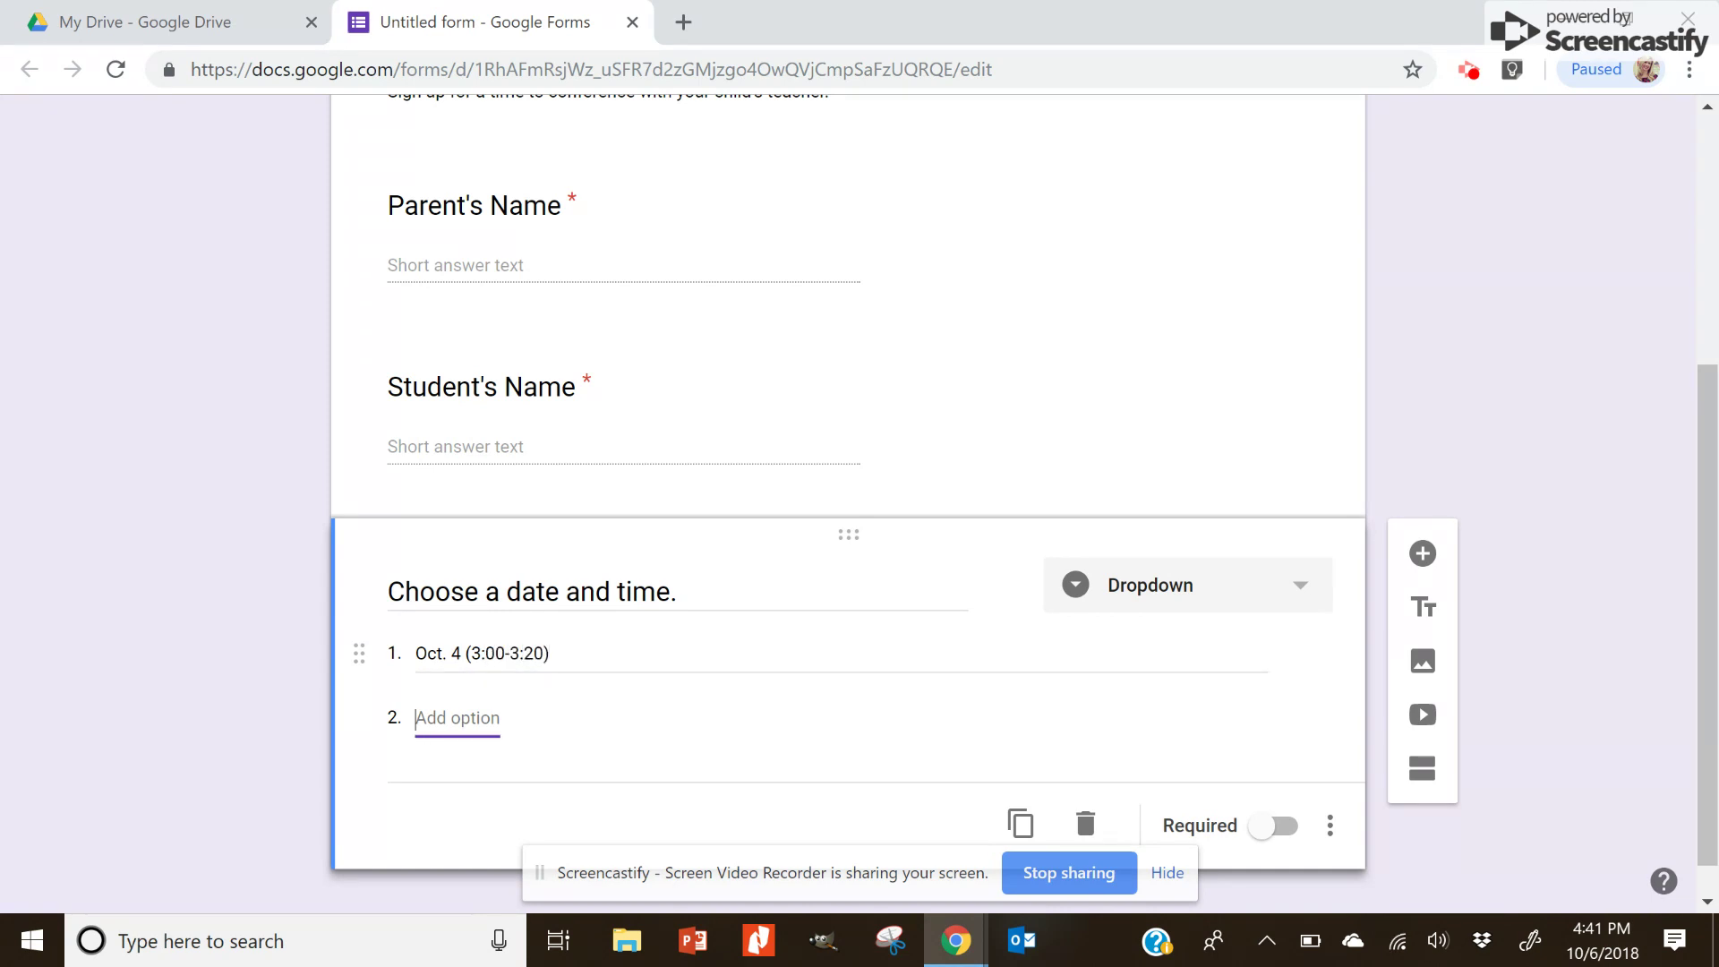
type("Oct. 4")
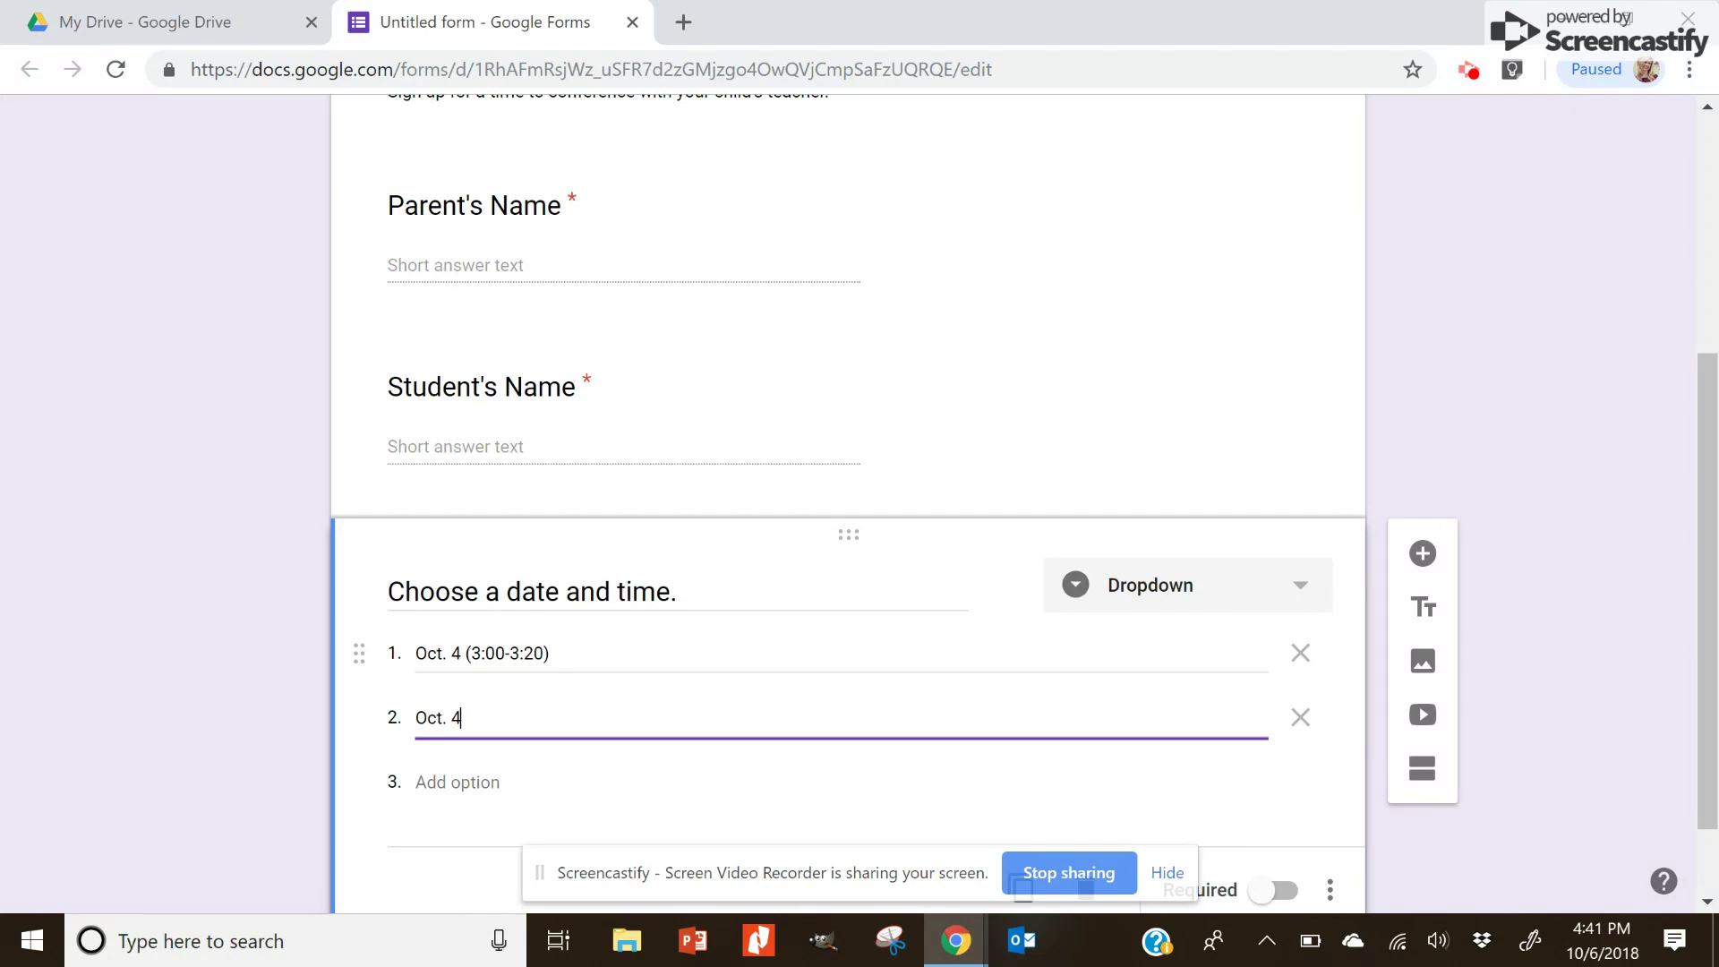
type(" (3:30-3:50)")
key("Tab")
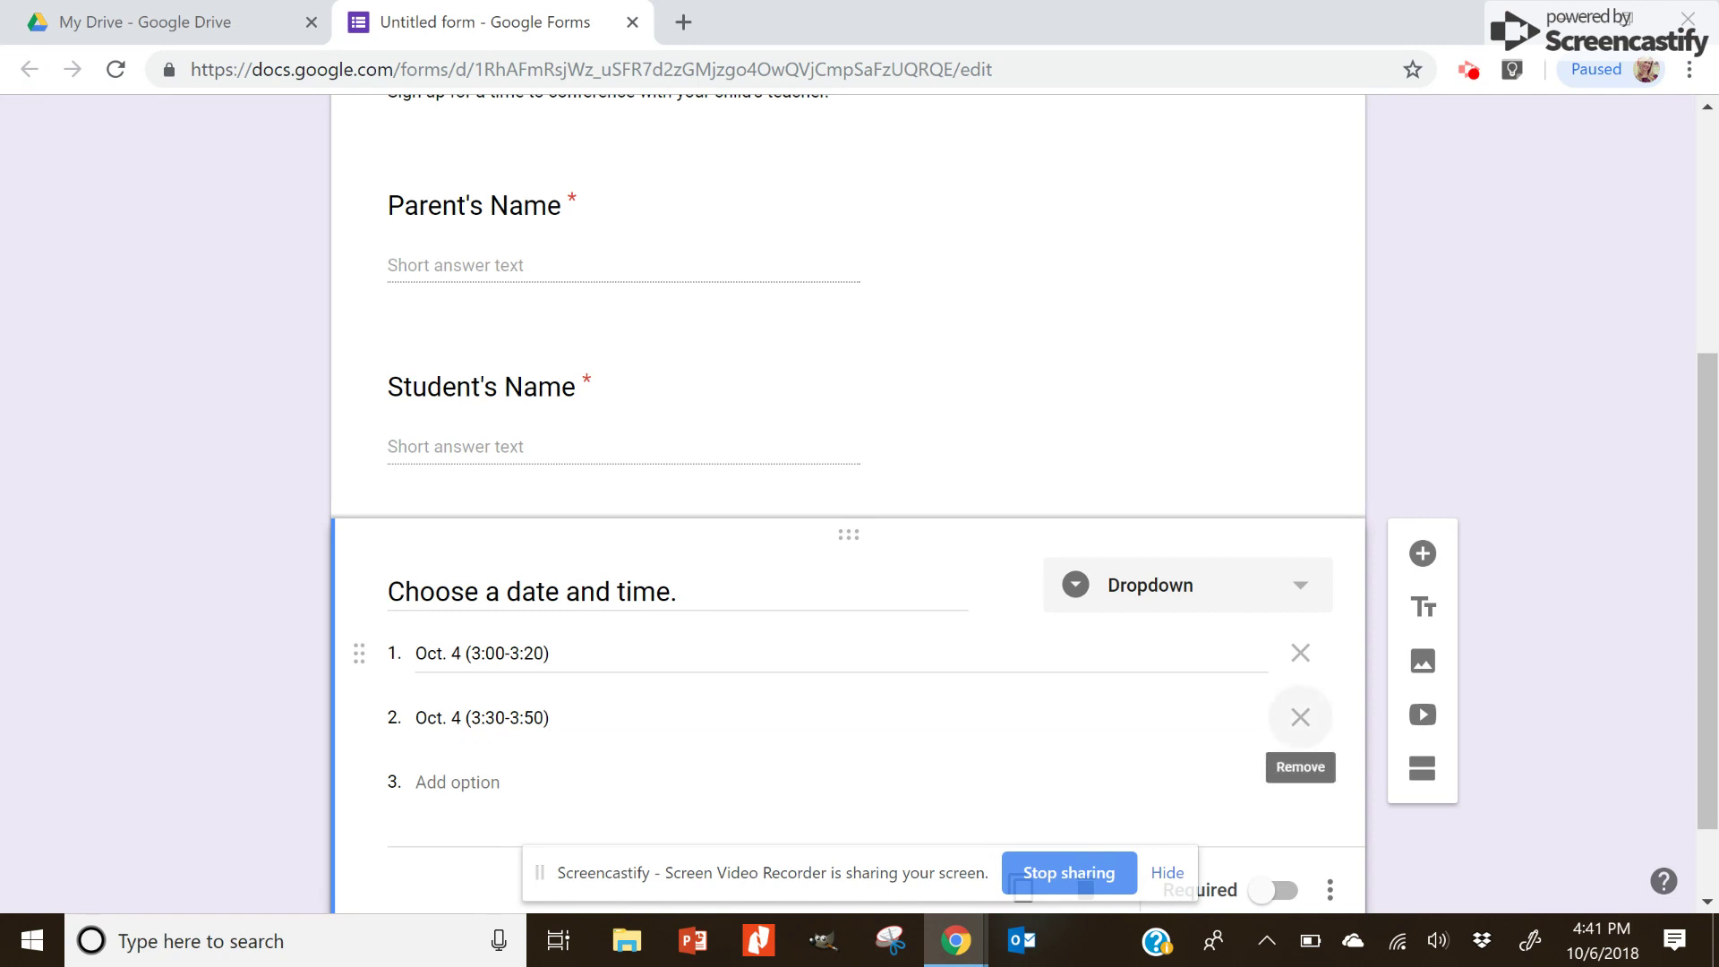
Step: Add "Oct. 5 (7:00-7:20)" and "Oct. 5 (7:30-7:50)" as the third and fourth options of the date and time dropdown
key("Tab")
type("Oct. 5 (")
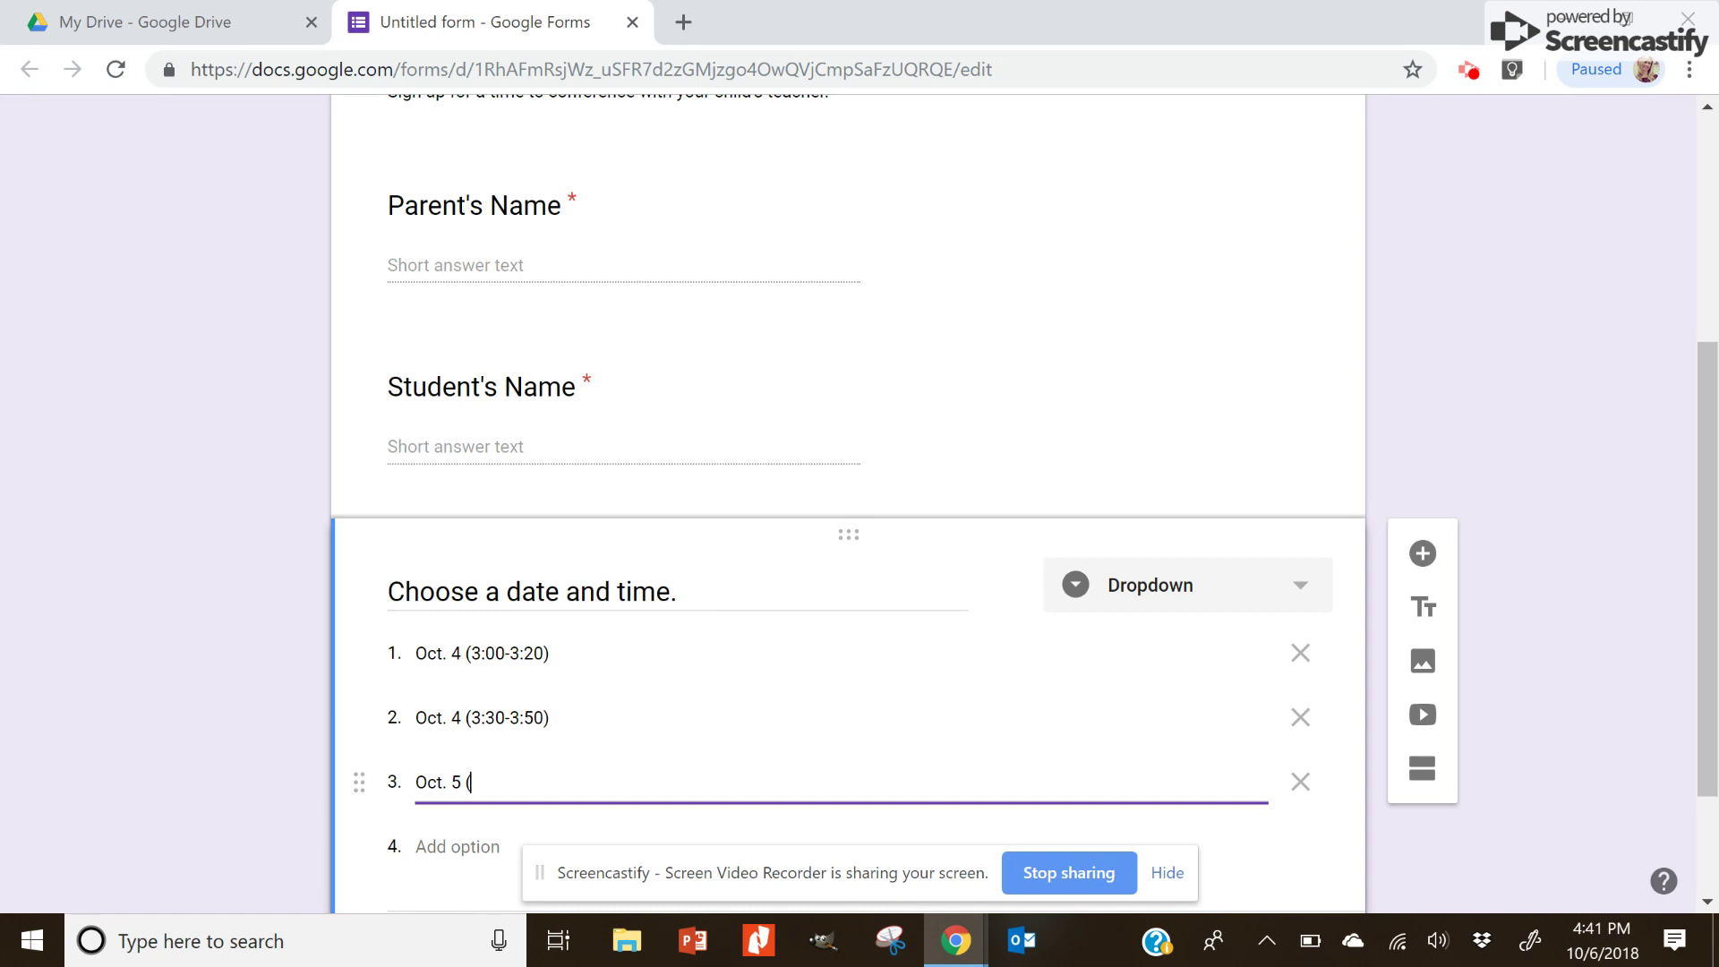
type("7:00-7:20)")
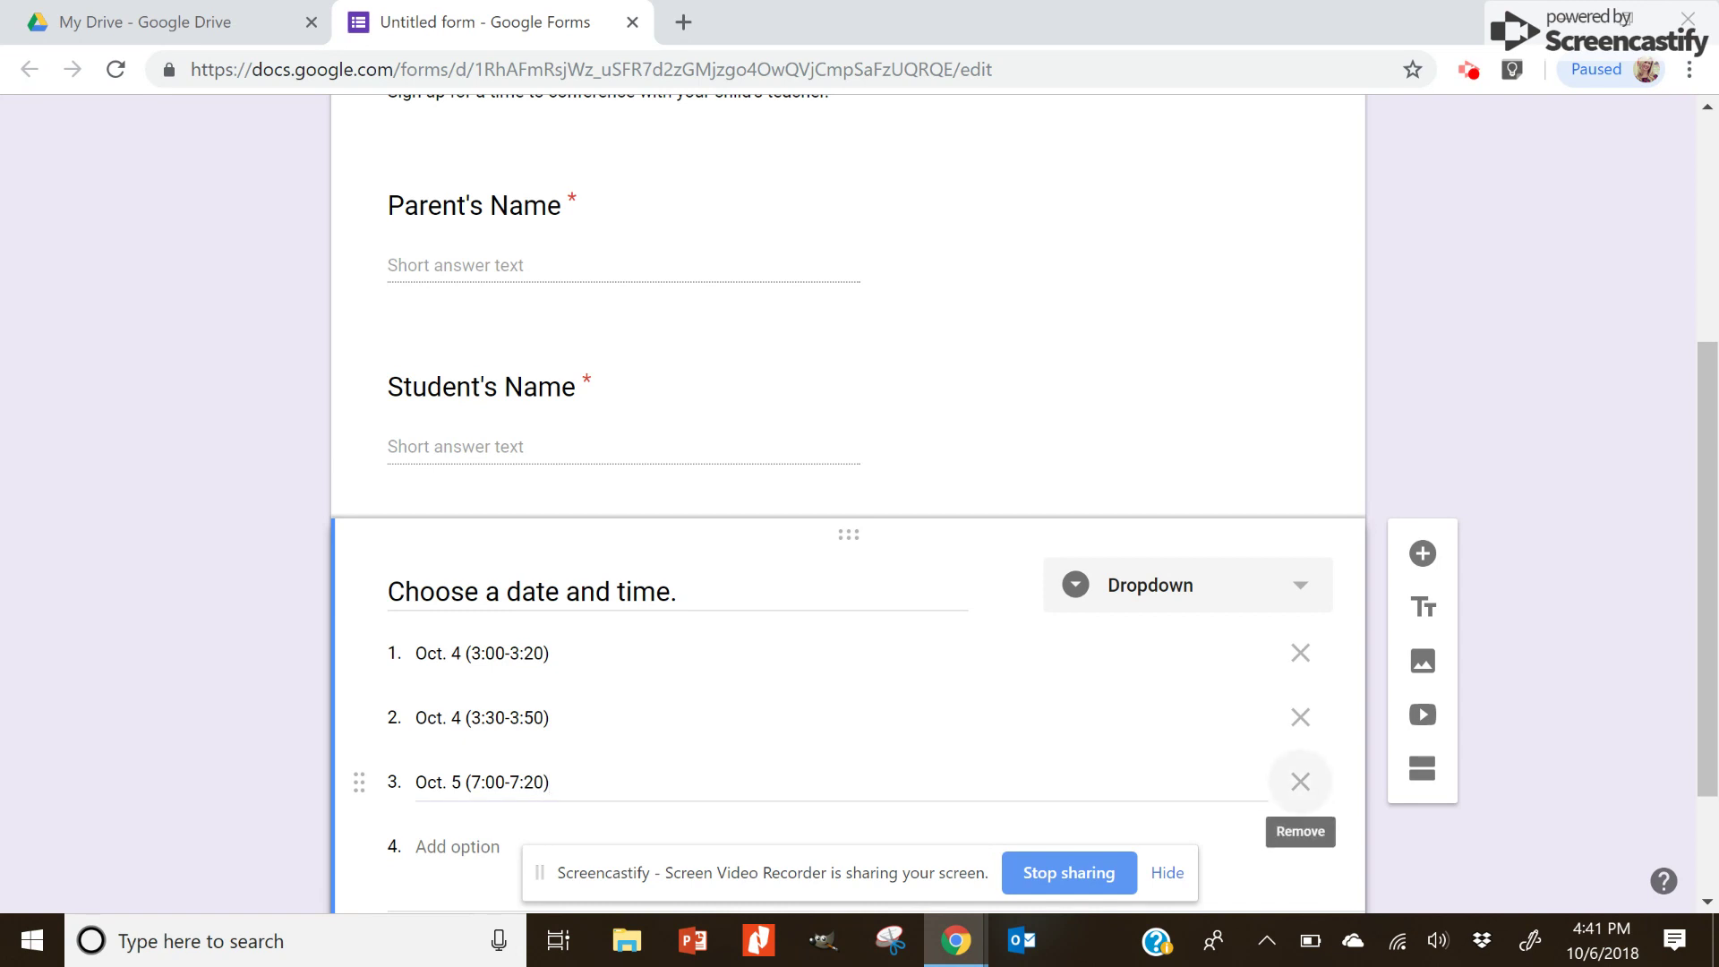
key("Return")
type(")ct.")
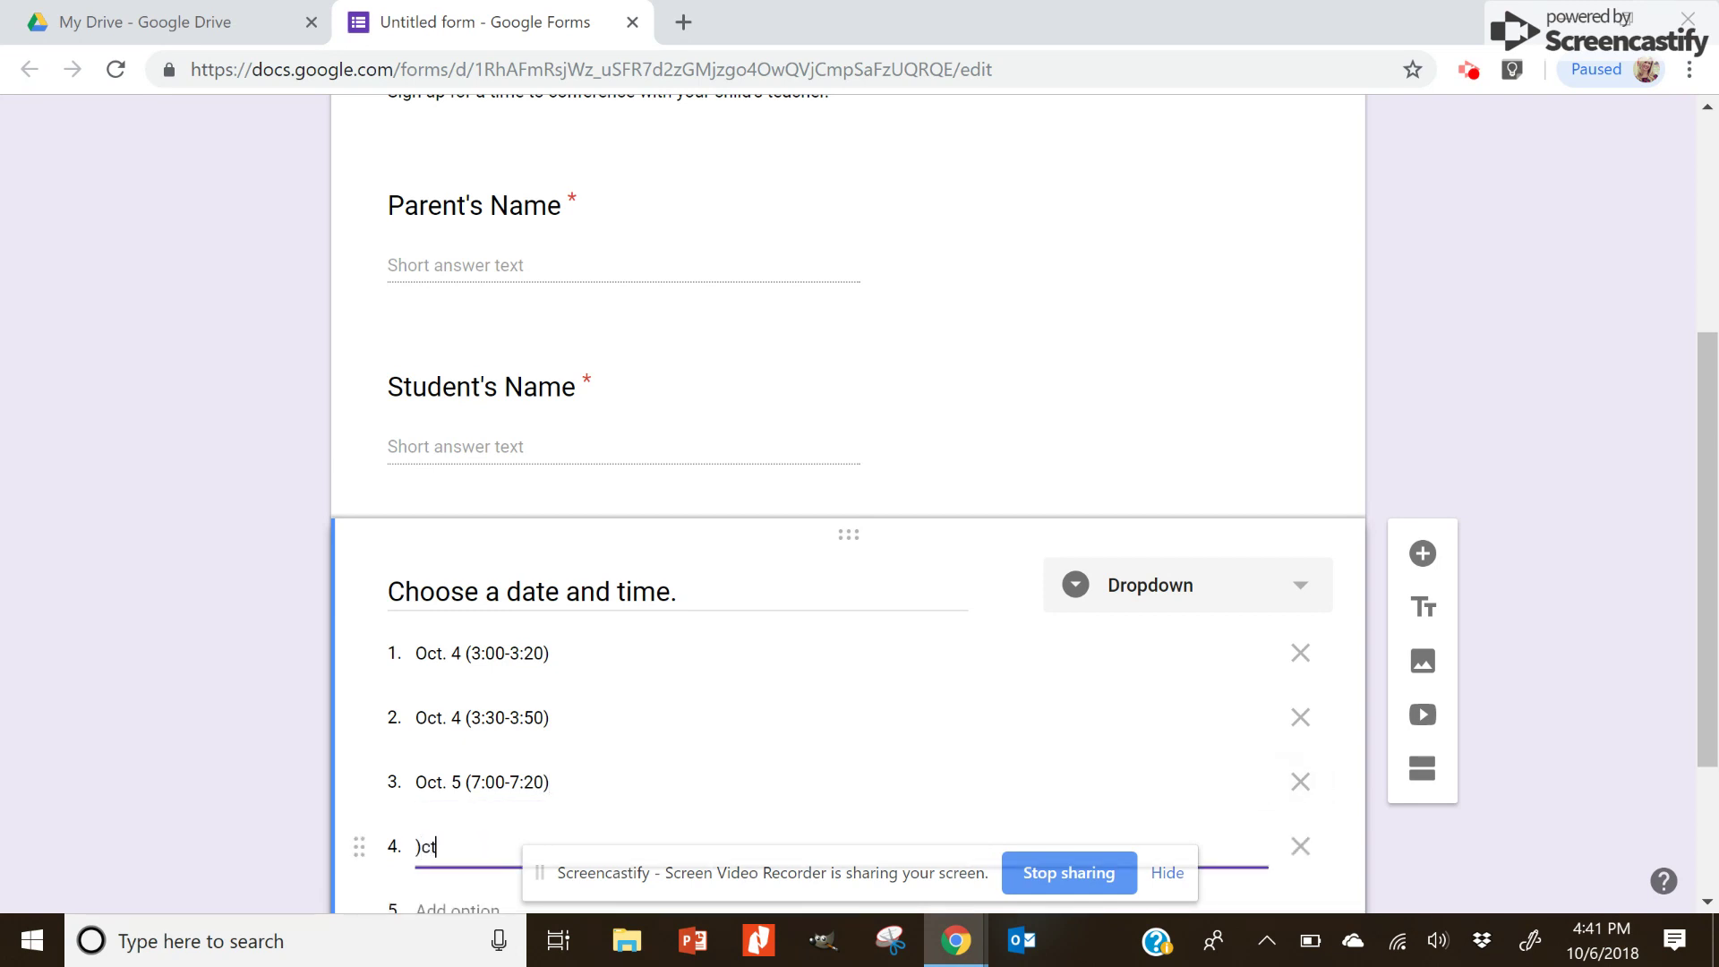
key("BackSpace")
key("BackSpace")
key("BackSpace")
key("BackSpace")
type("Oct. 5 (7:30-7:50)")
Step: Make the date and time question required
left_click_drag(1707, 549, 1707, 675)
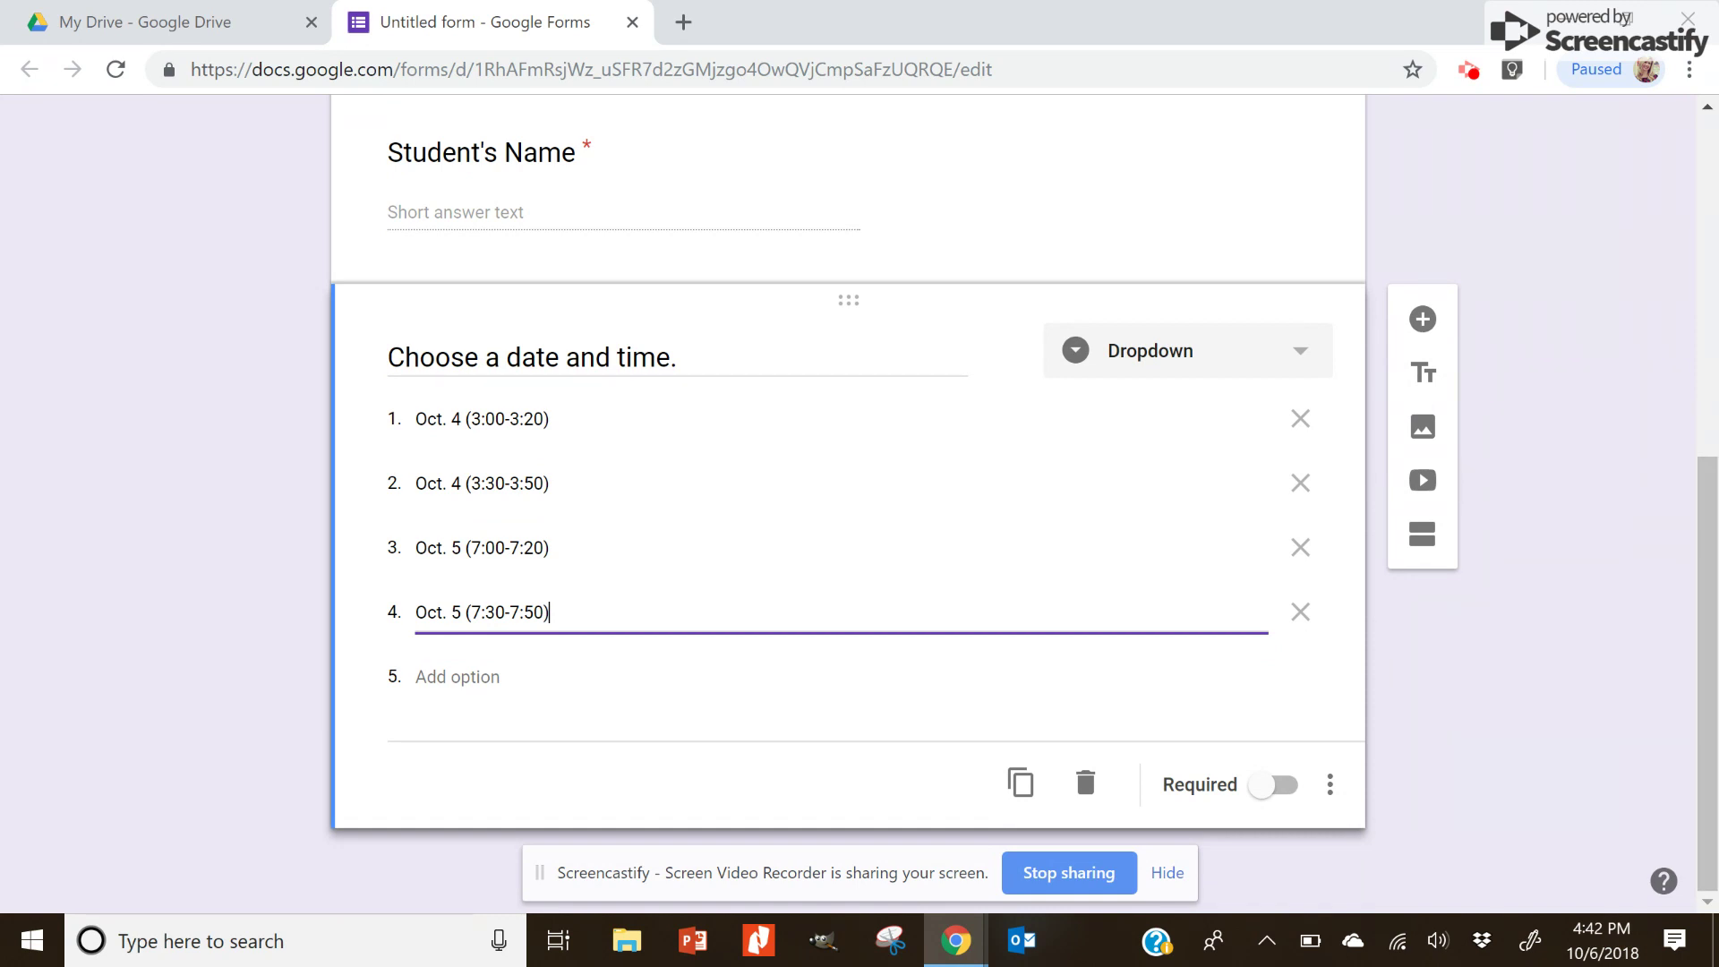
left_click(1273, 785)
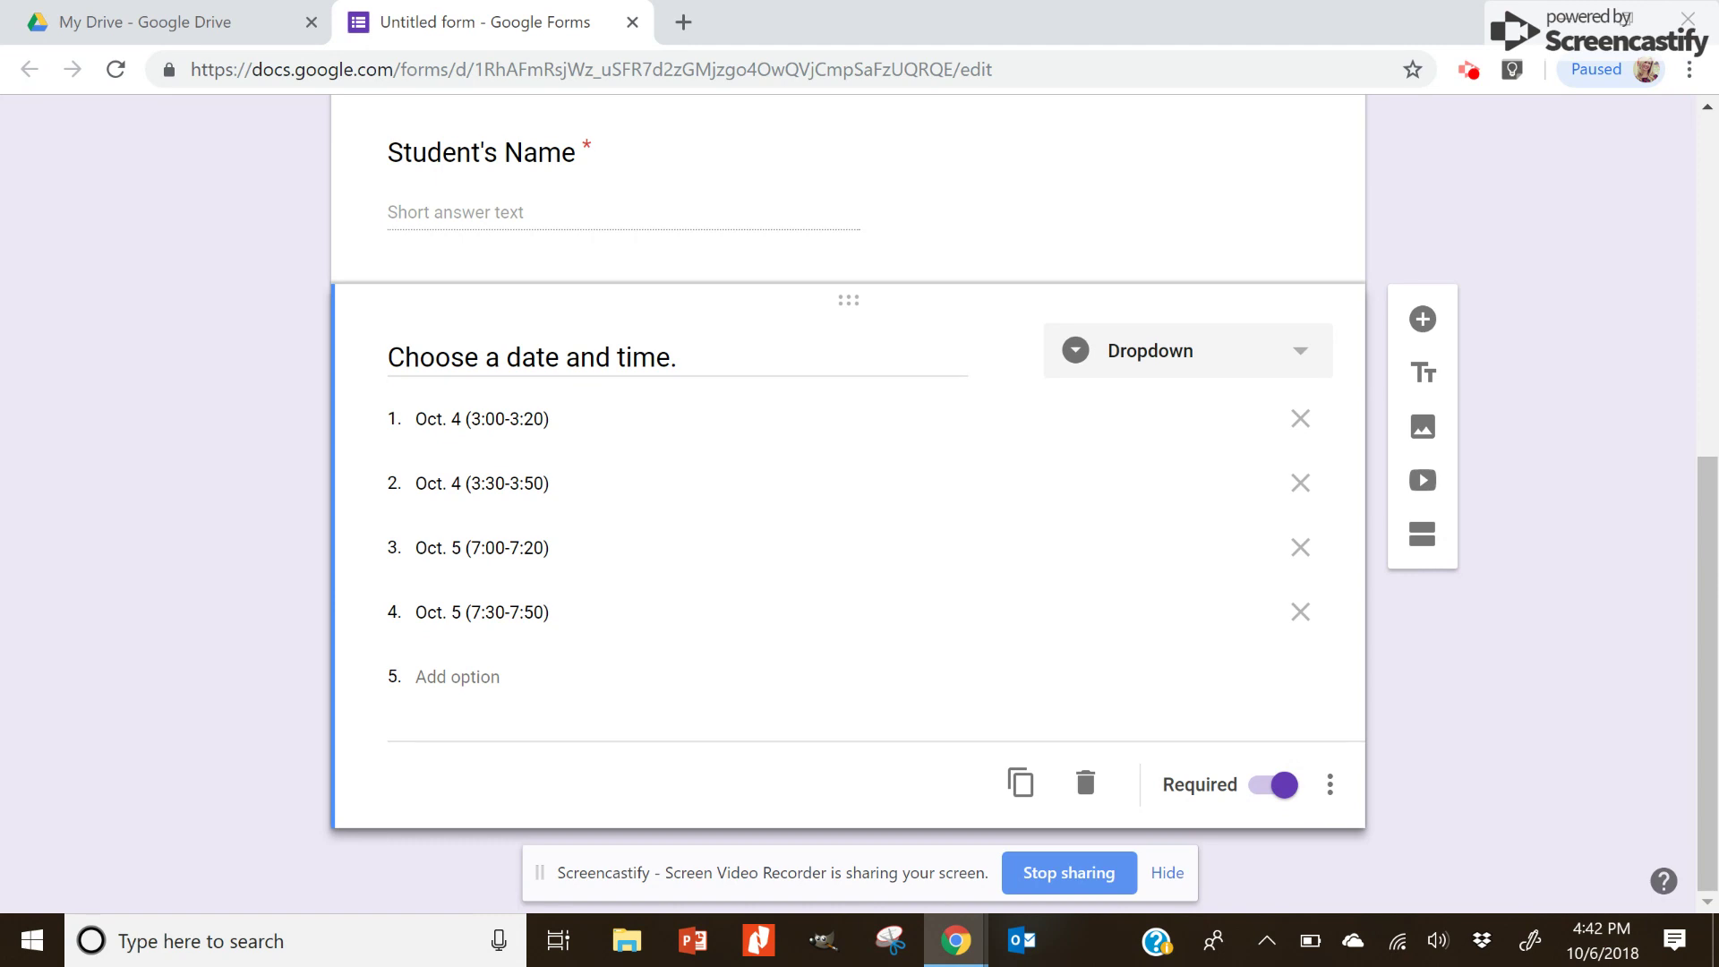
mouse_move(1707, 674)
left_mouse_down()
mouse_move(1707, 465)
mouse_move(1707, 651)
left_mouse_up()
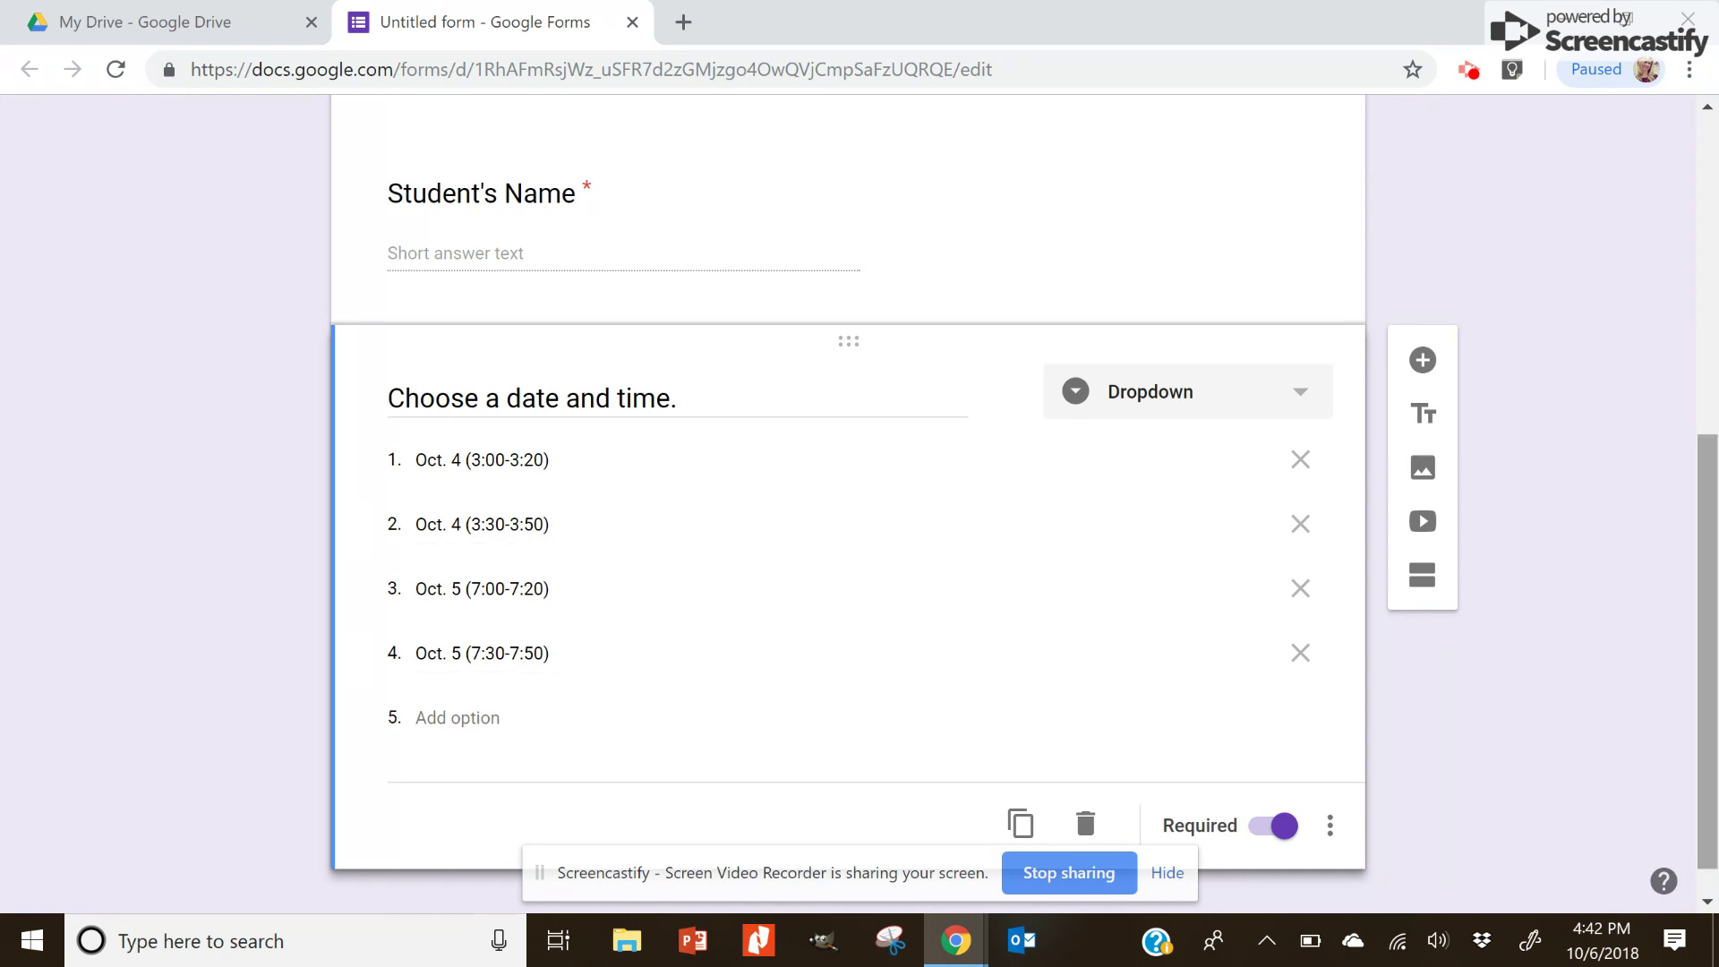
Step: Search the form add-ons for "choice eliminator lite" and close the add-on store
left_click_drag(1707, 627, 1707, 278)
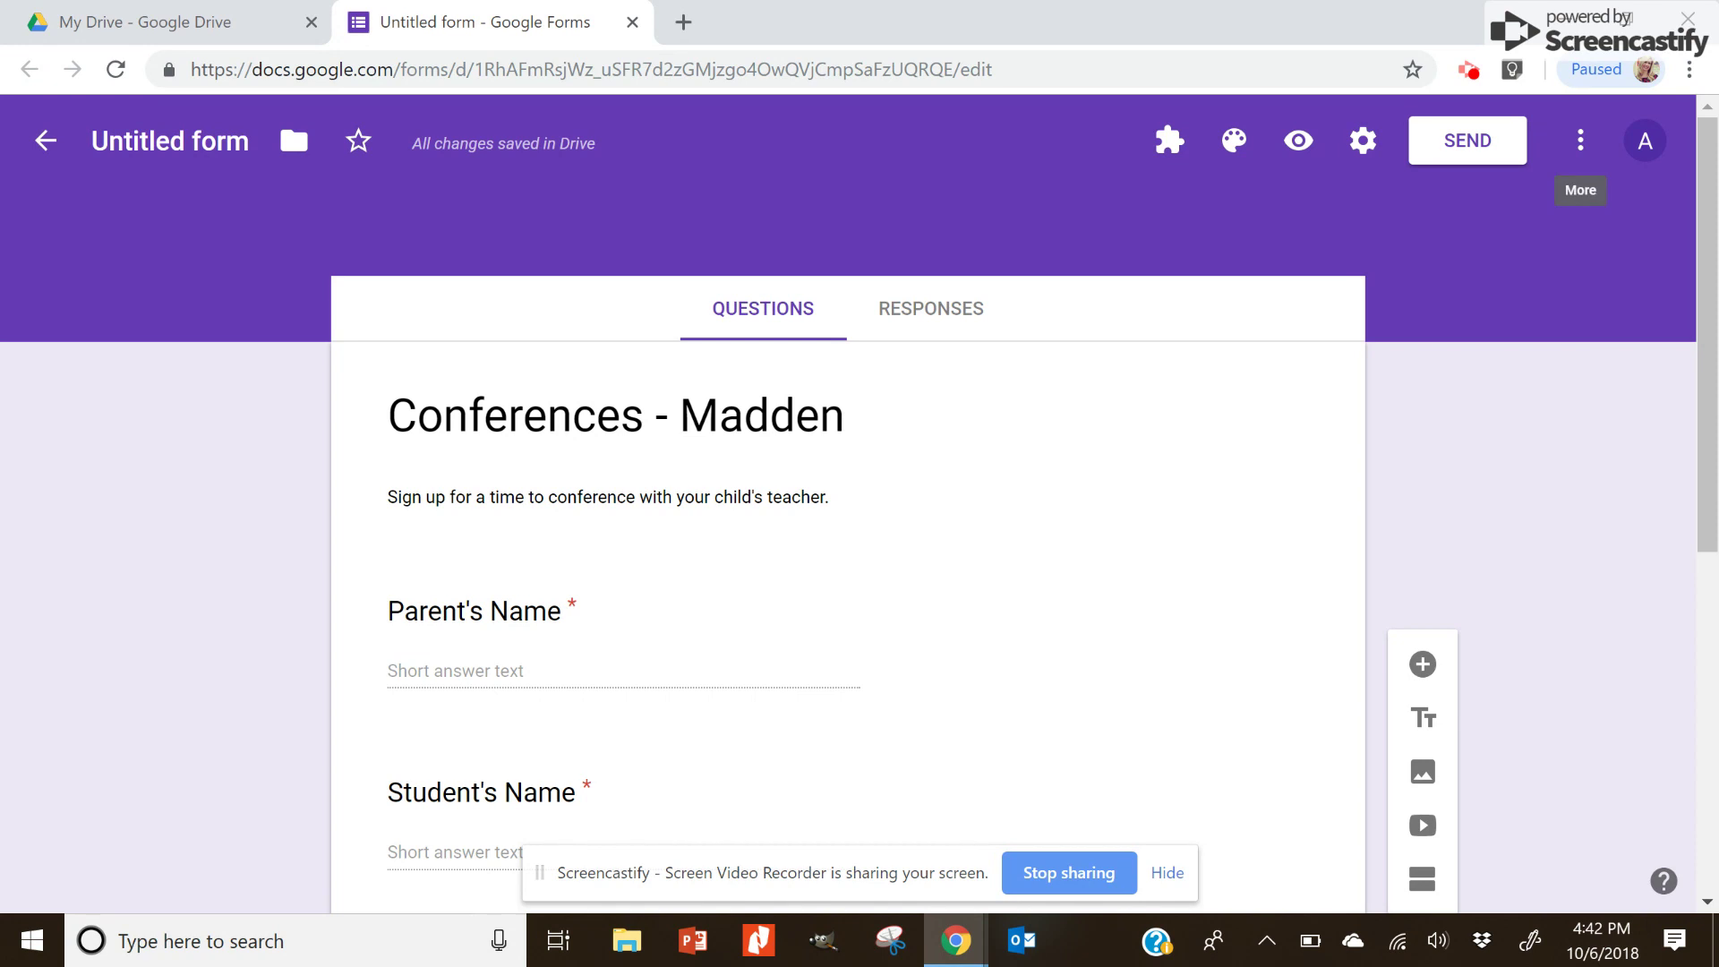
left_click(1580, 141)
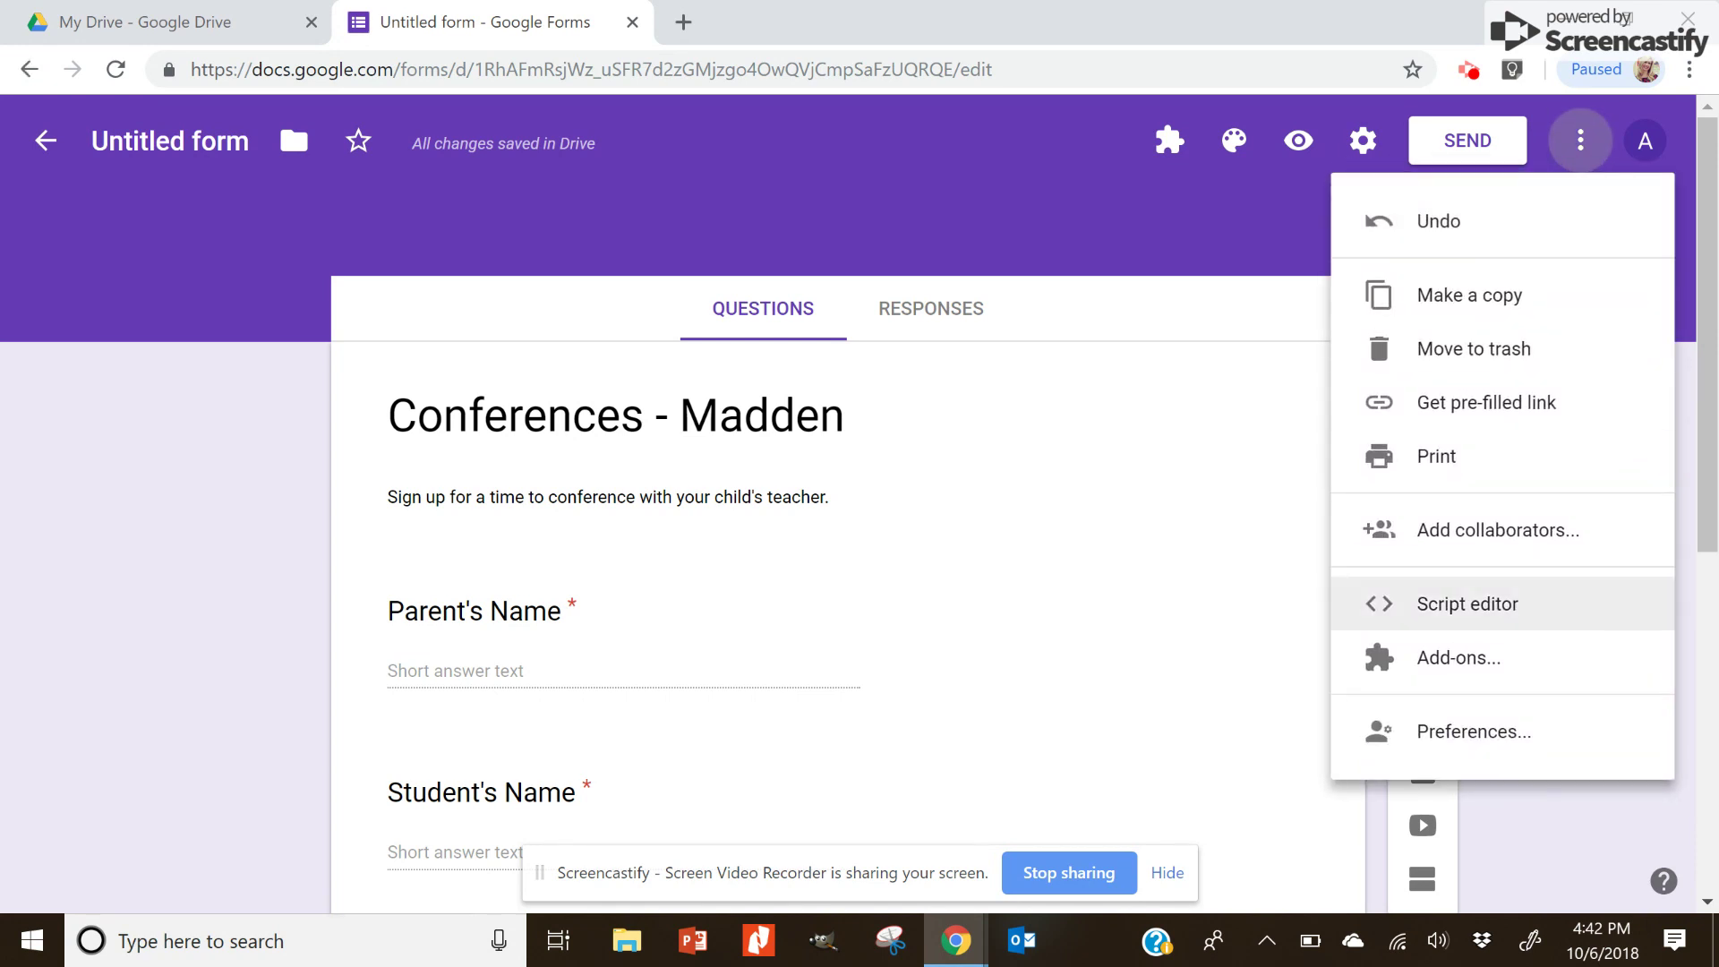
left_click(1458, 657)
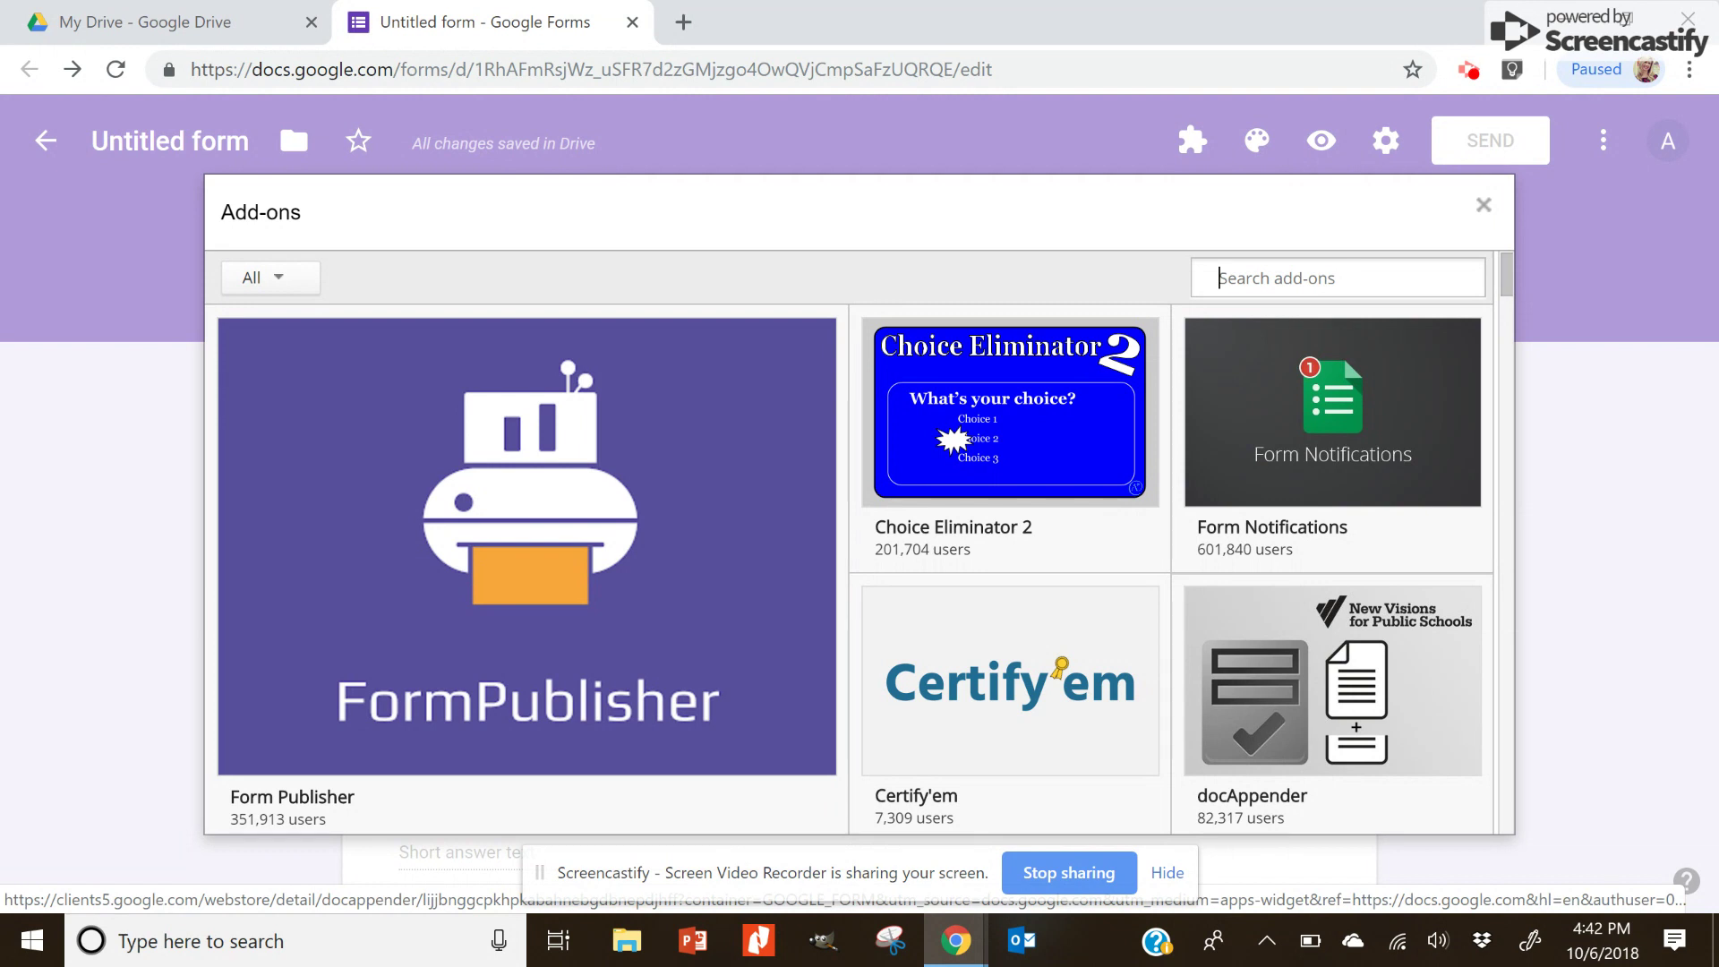
mouse_move(1010, 438)
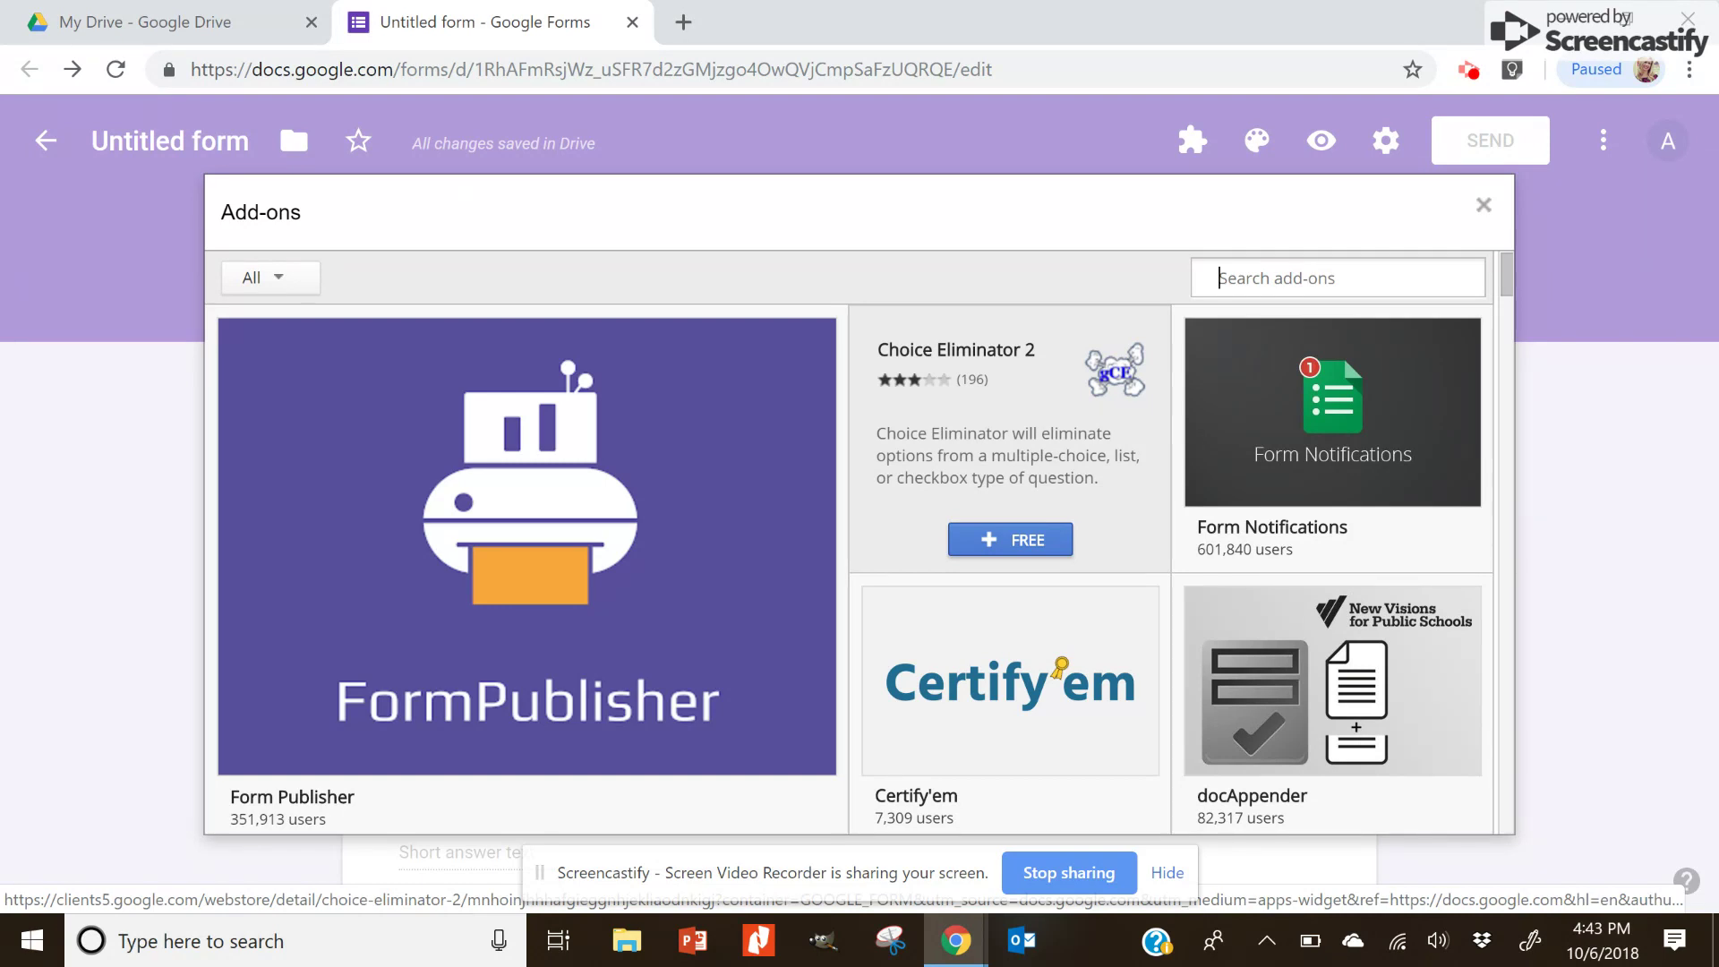
type("choice eliminator lite")
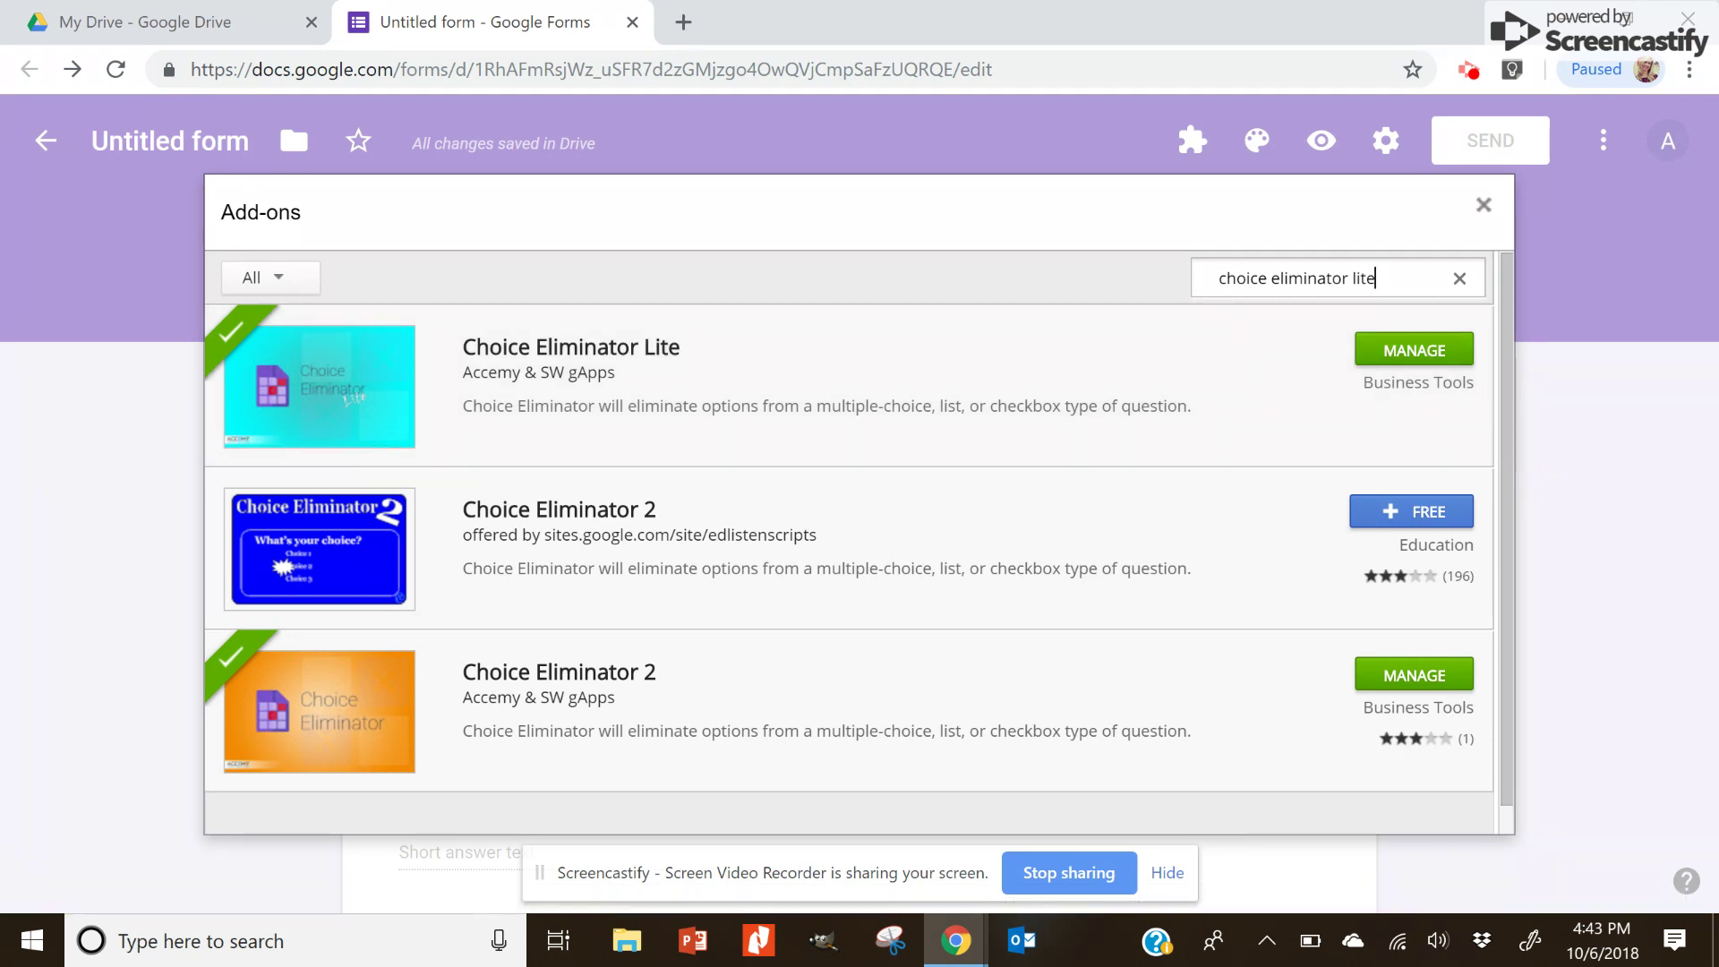
key("Escape")
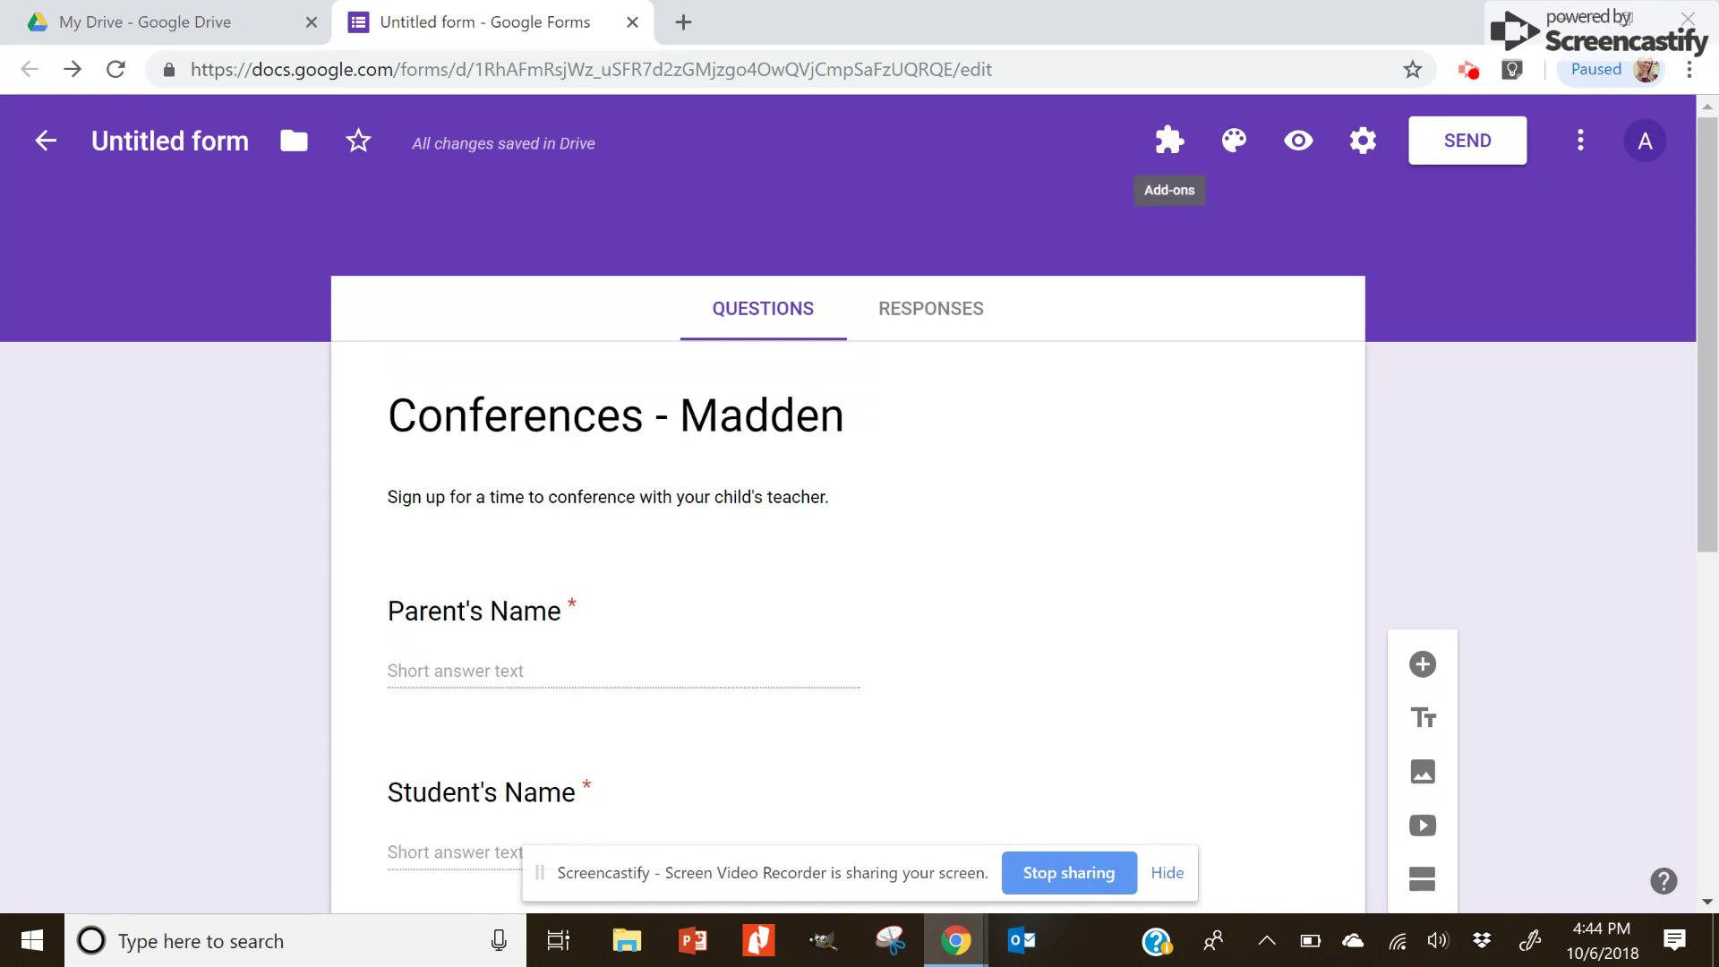
Step: Open the Choice Eliminator Lite add-on, enable Eliminate Choices for the "Choose a date and time." question and close it
left_click(1169, 141)
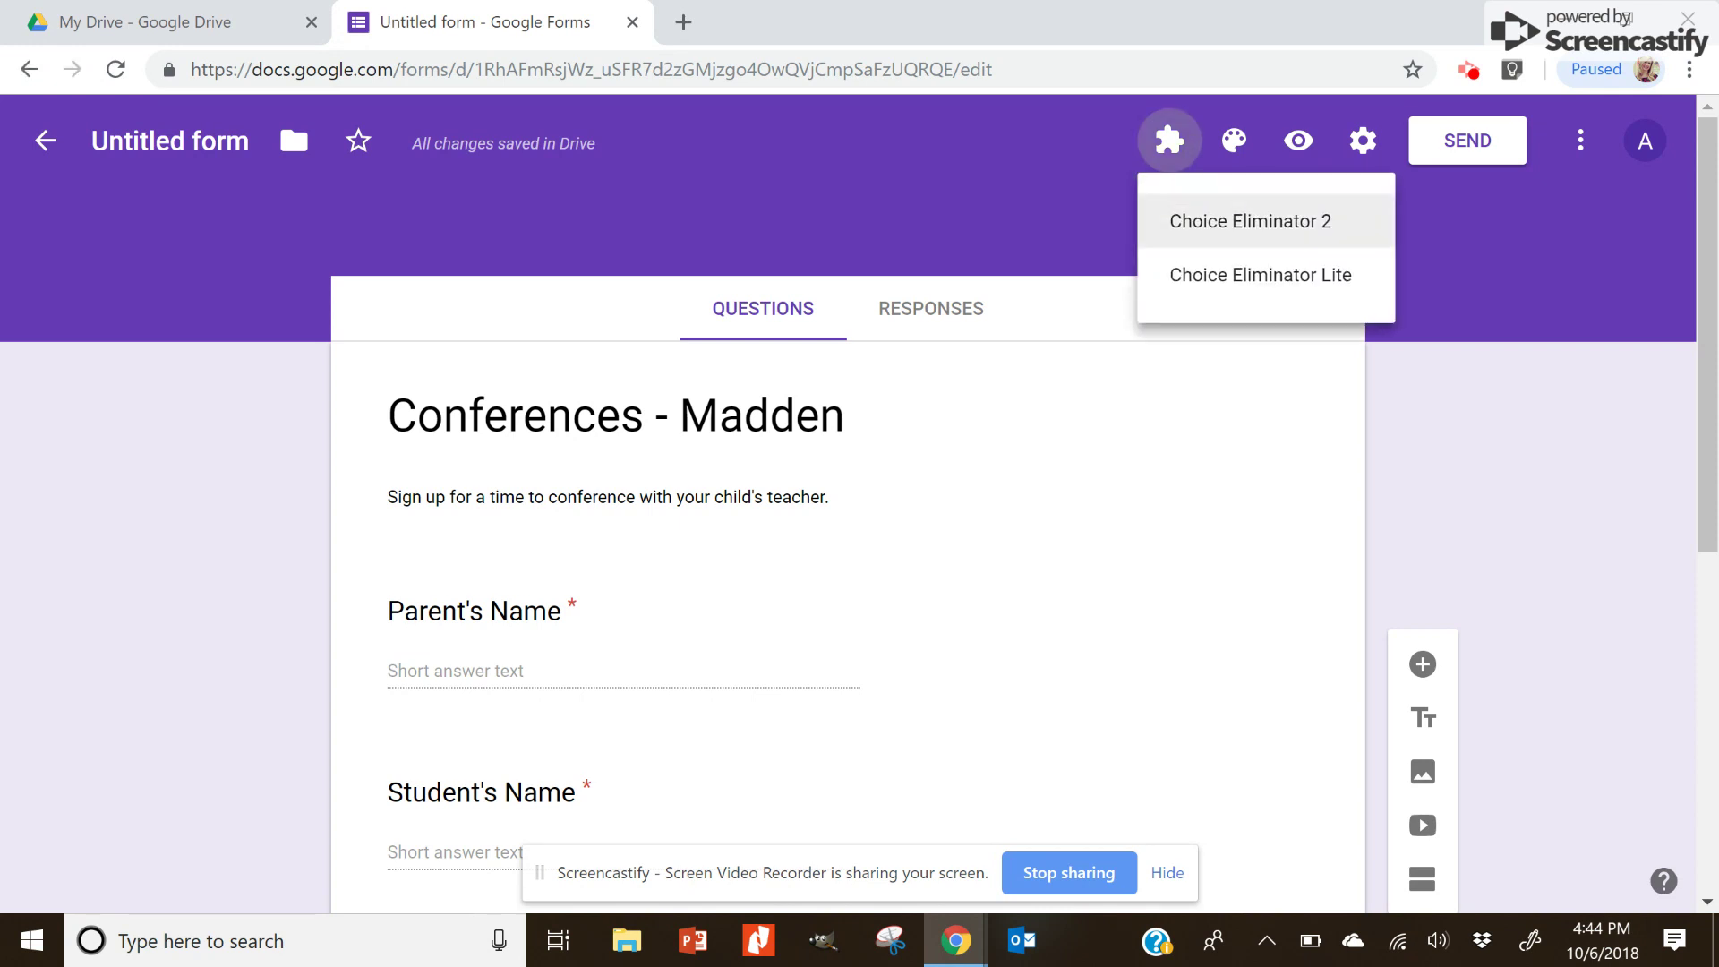
left_click(1261, 275)
key("Down")
key("Return")
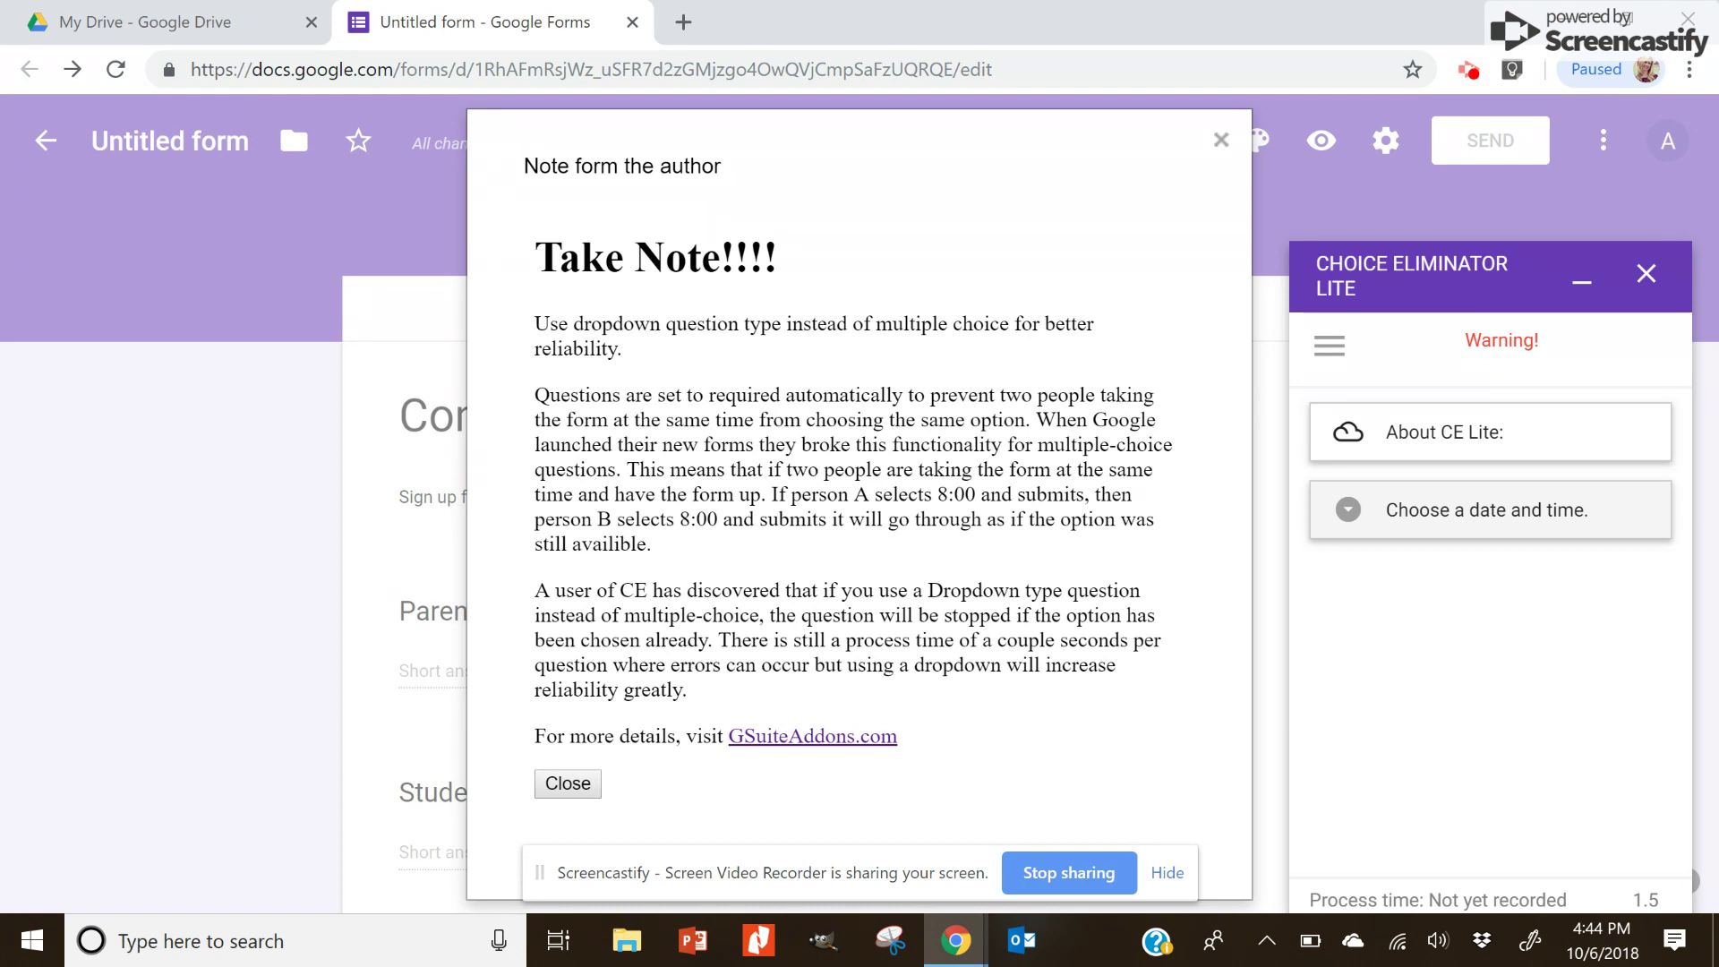
left_click(1221, 139)
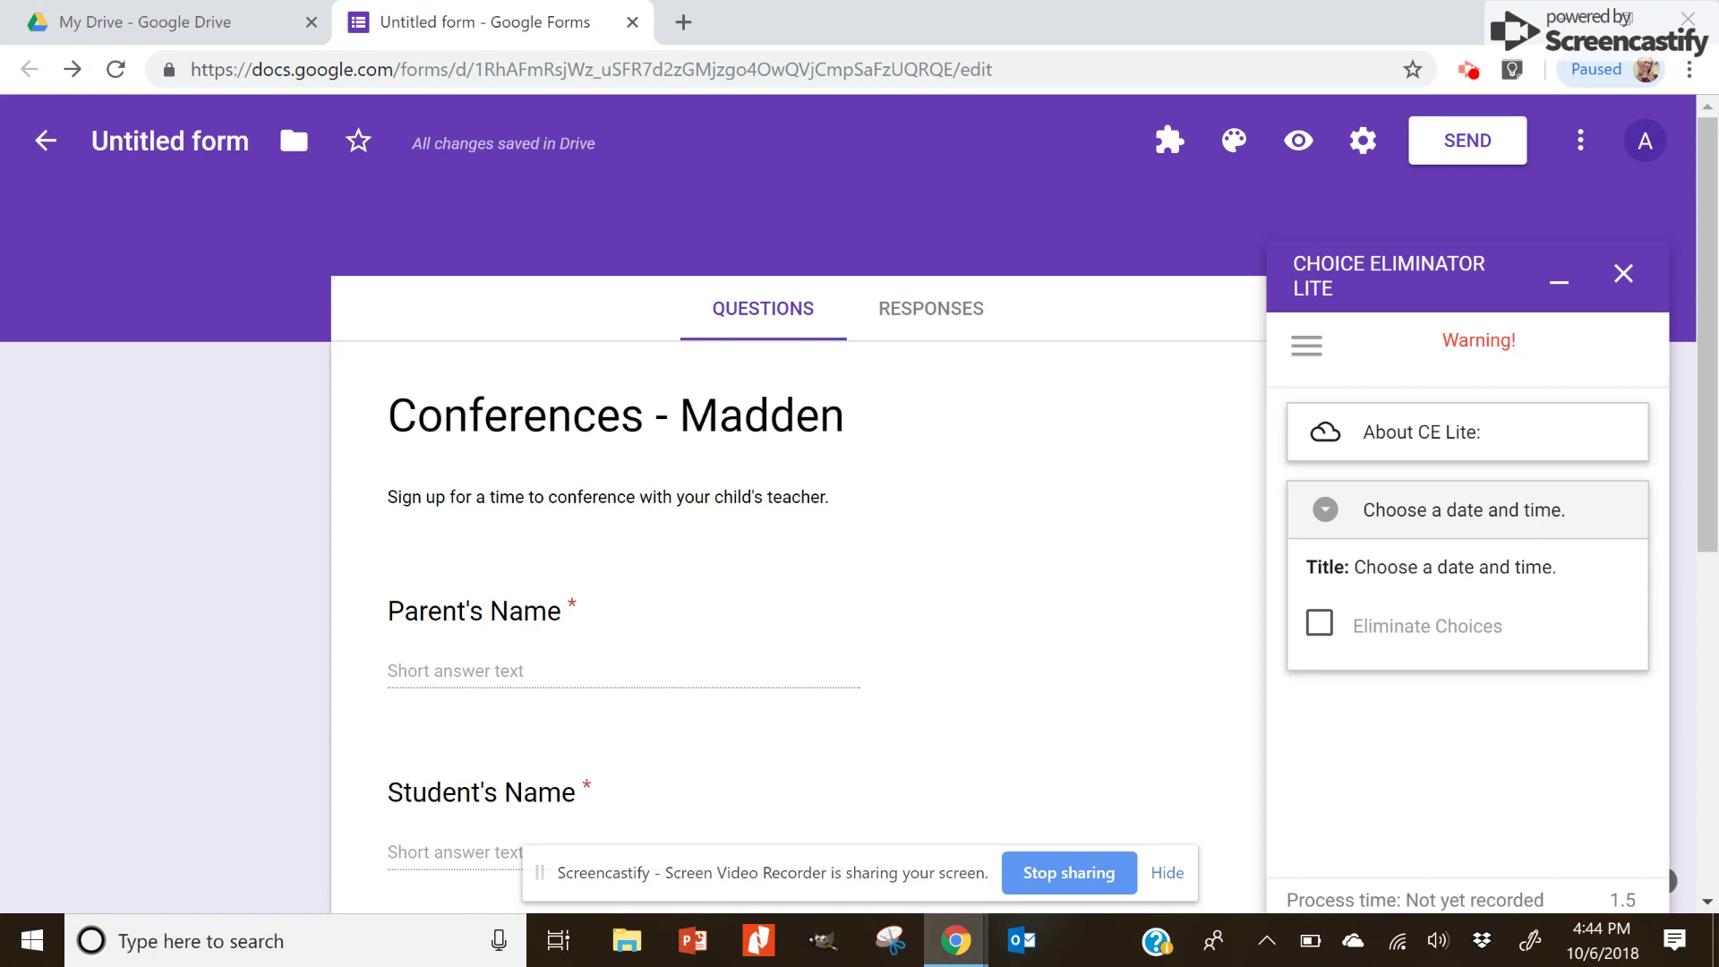
left_click(1319, 623)
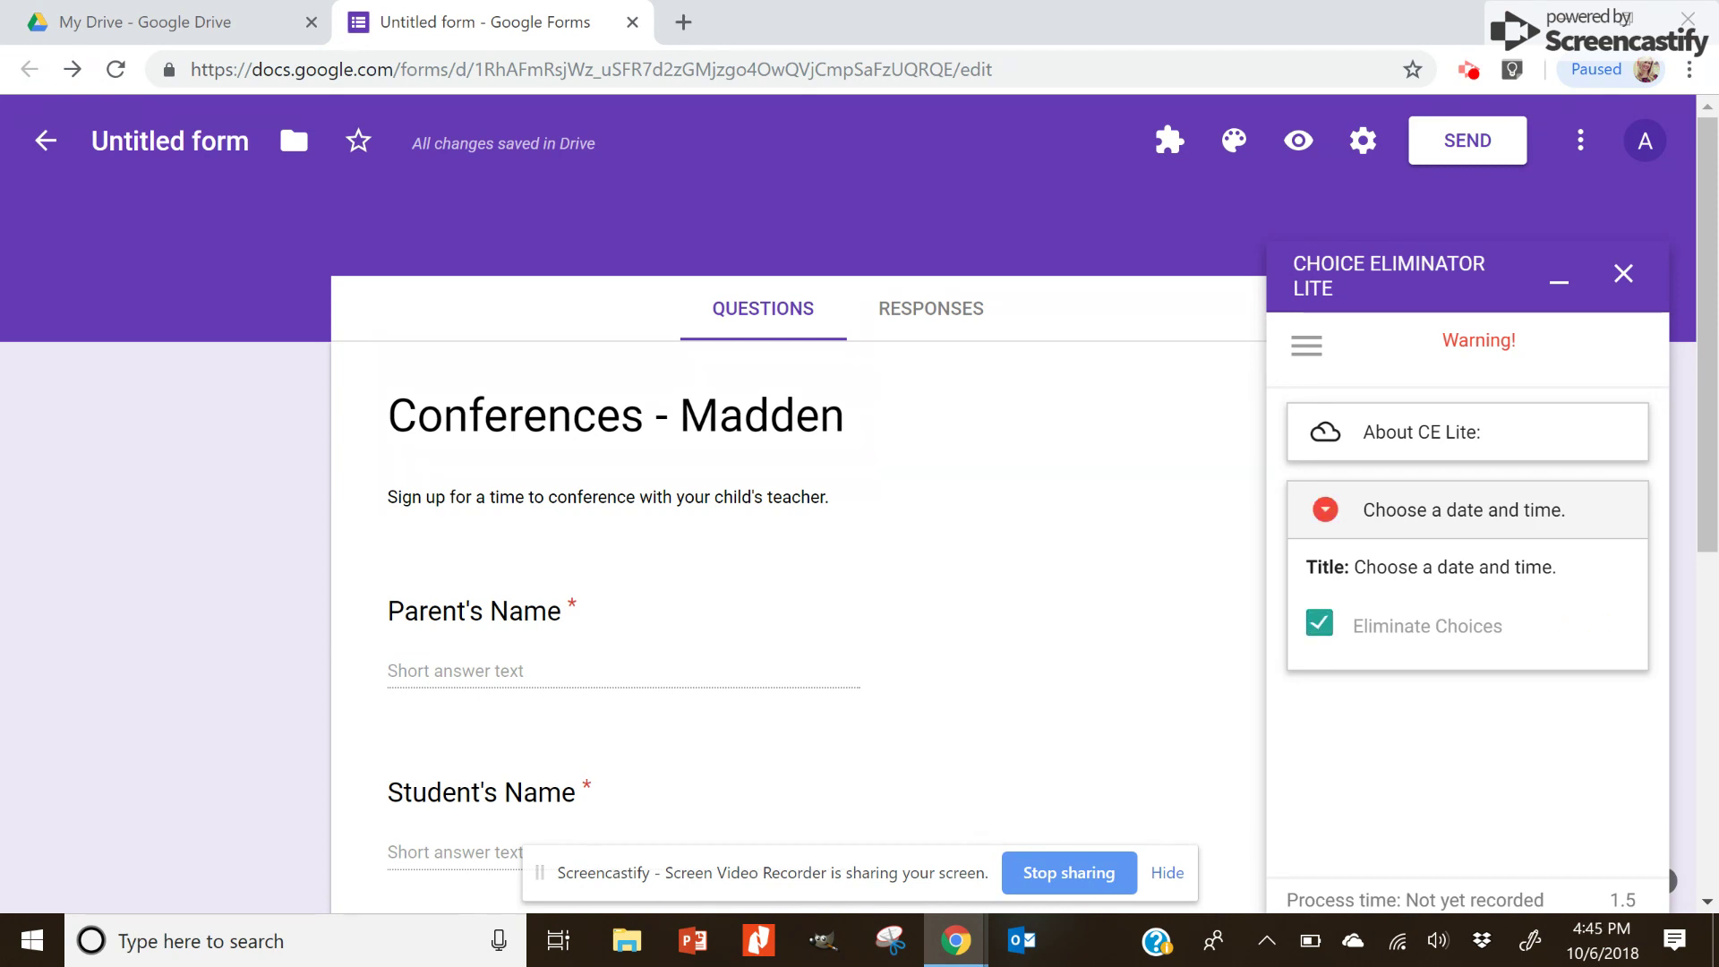
left_click(1623, 274)
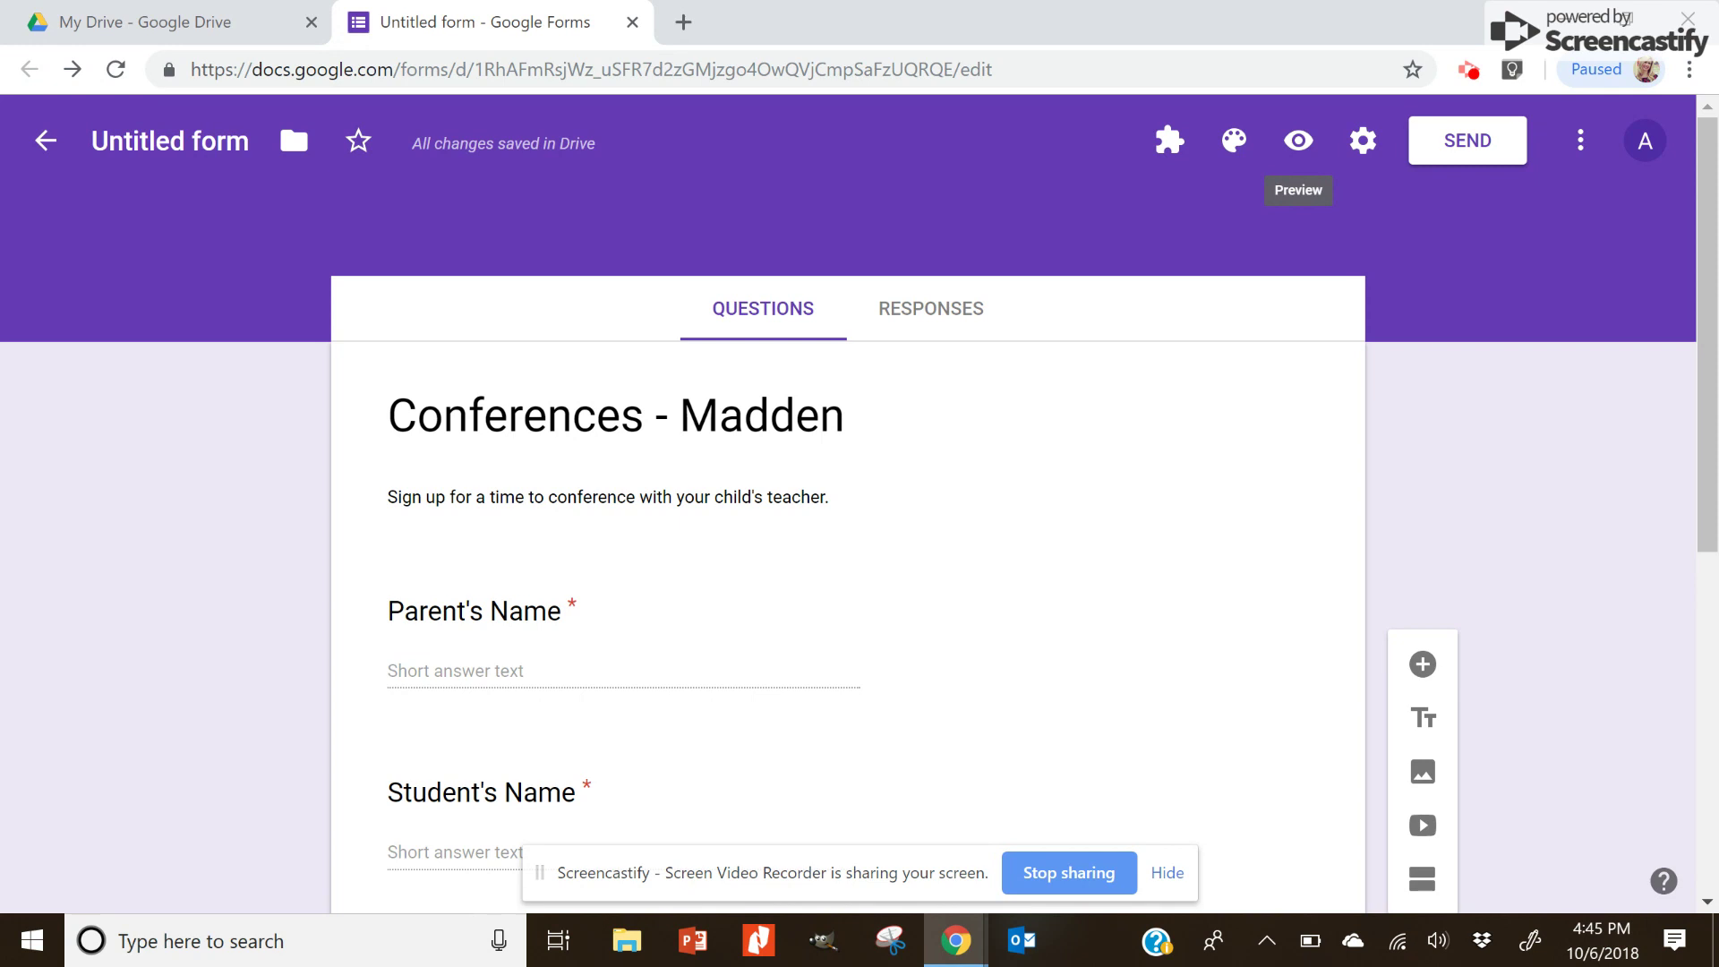
Step: Preview the finished form, look over its three questions and select its web address
left_click(1298, 141)
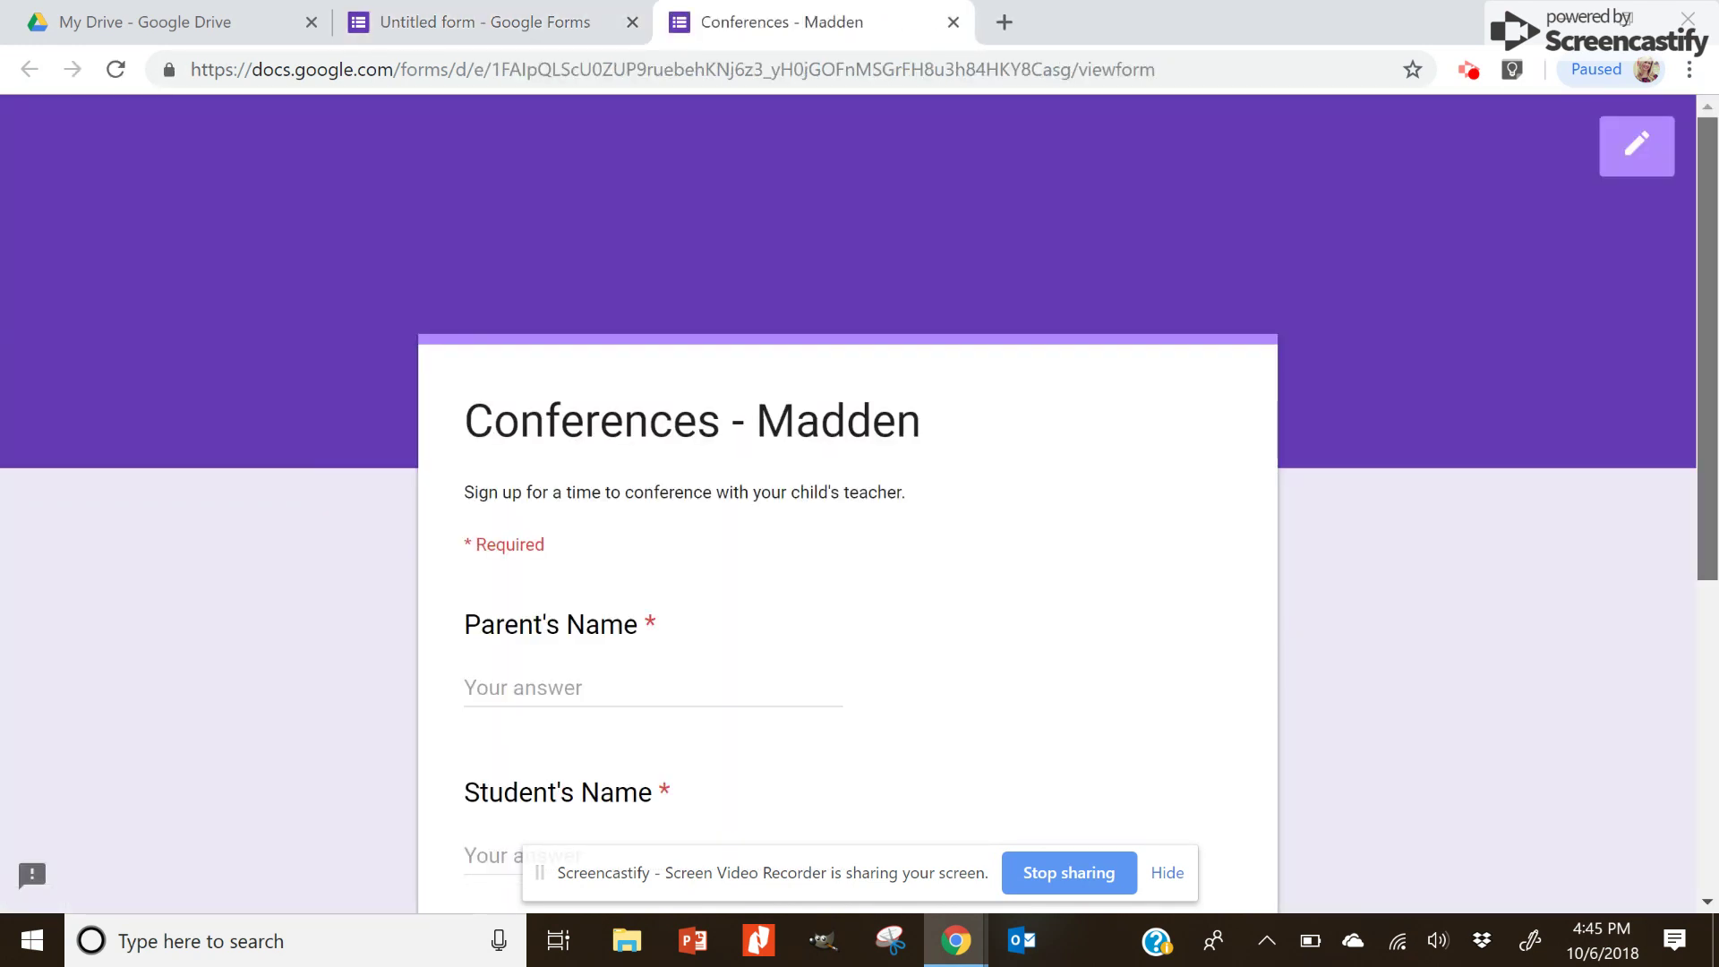
scroll(859, 501, "down", 3)
scroll(1707, 528, "down", 1)
scroll(1707, 528, "up", 1)
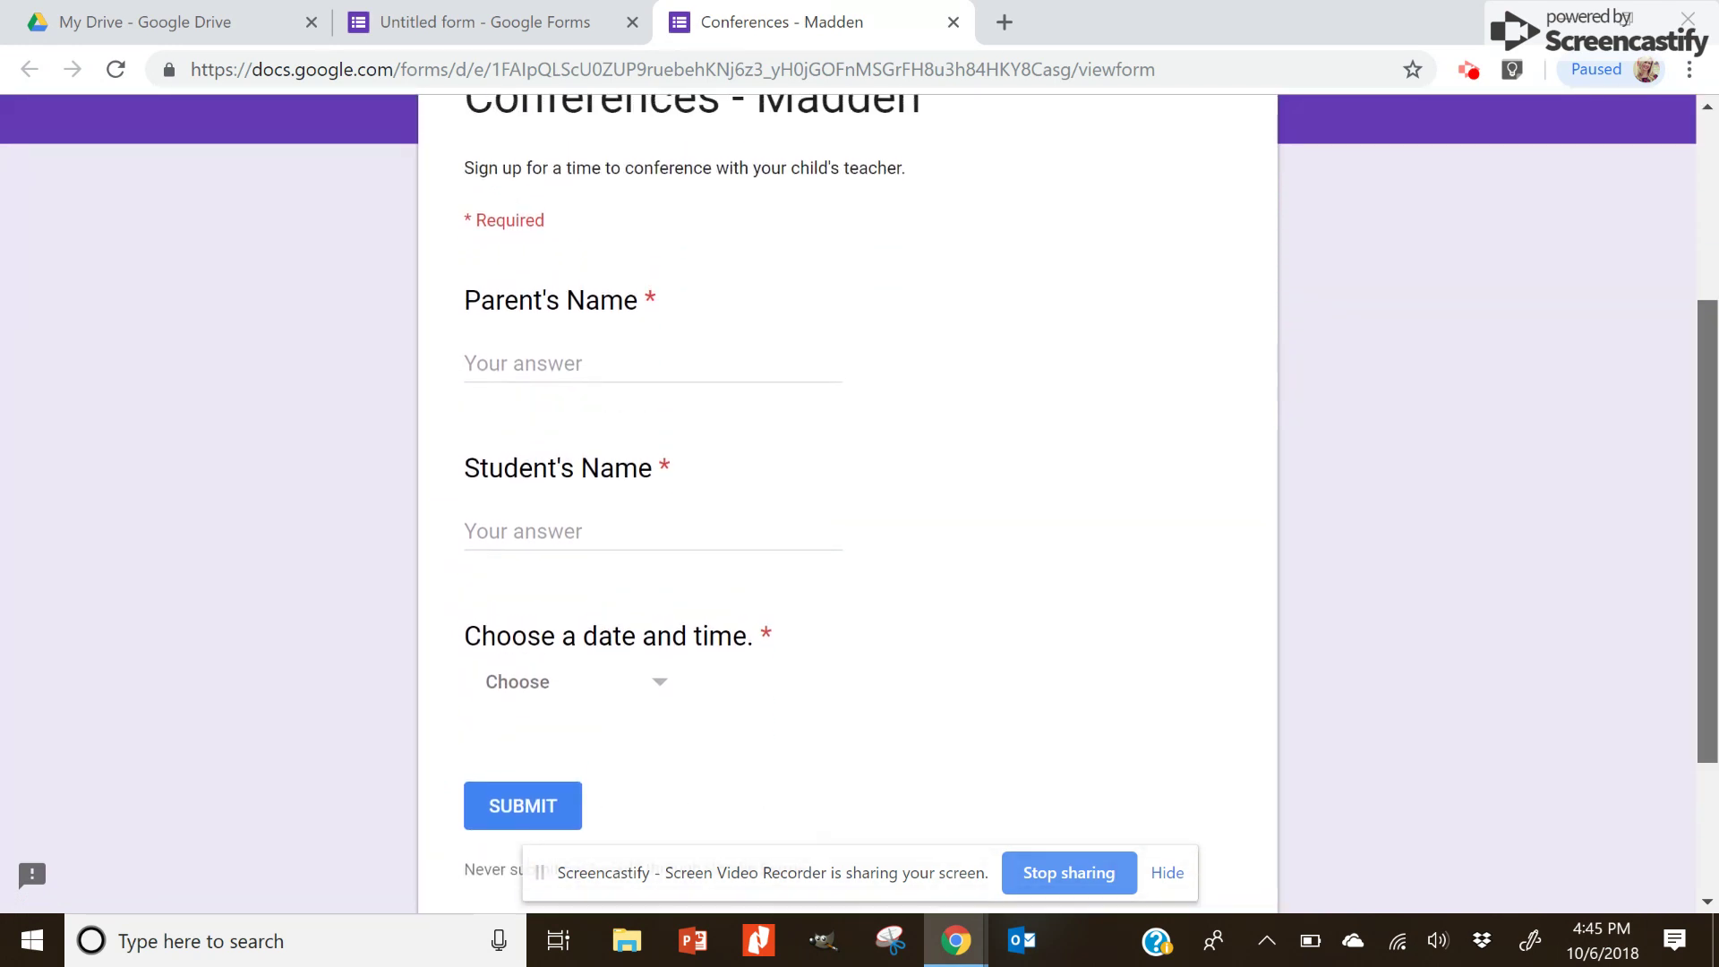
key("Tab")
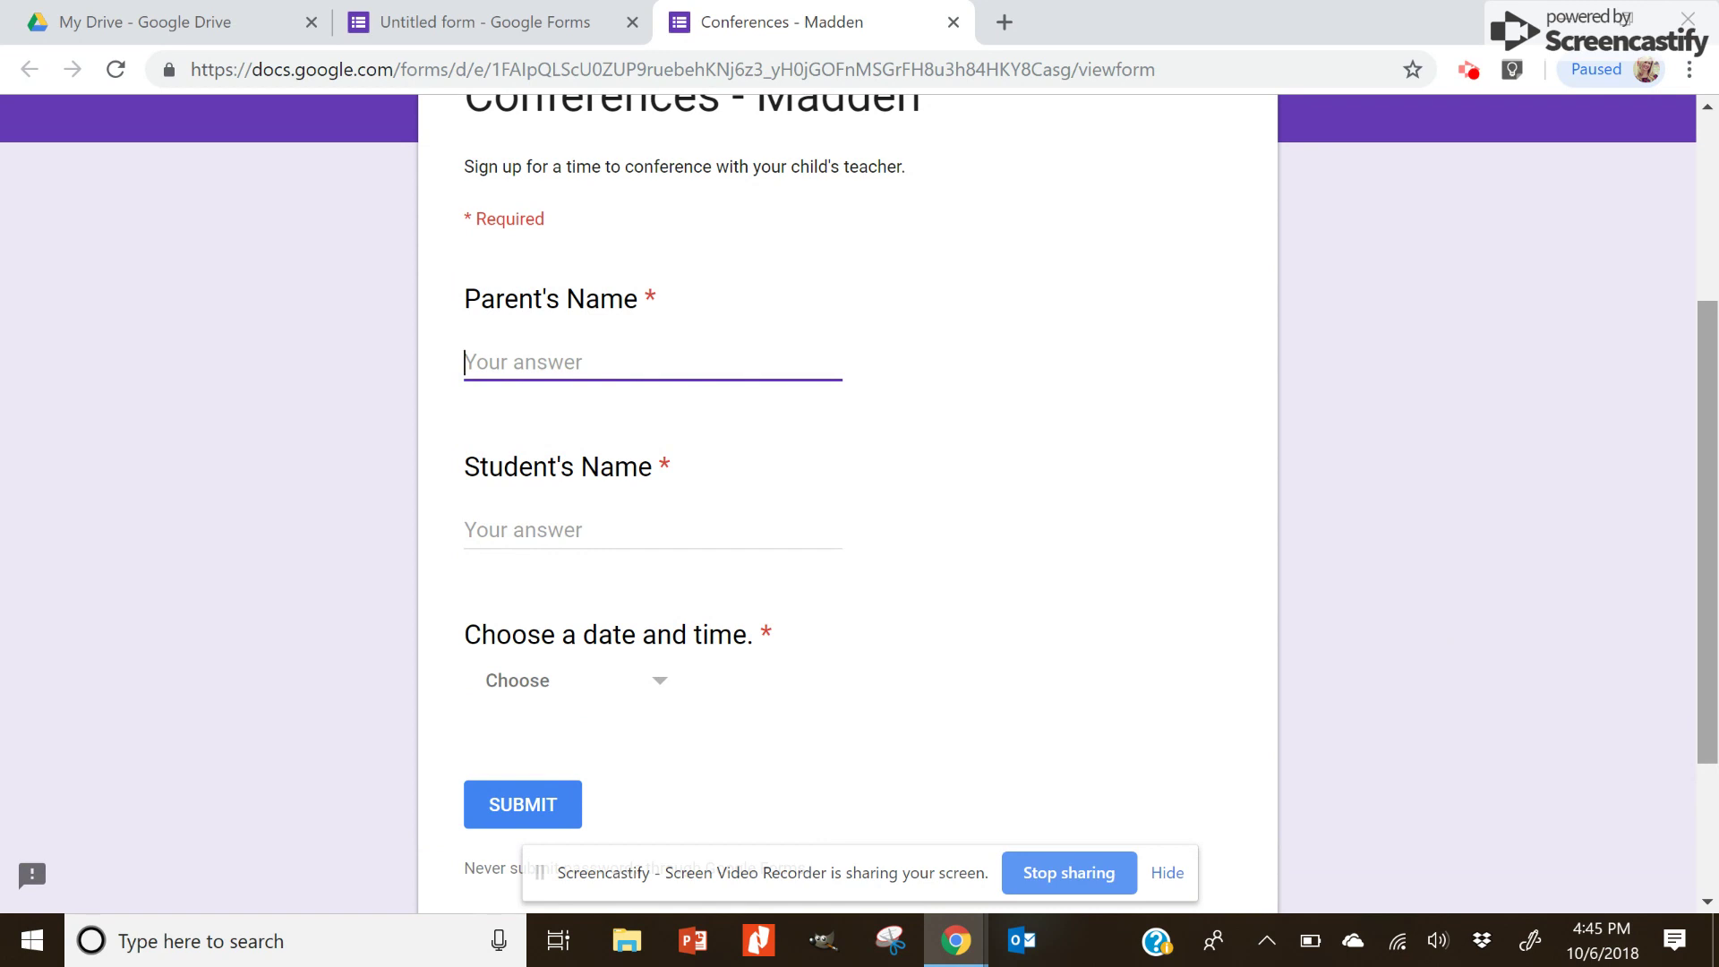
scroll(859, 505, "up", 3)
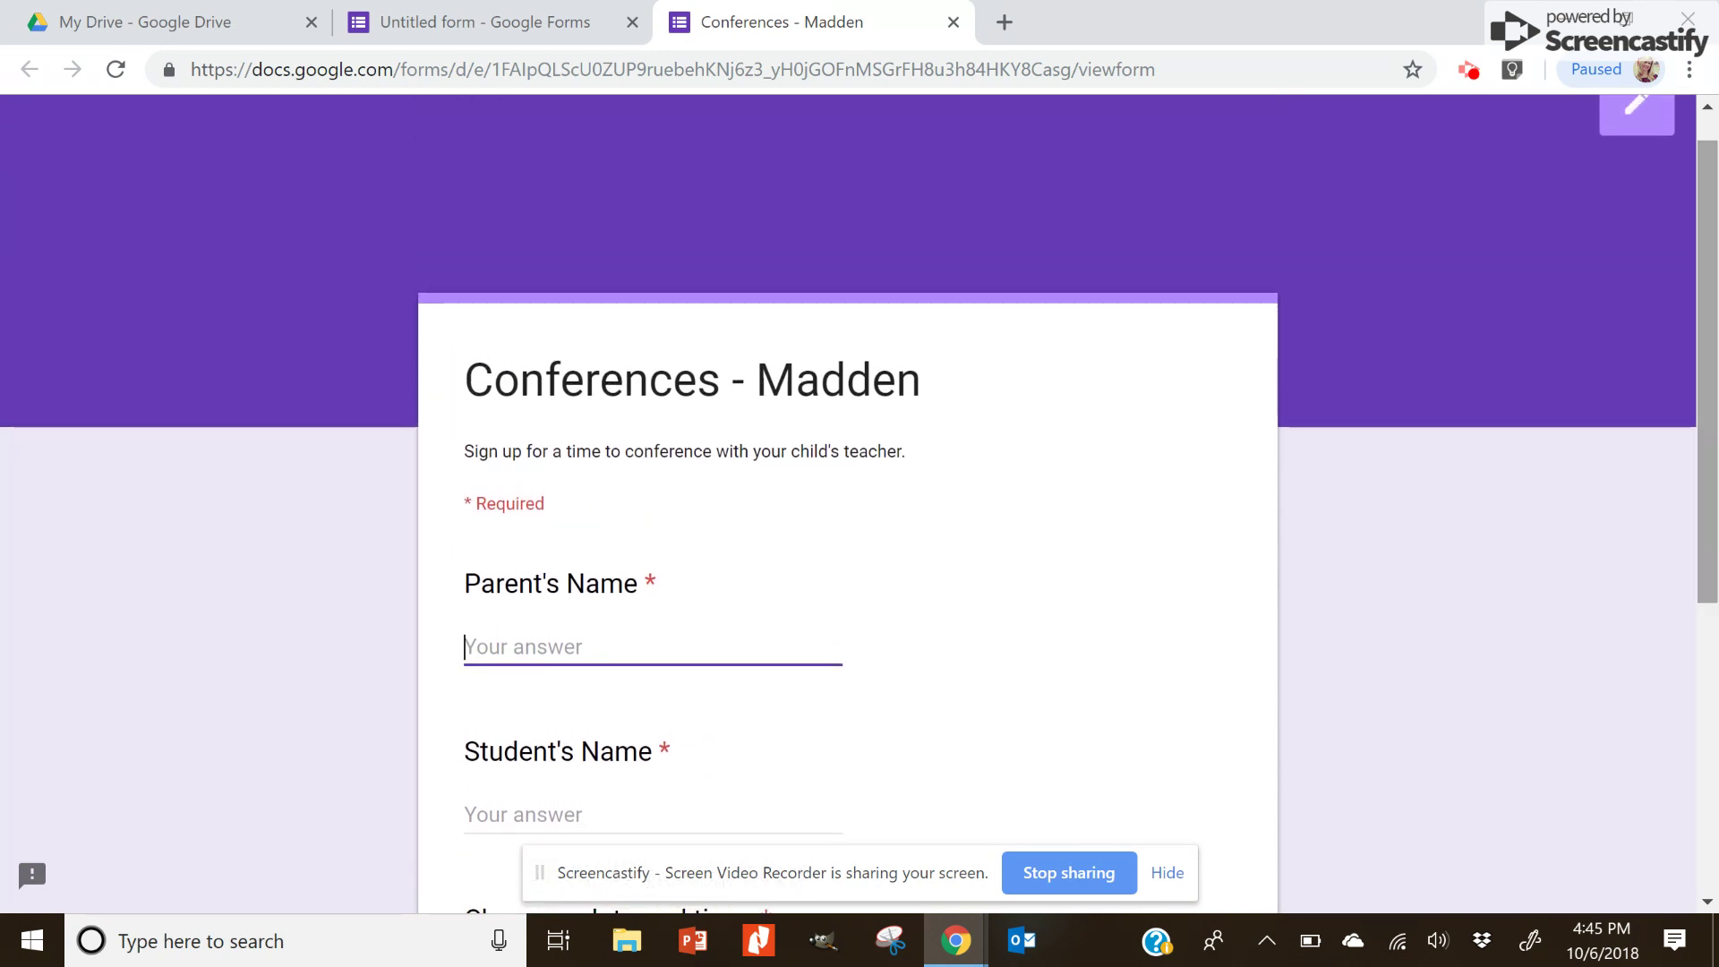
scroll(859, 505, "up", 1)
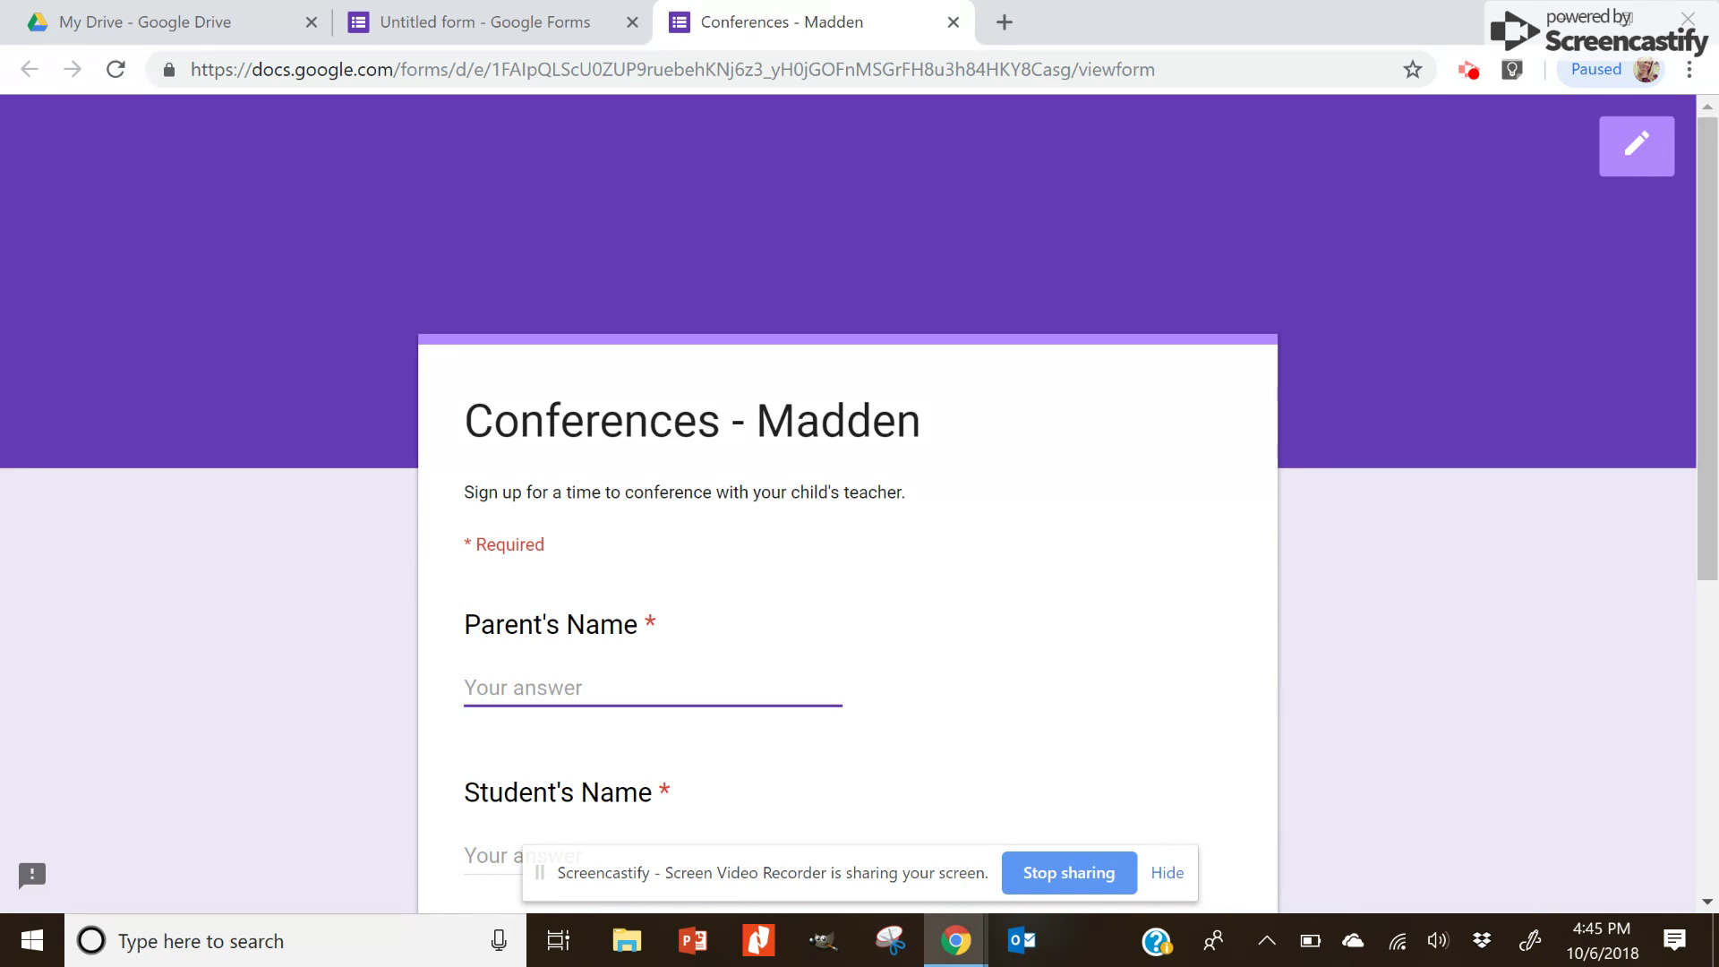
key("ctrl+l")
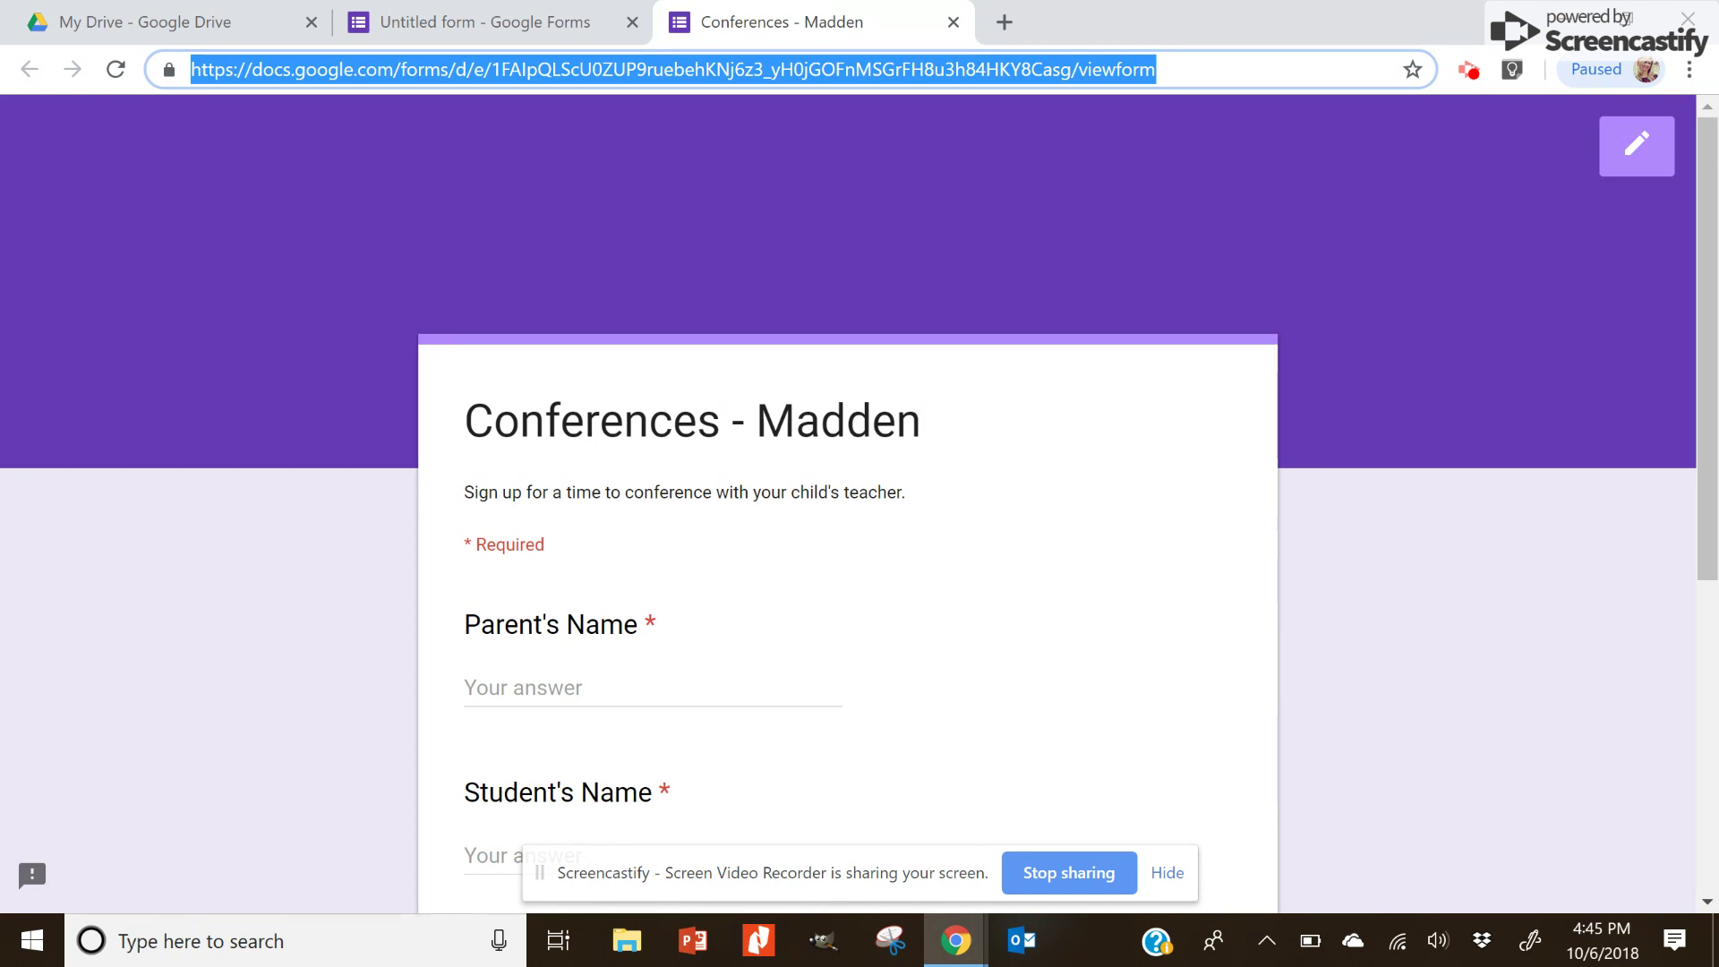
Step: Fill in the parent's first name and the student's first name in the previewed form
left_click_drag(1706, 403, 1707, 511)
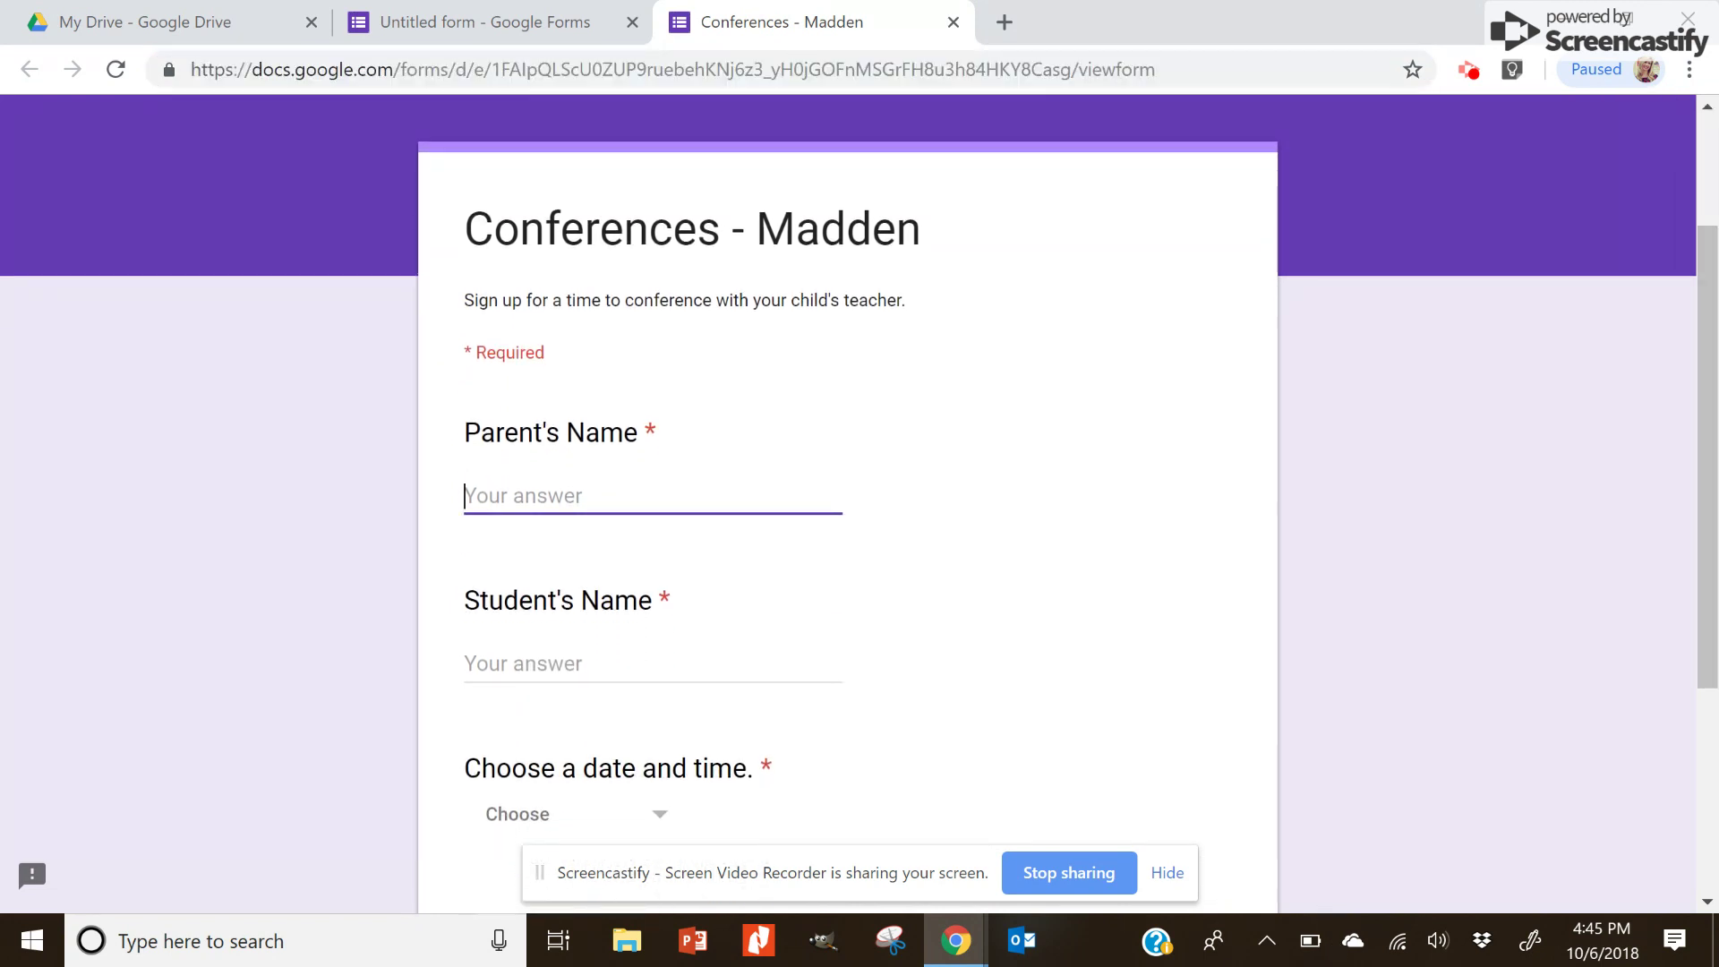
type("Amanda")
key("Tab")
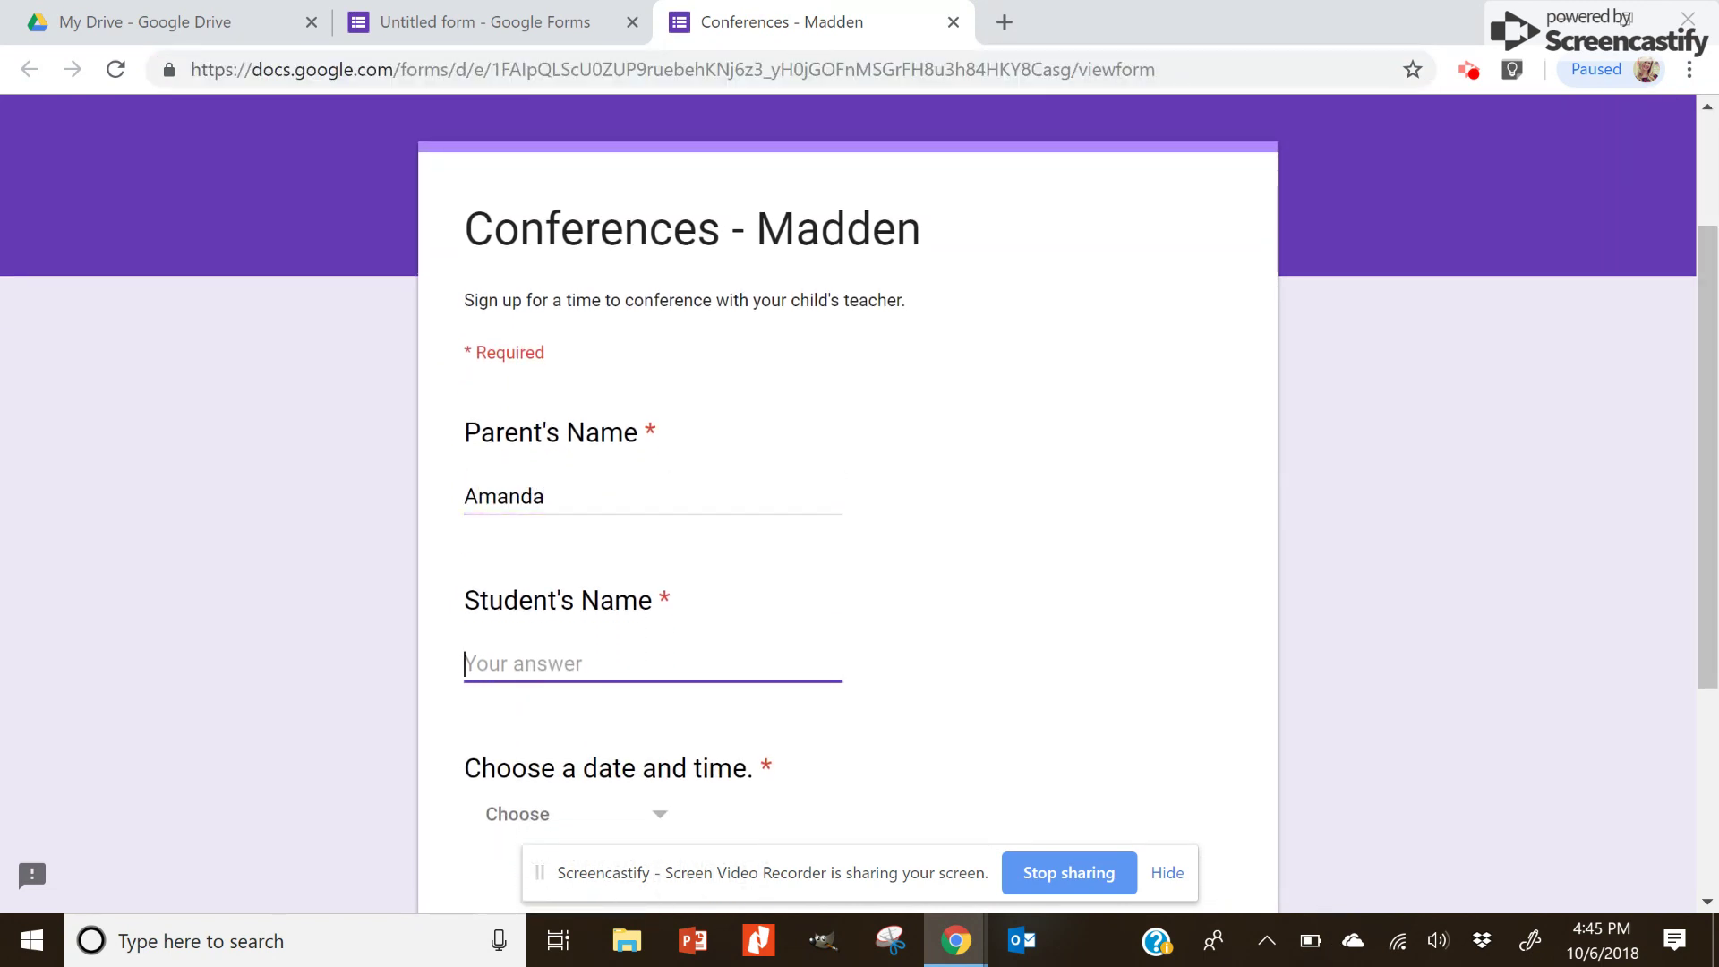
type("Chloe")
key("Tab")
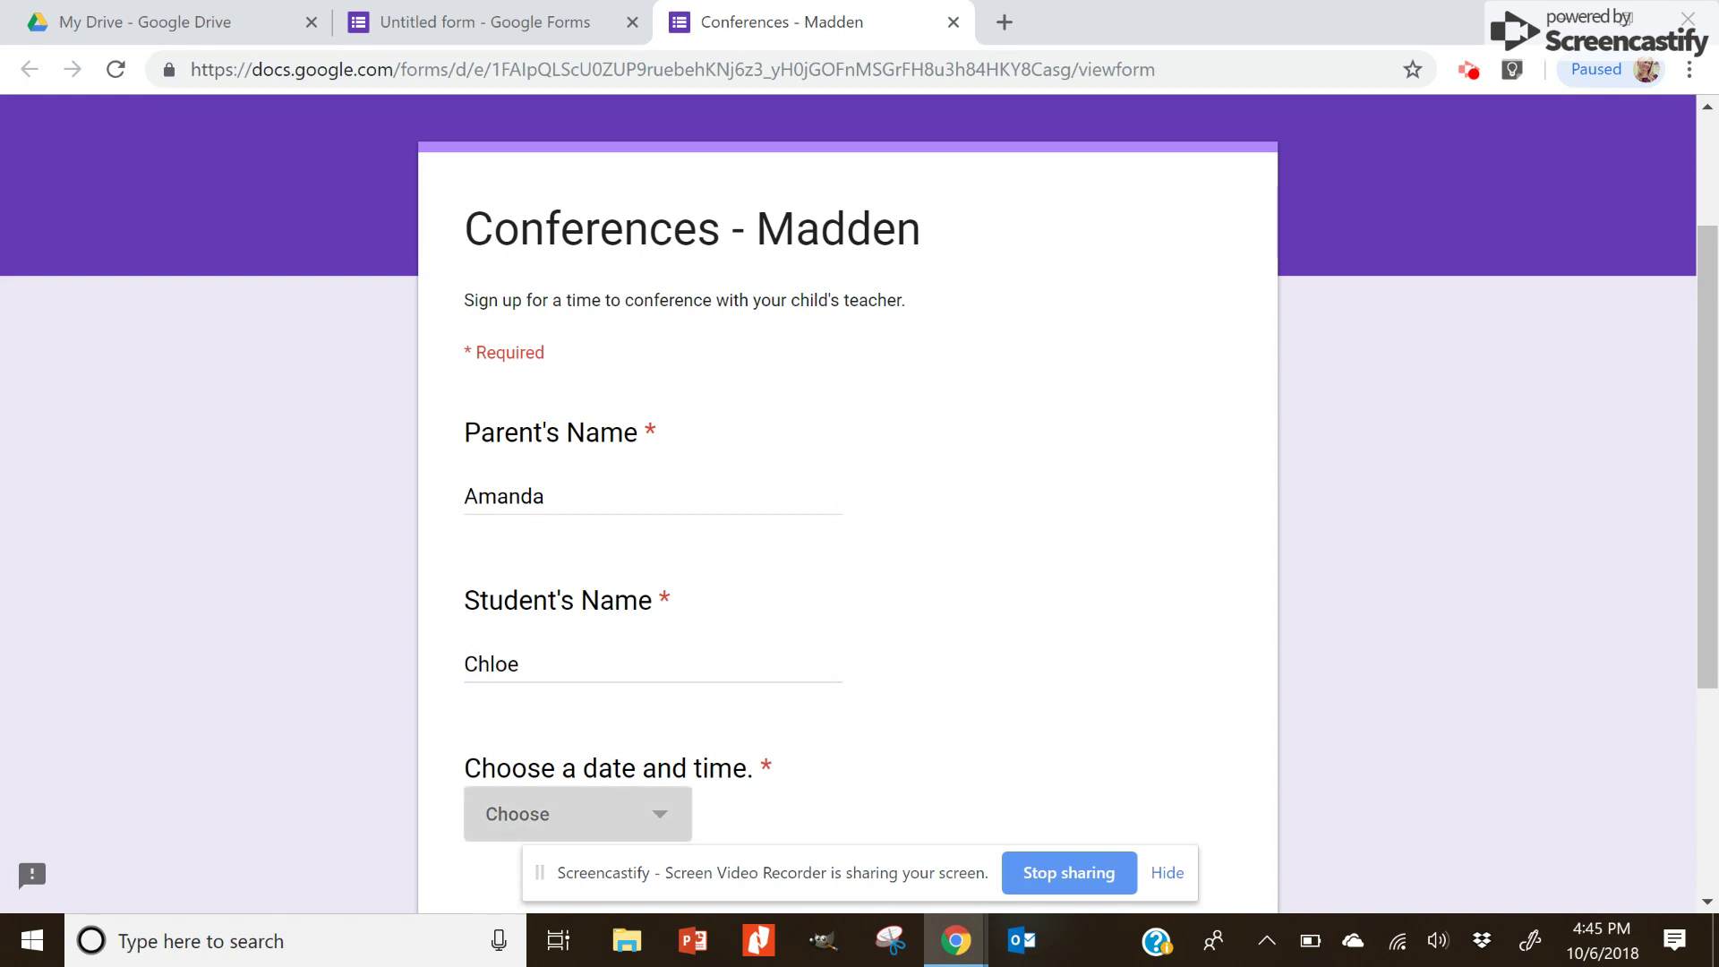
Step: Choose "Oct. 4 (3:00-3:20)" as the date and time and submit the test response
scroll(847, 501, "down", 3)
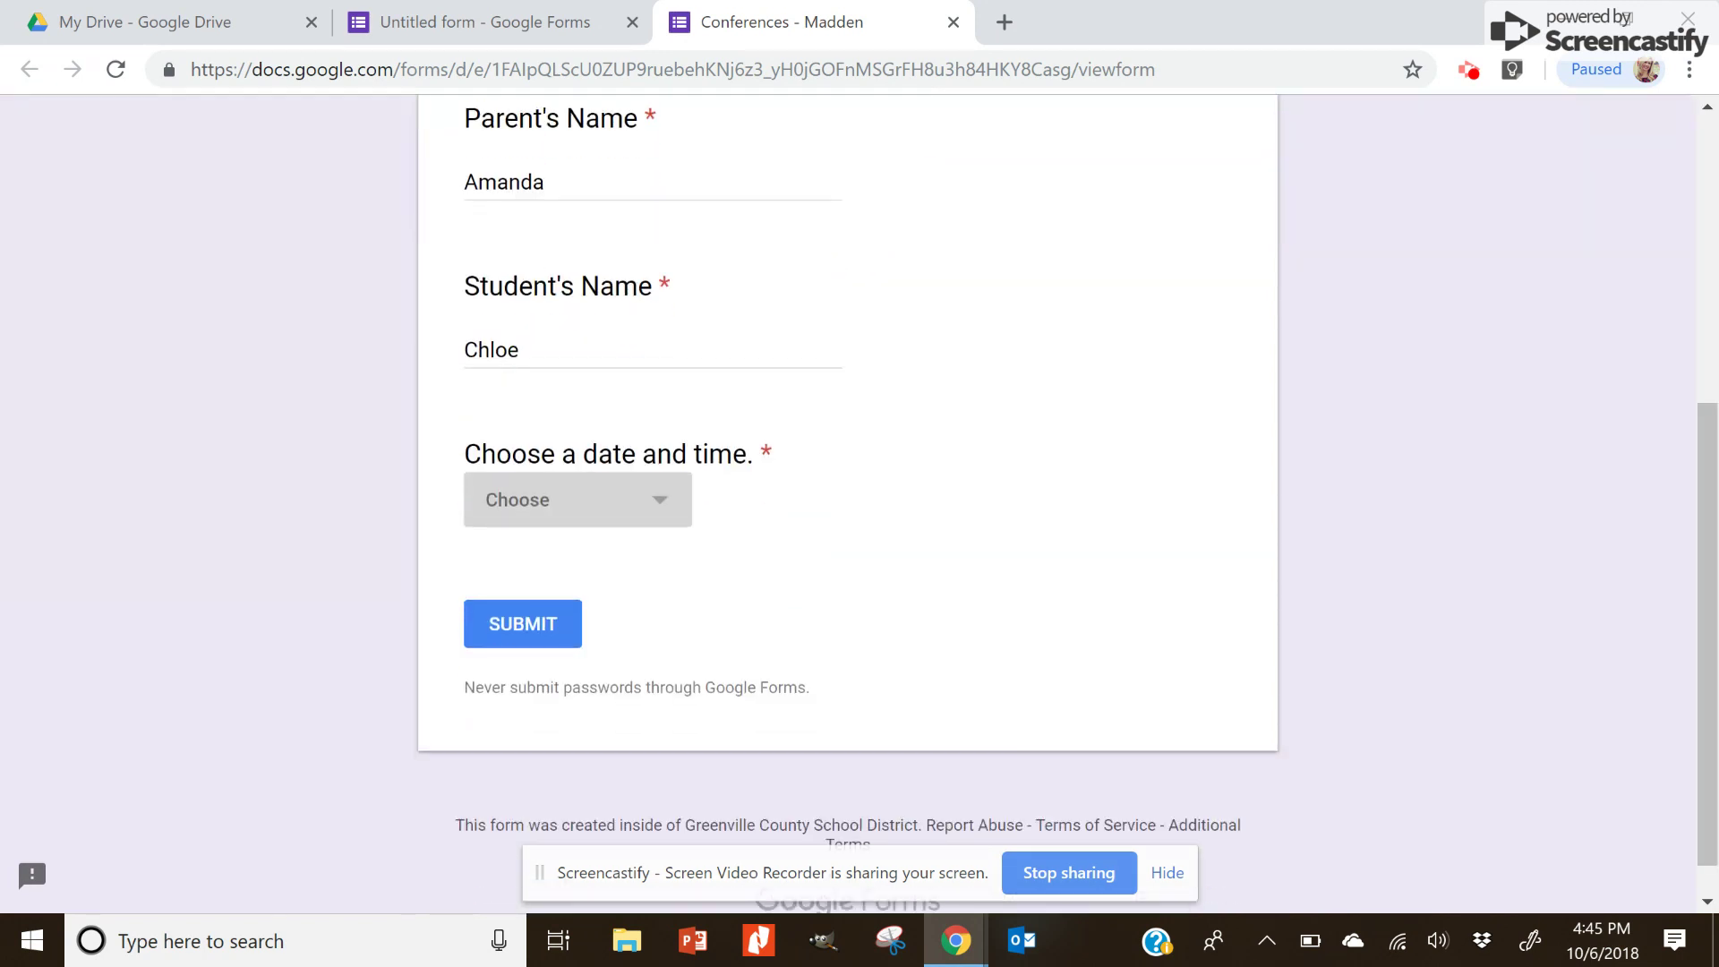
key("Return")
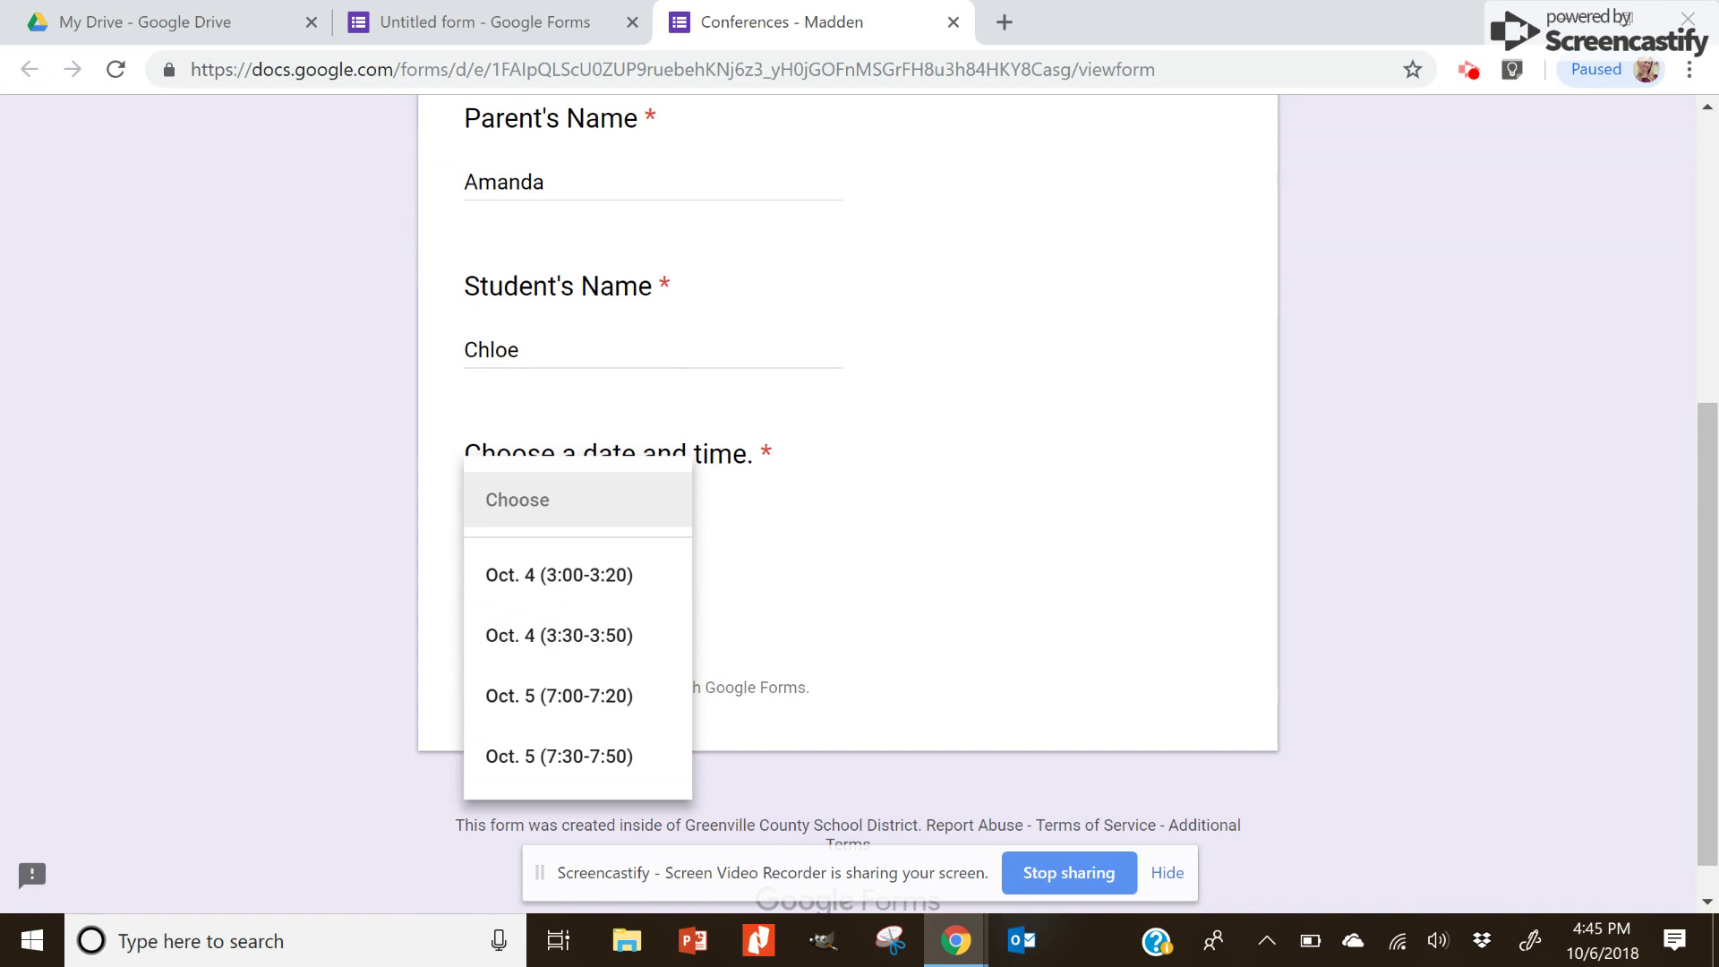
key("Down")
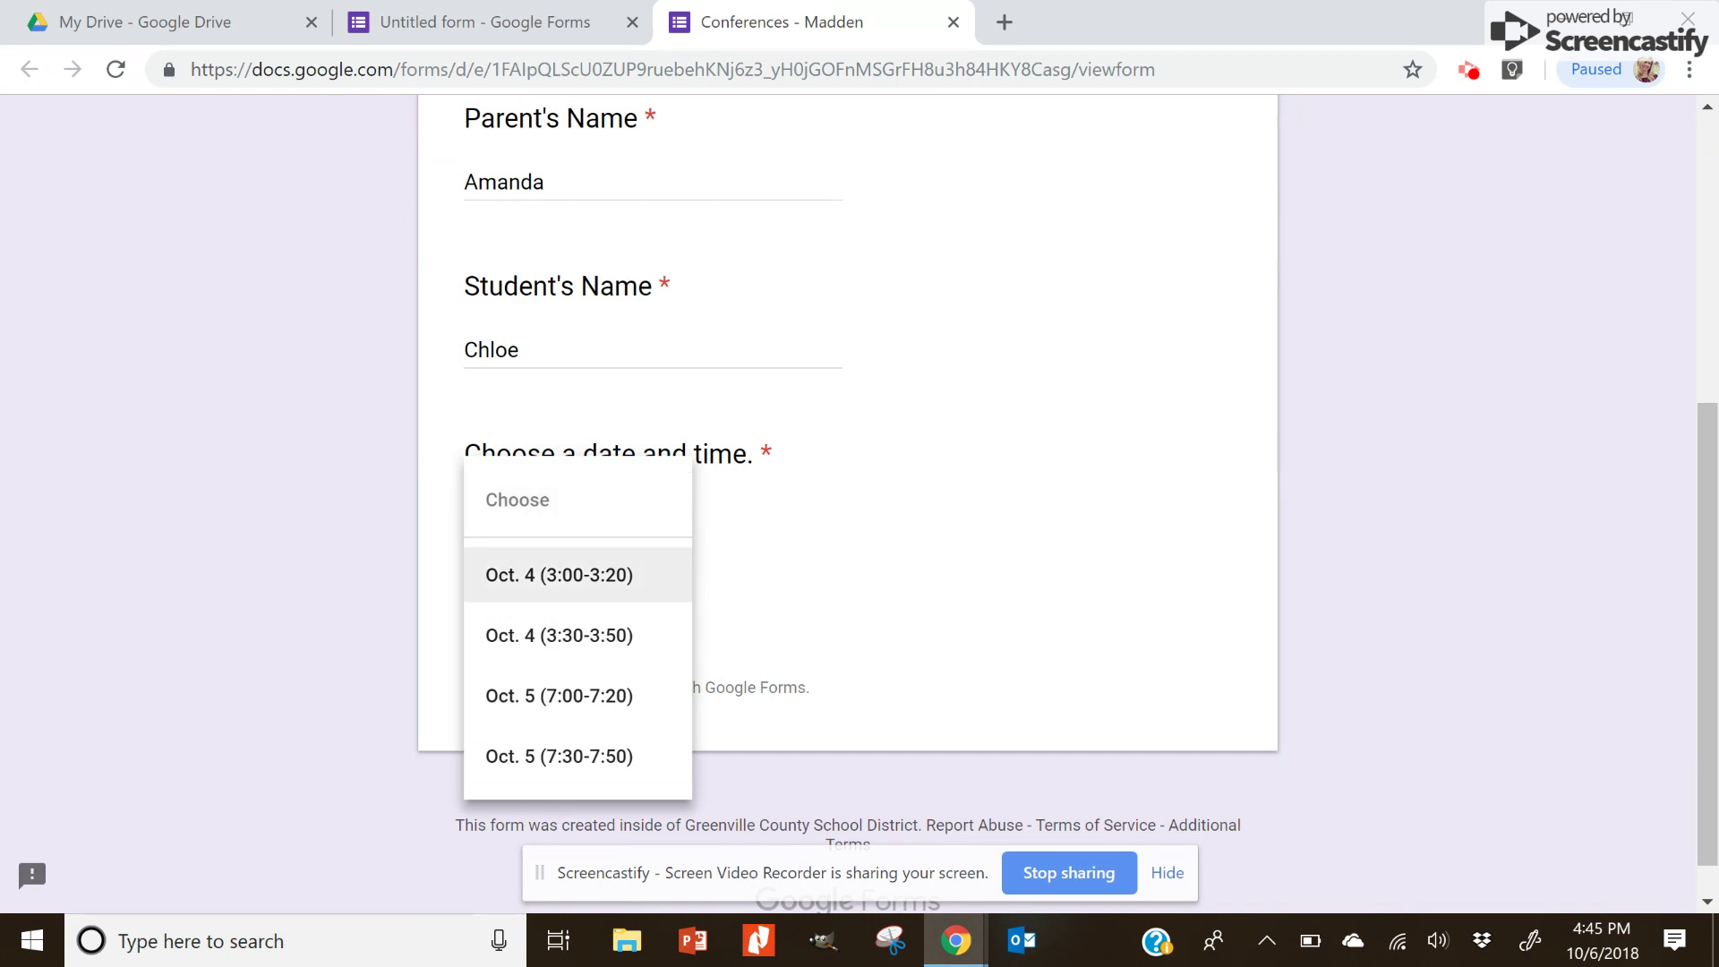
key("Return")
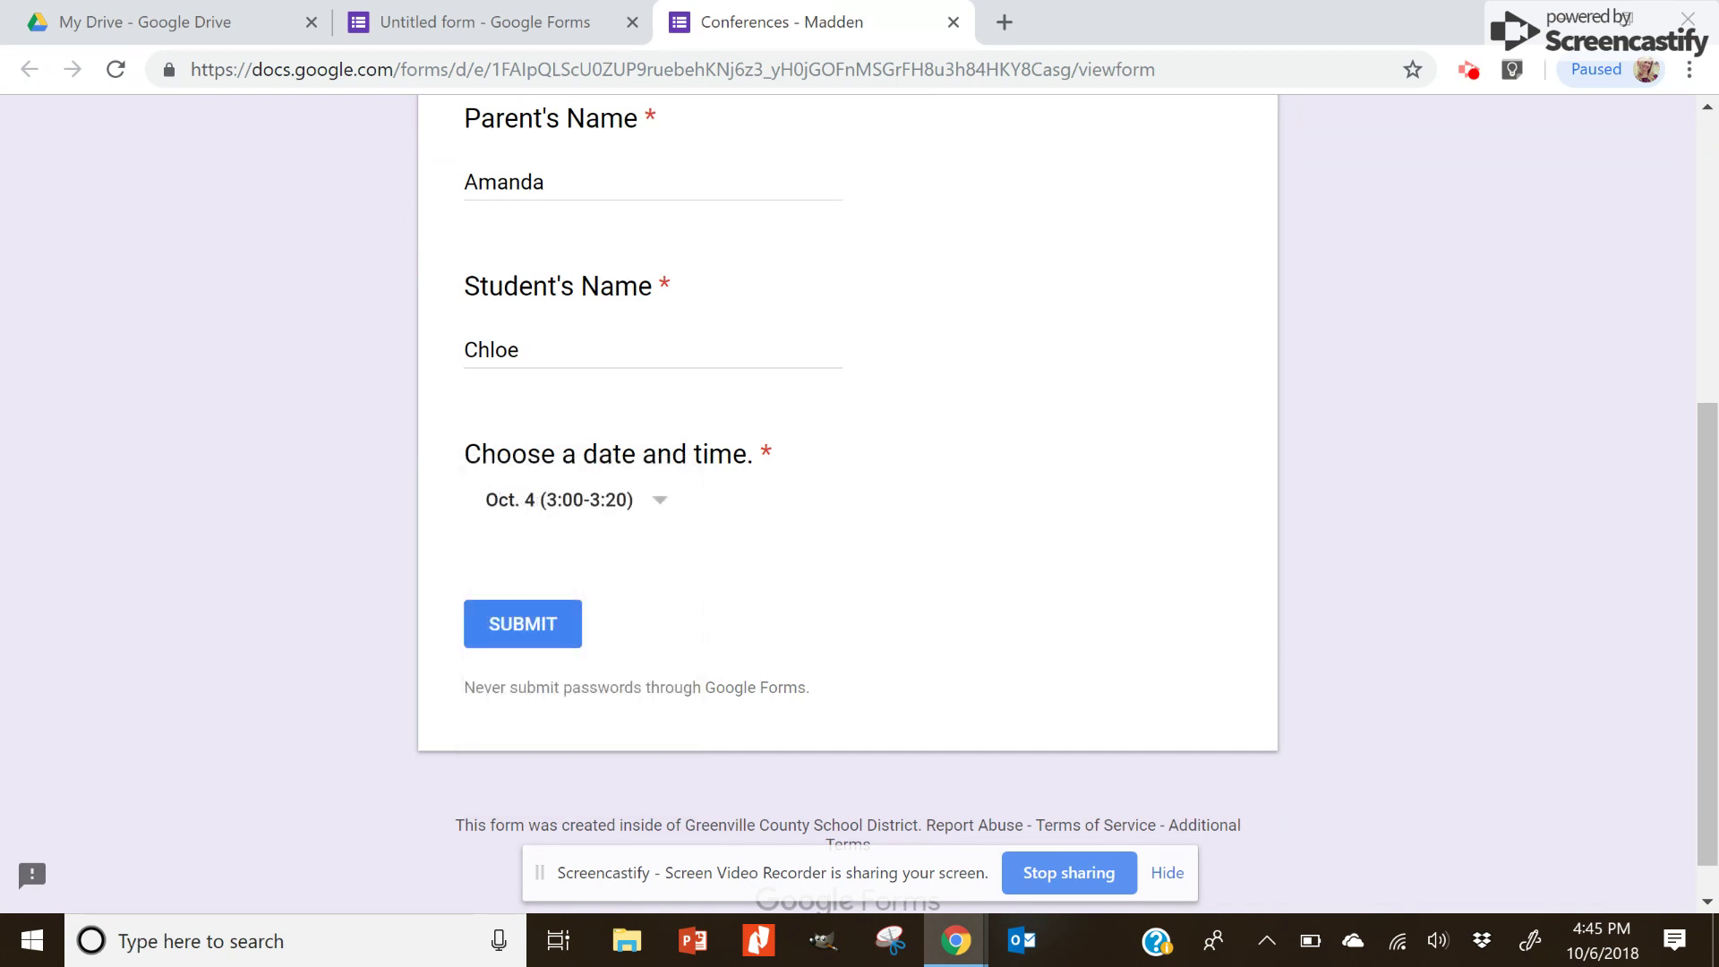
left_click(543, 624)
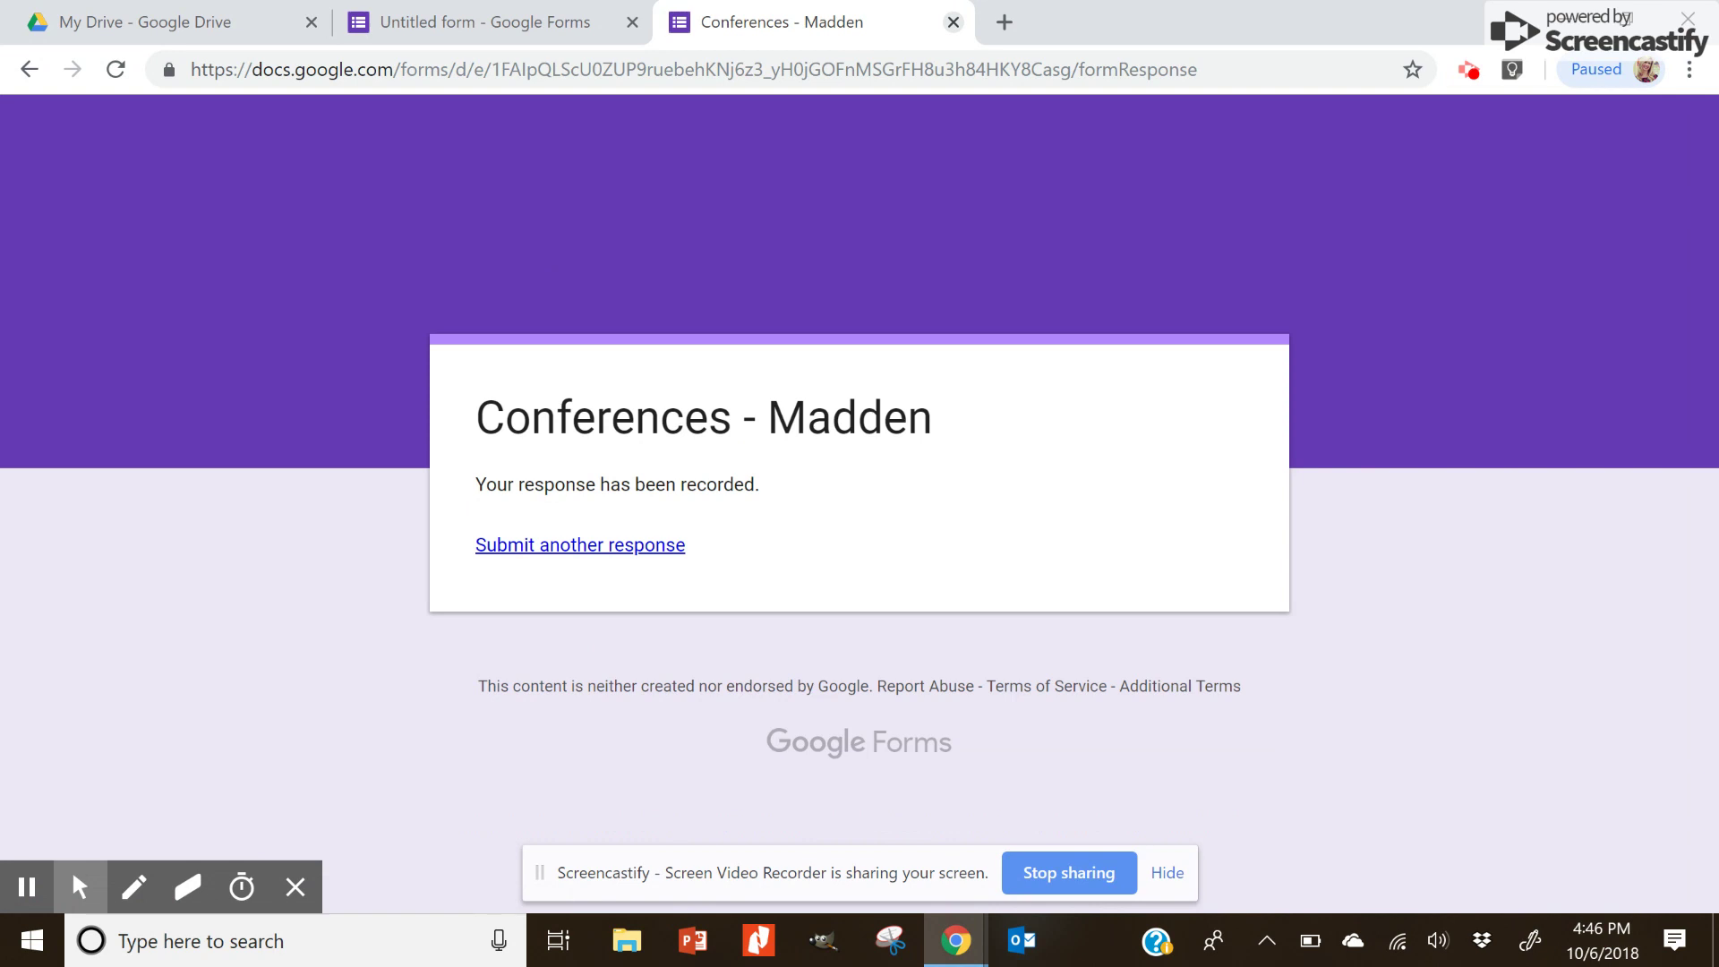
Step: Close the form preview and editor, and reopen "Untitled form" from My Drive
left_click(953, 21)
key("ctrl+w")
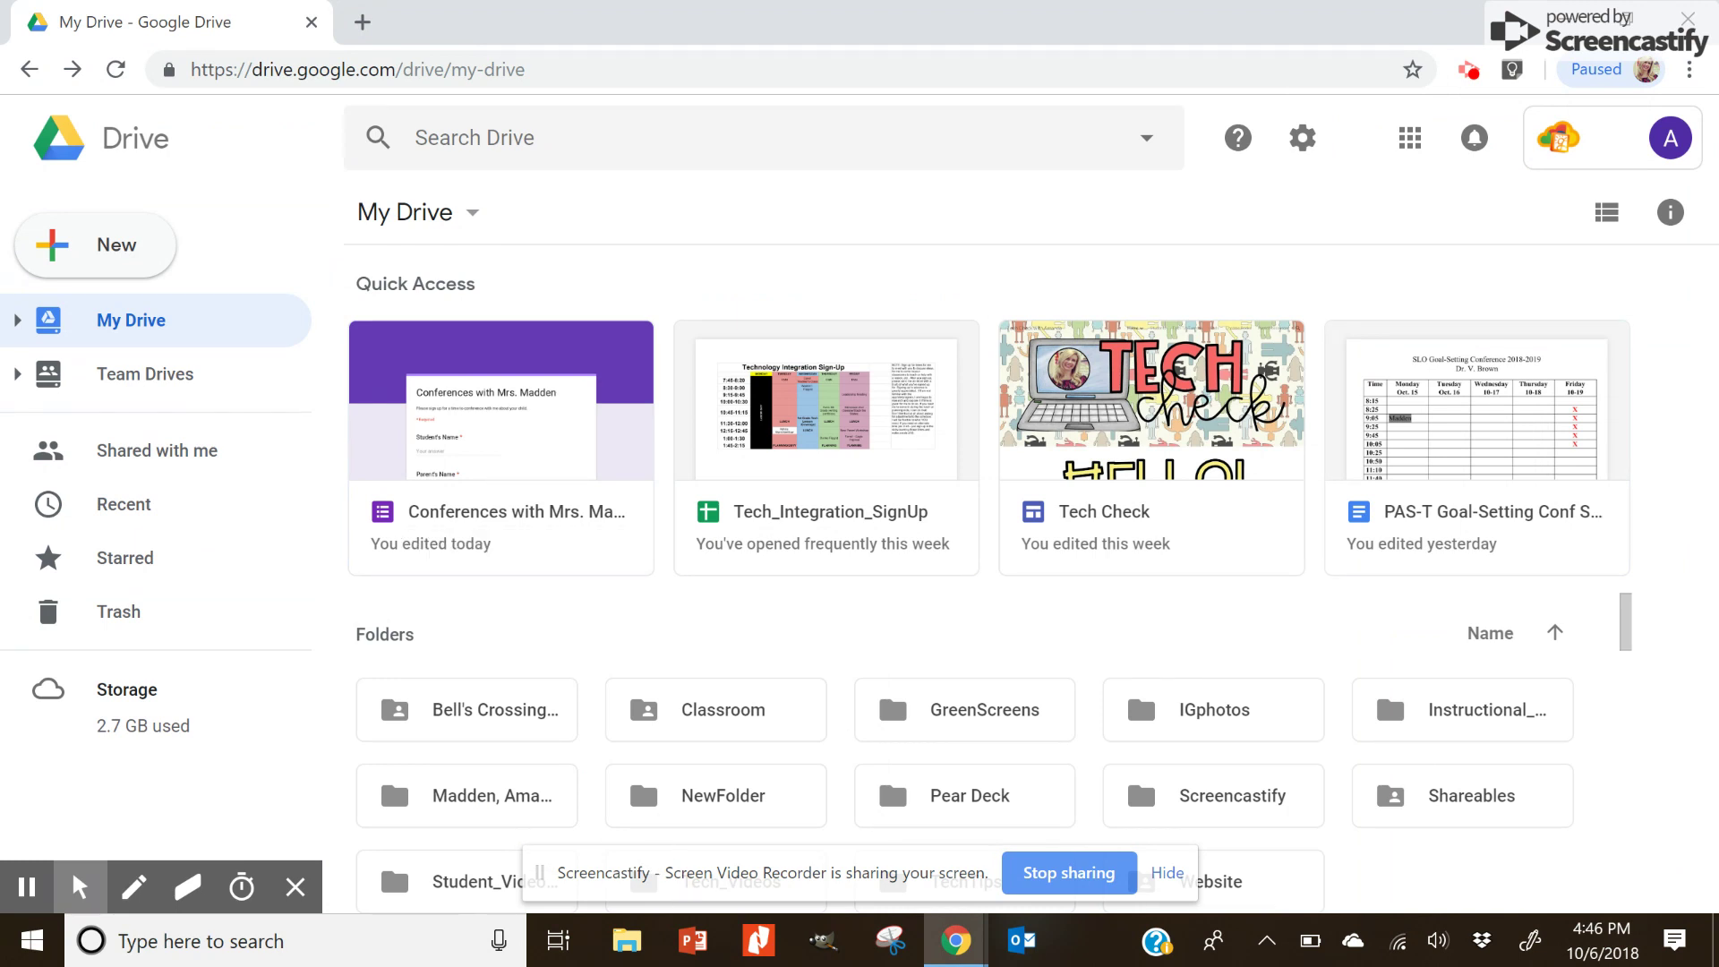
left_click_drag(1626, 616, 1627, 729)
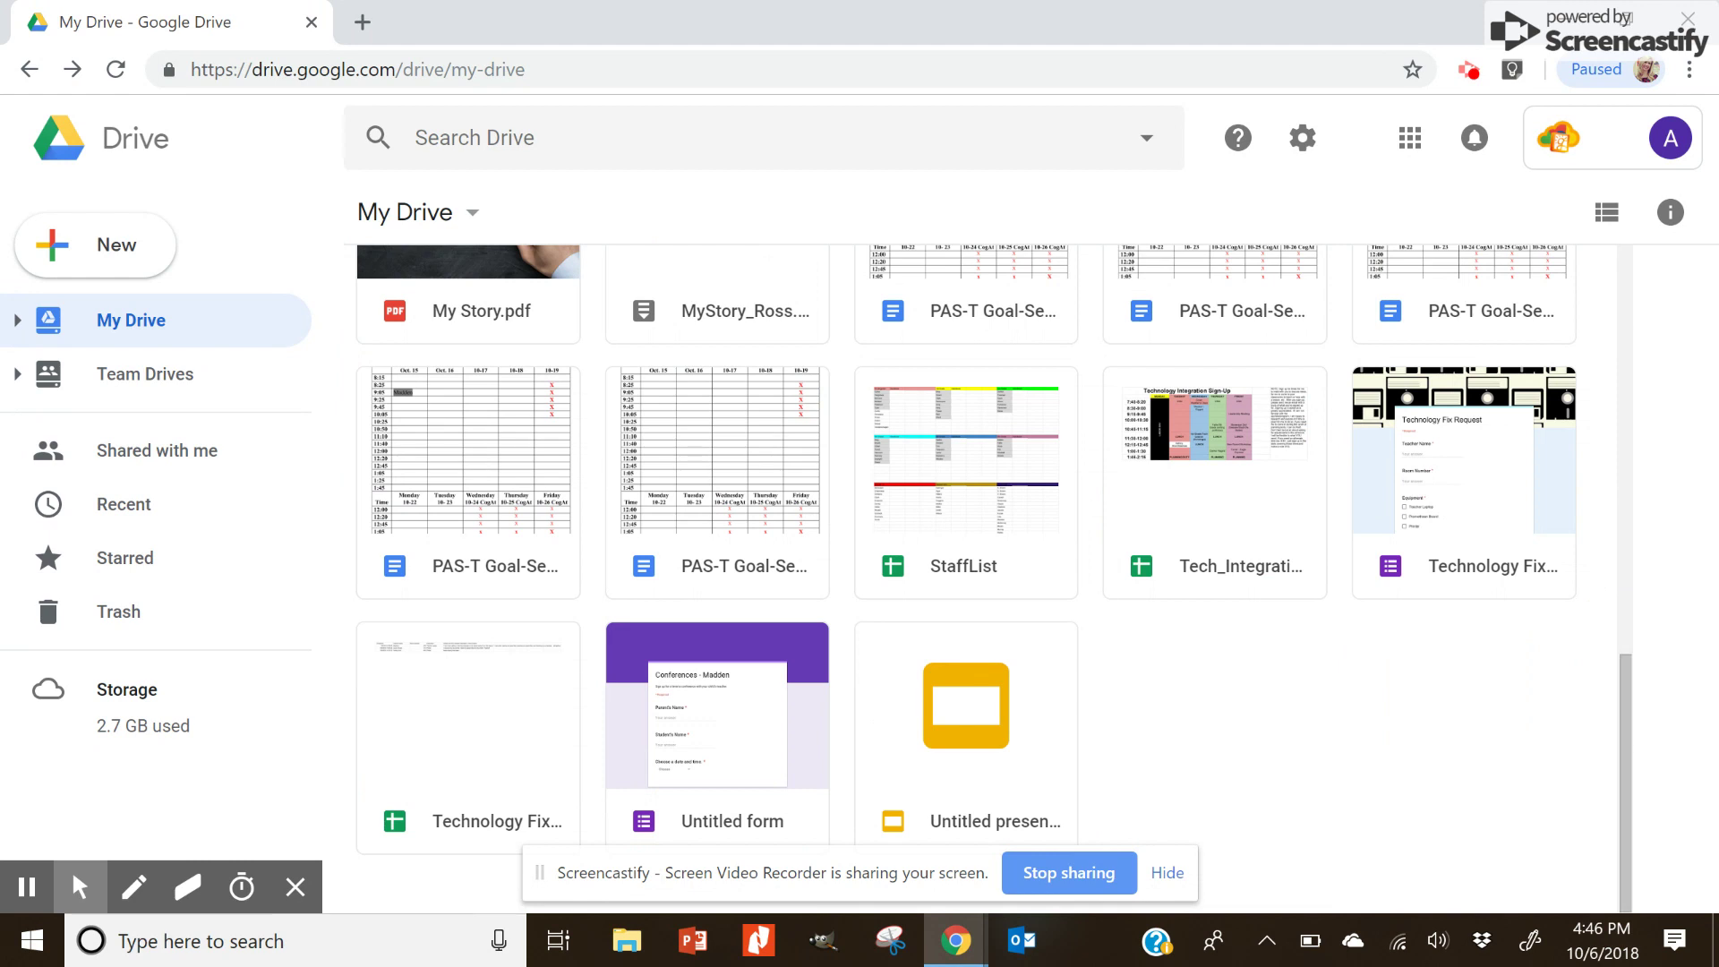
double_click(717, 717)
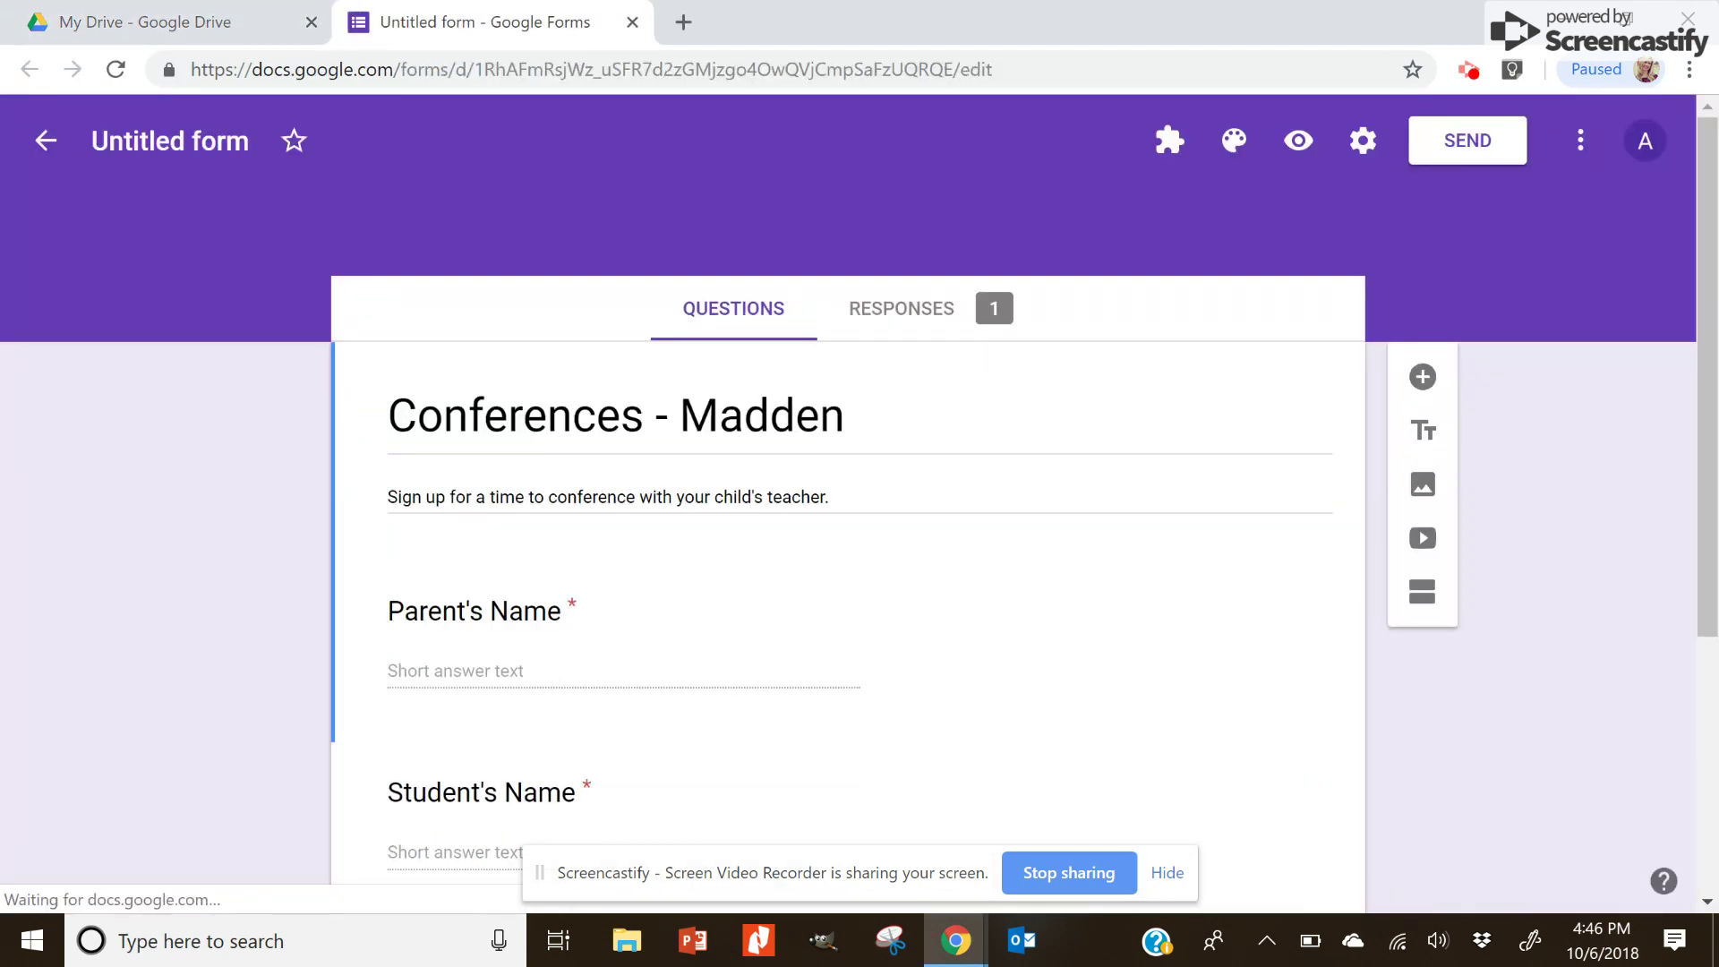
Step: Examine the form's response summary for the parent, student and date and time questions
scroll(848, 501, "down", 2)
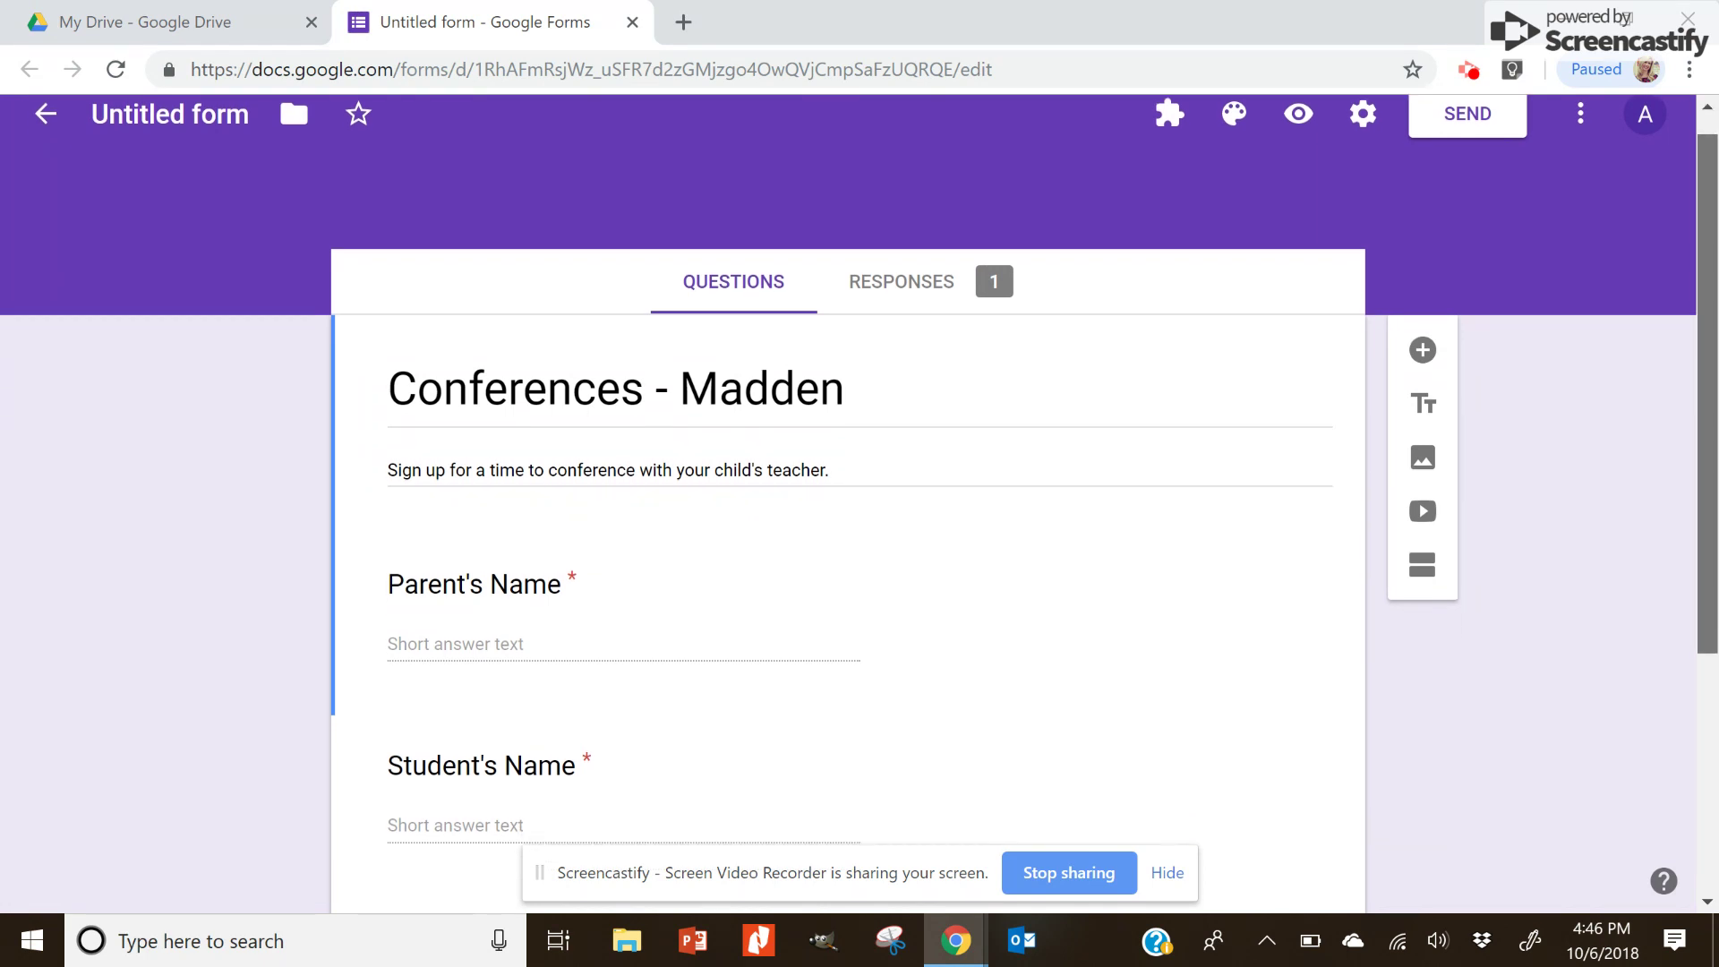
left_click(902, 177)
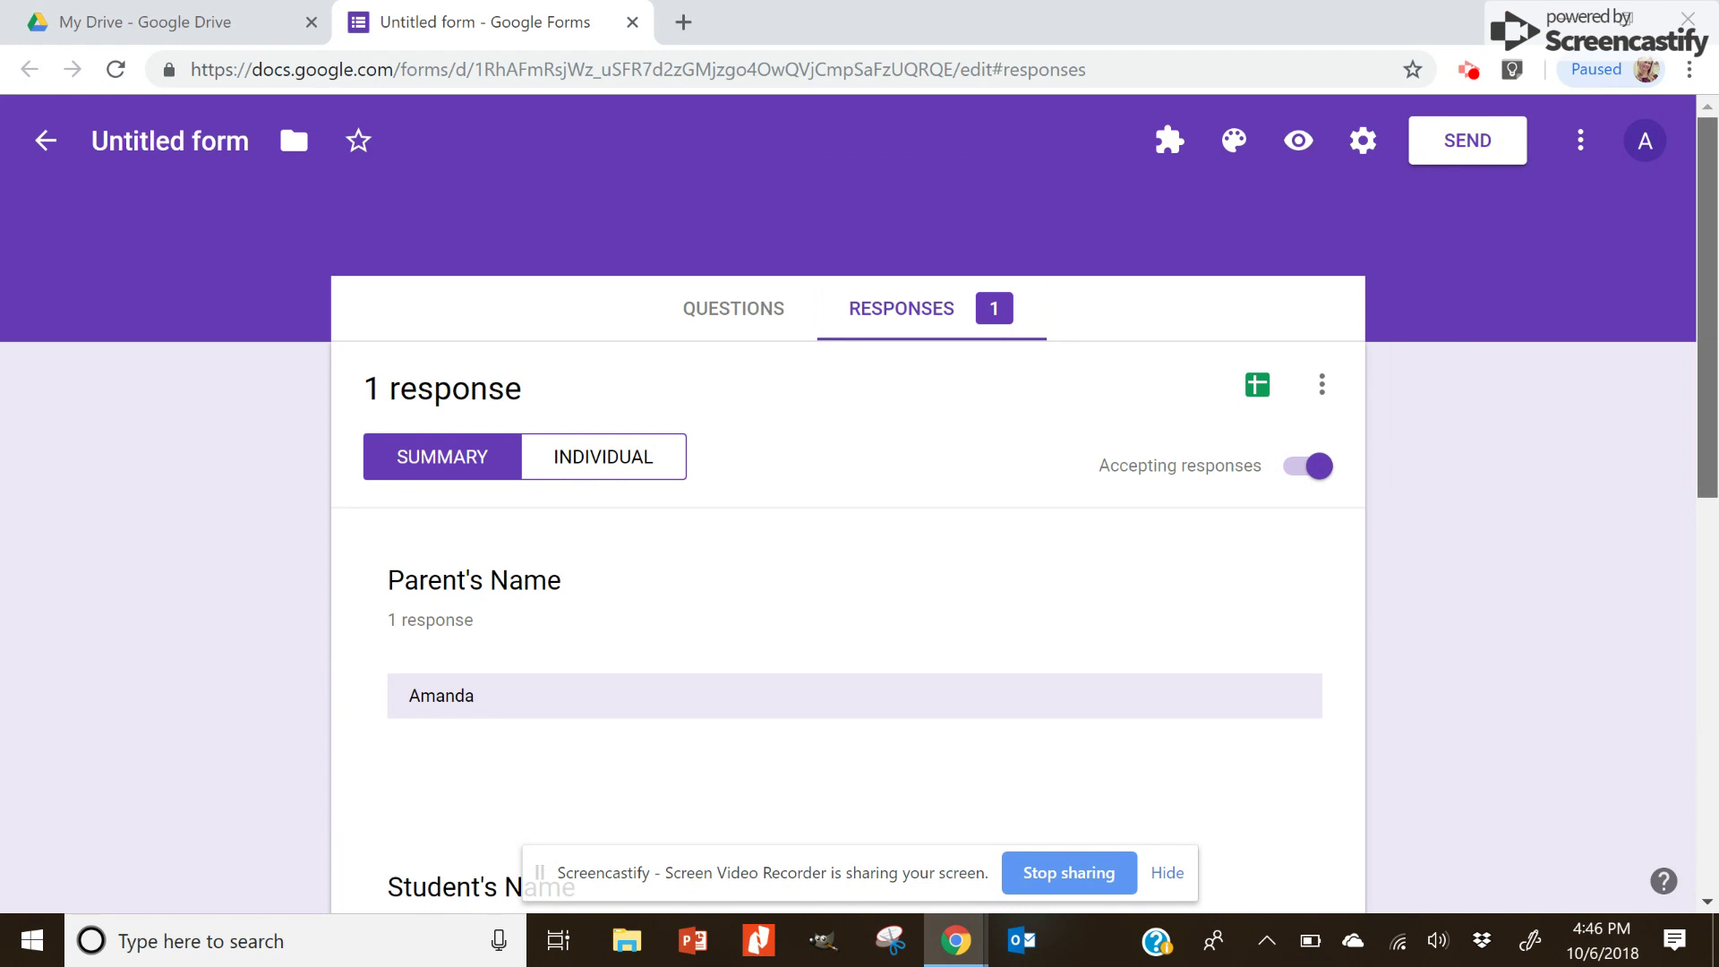
scroll(848, 502, "down", 4)
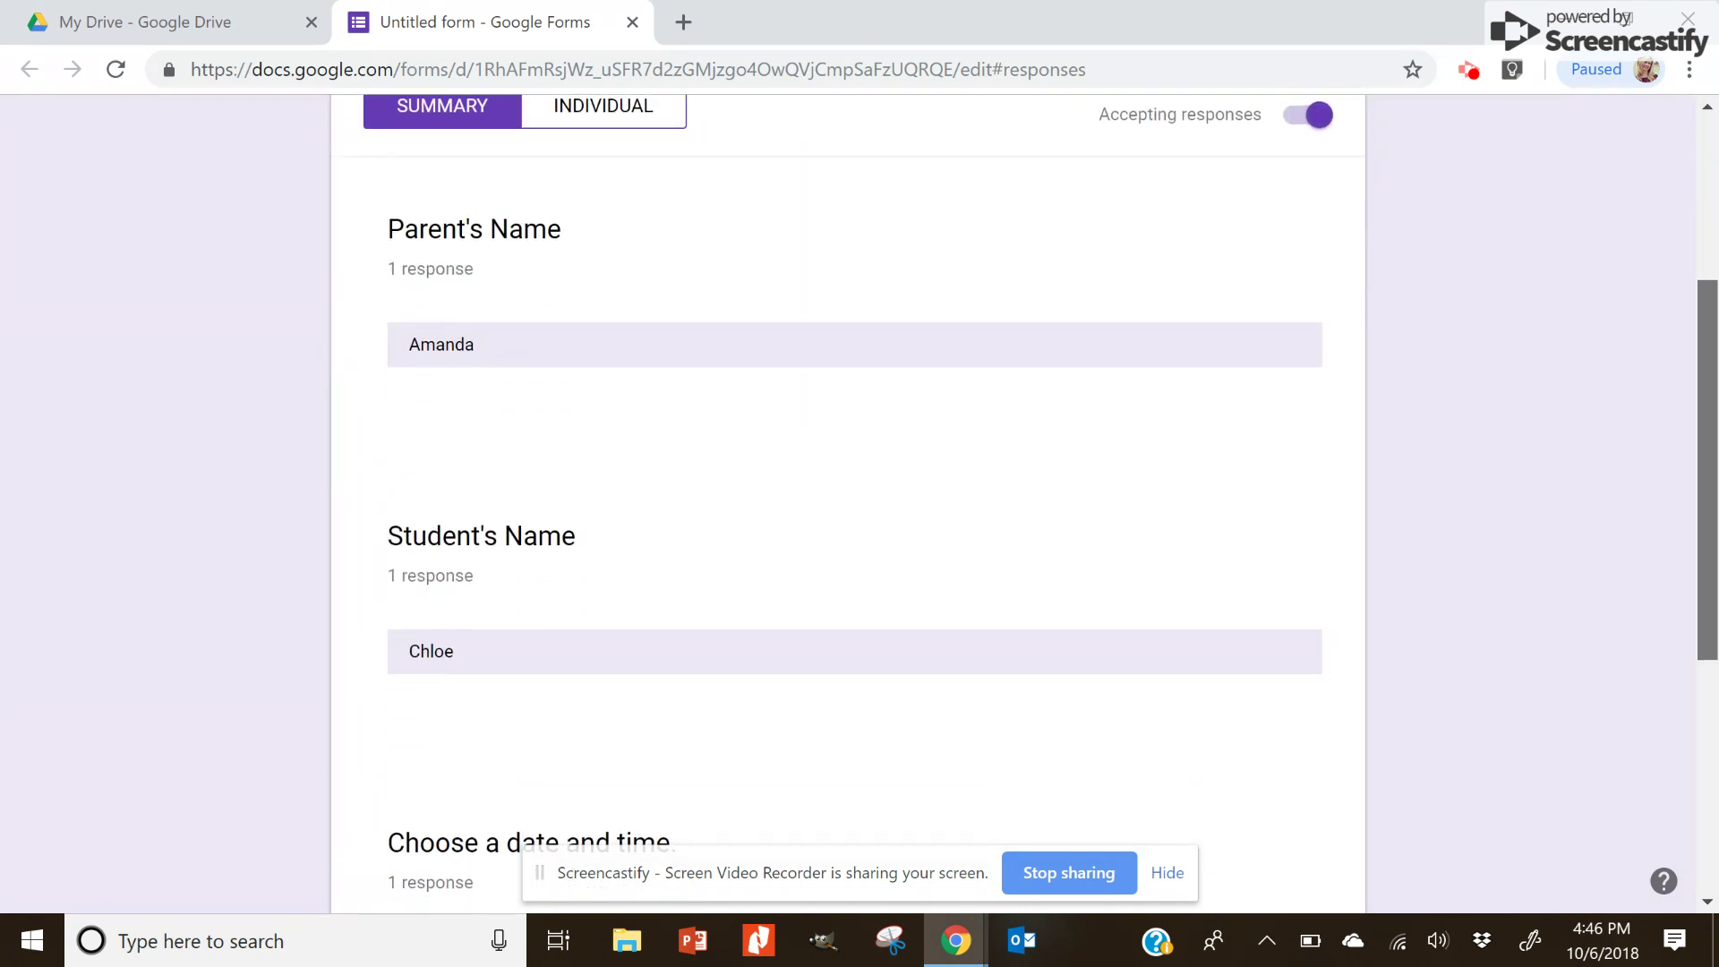
scroll(847, 501, "down", 3)
scroll(848, 501, "up", 2)
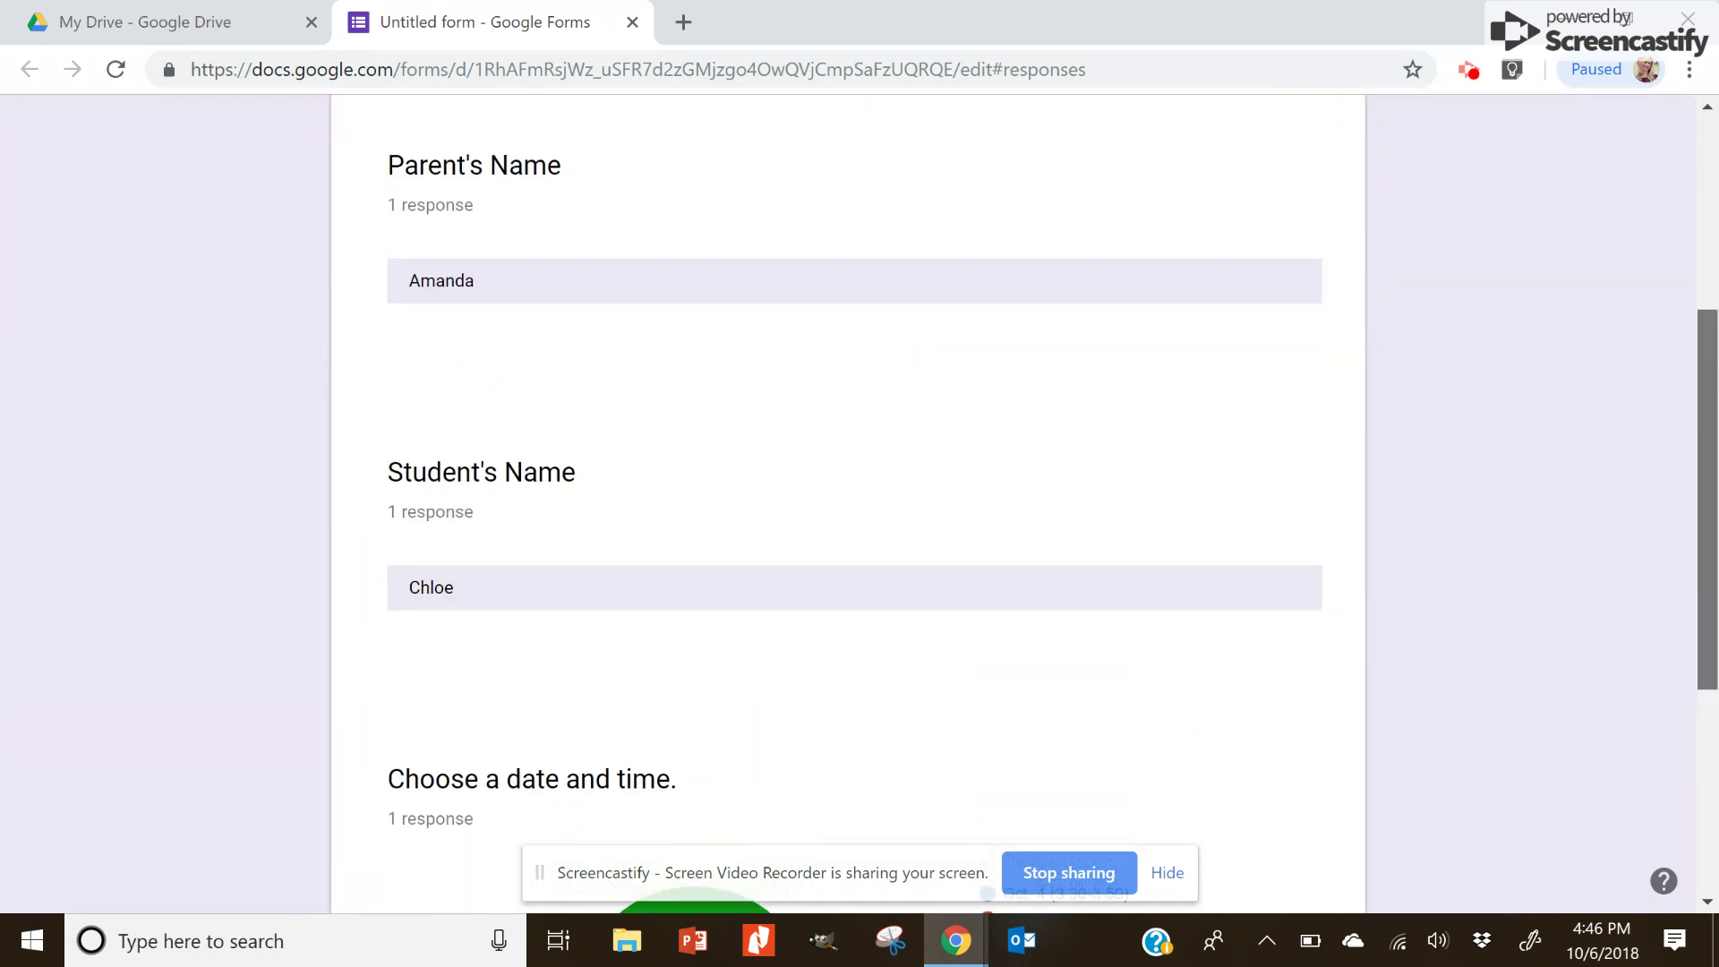
Step: Create a new spreadsheet as the destination for the form's responses
scroll(848, 501, "up", 3)
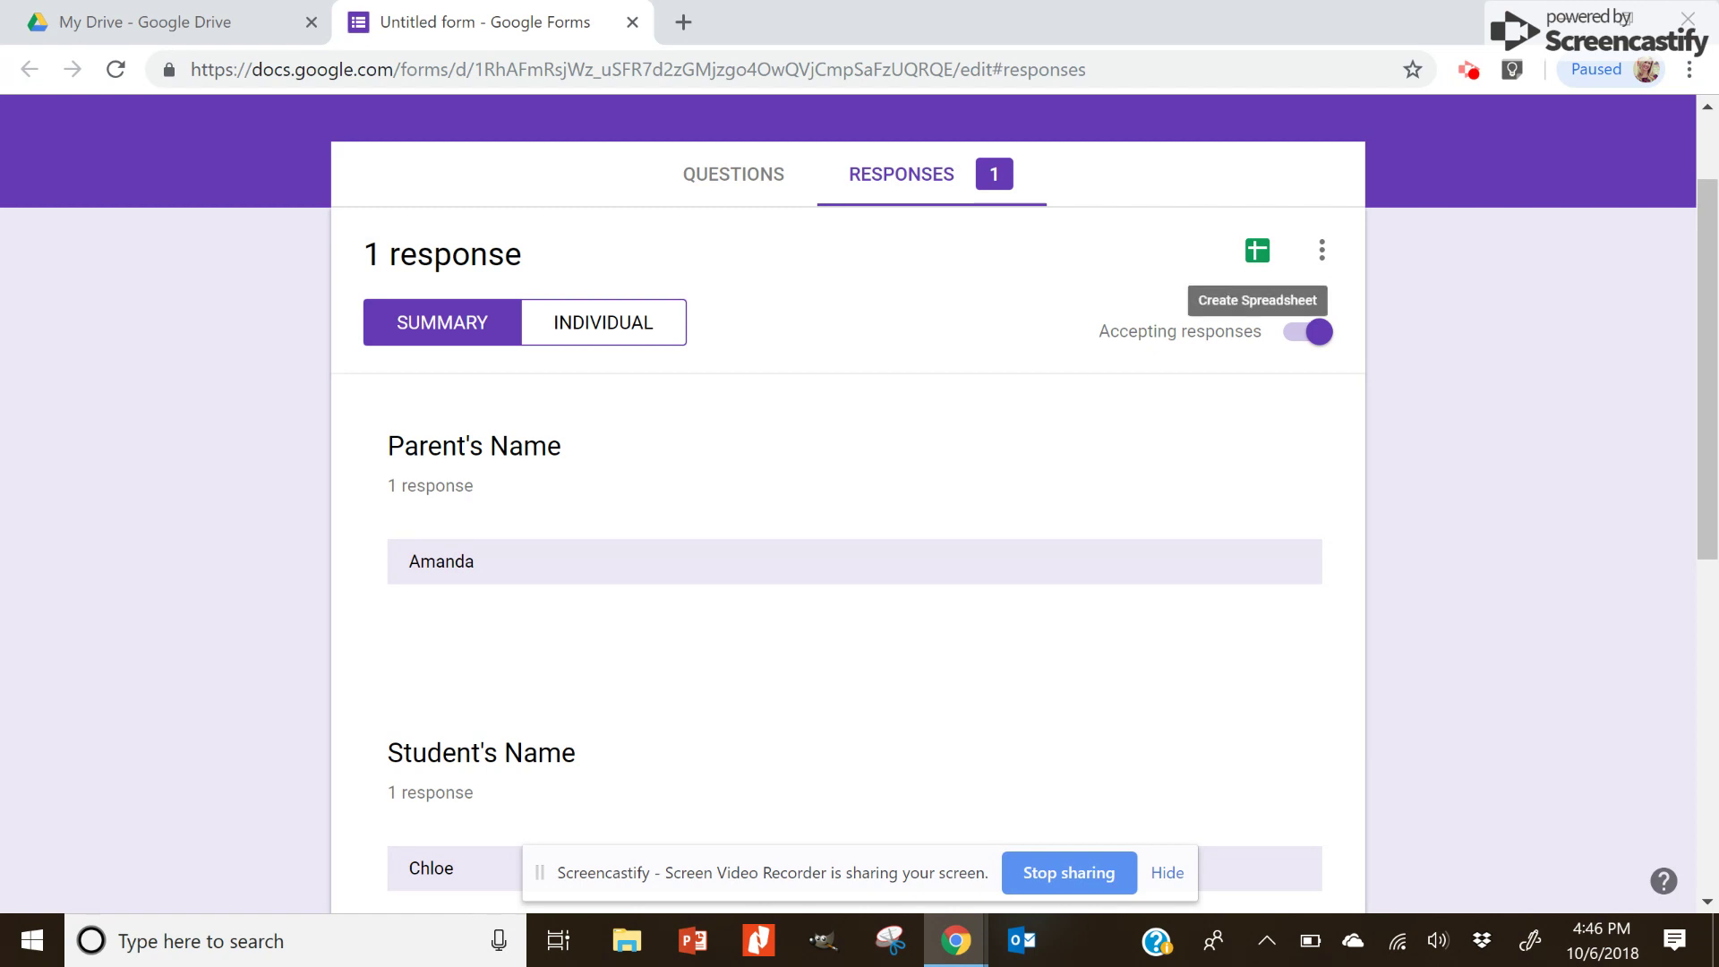
left_click(1257, 251)
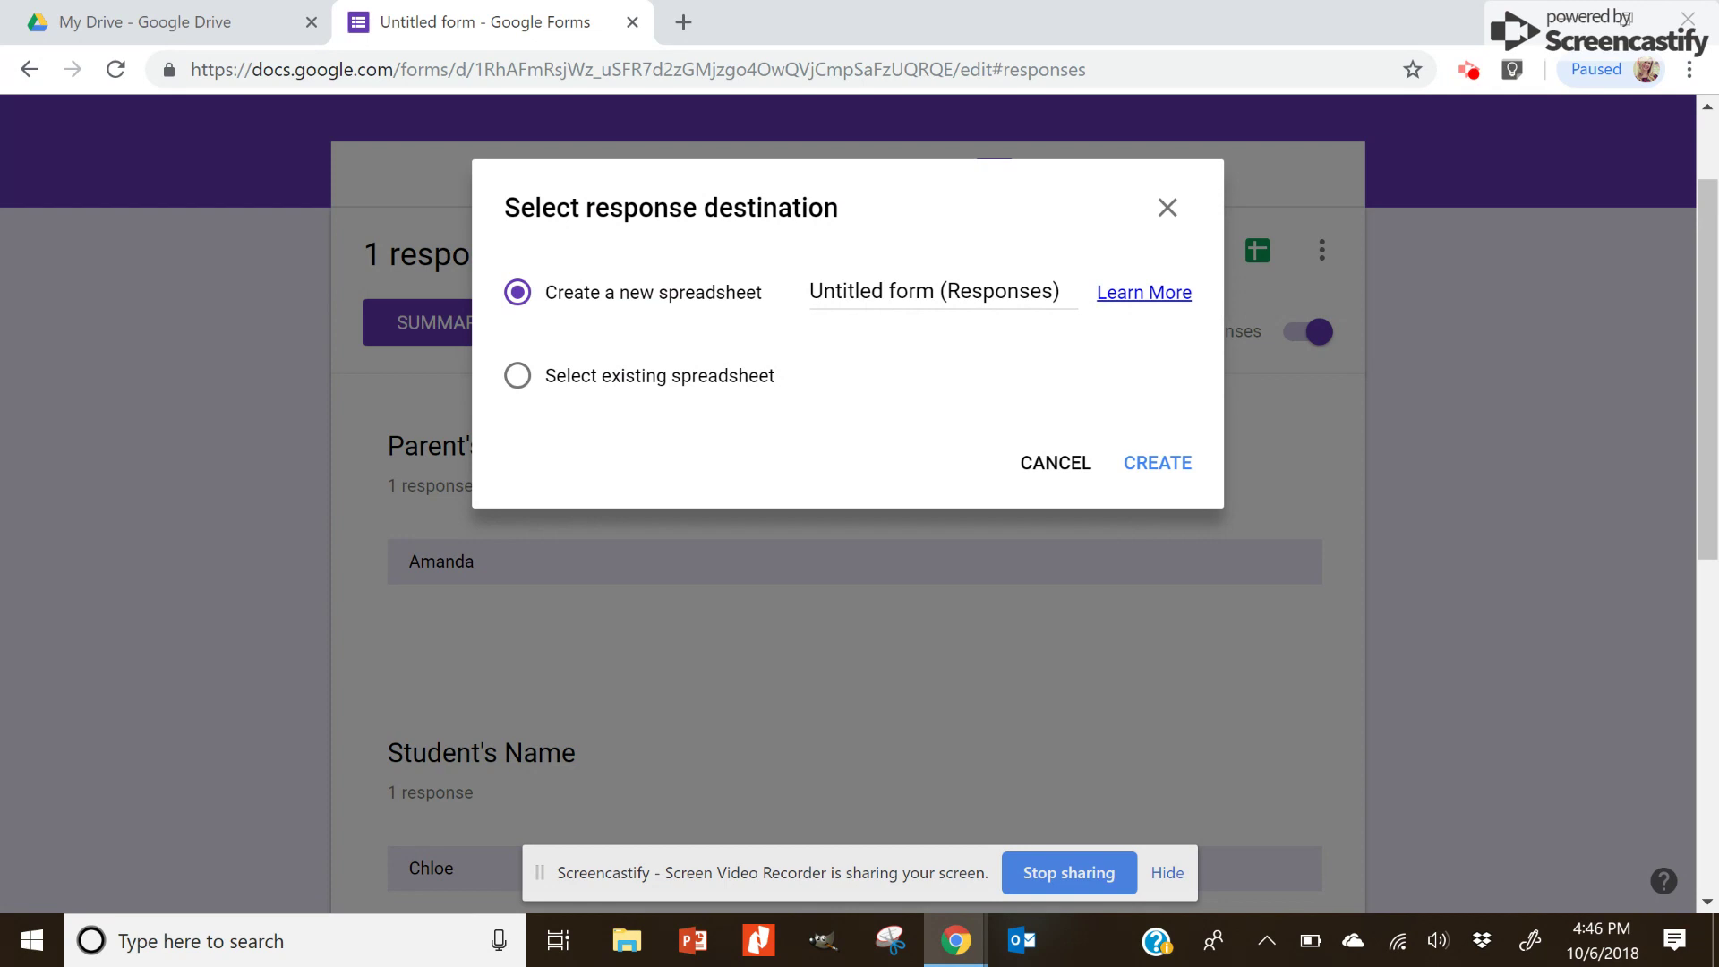
left_click(1157, 462)
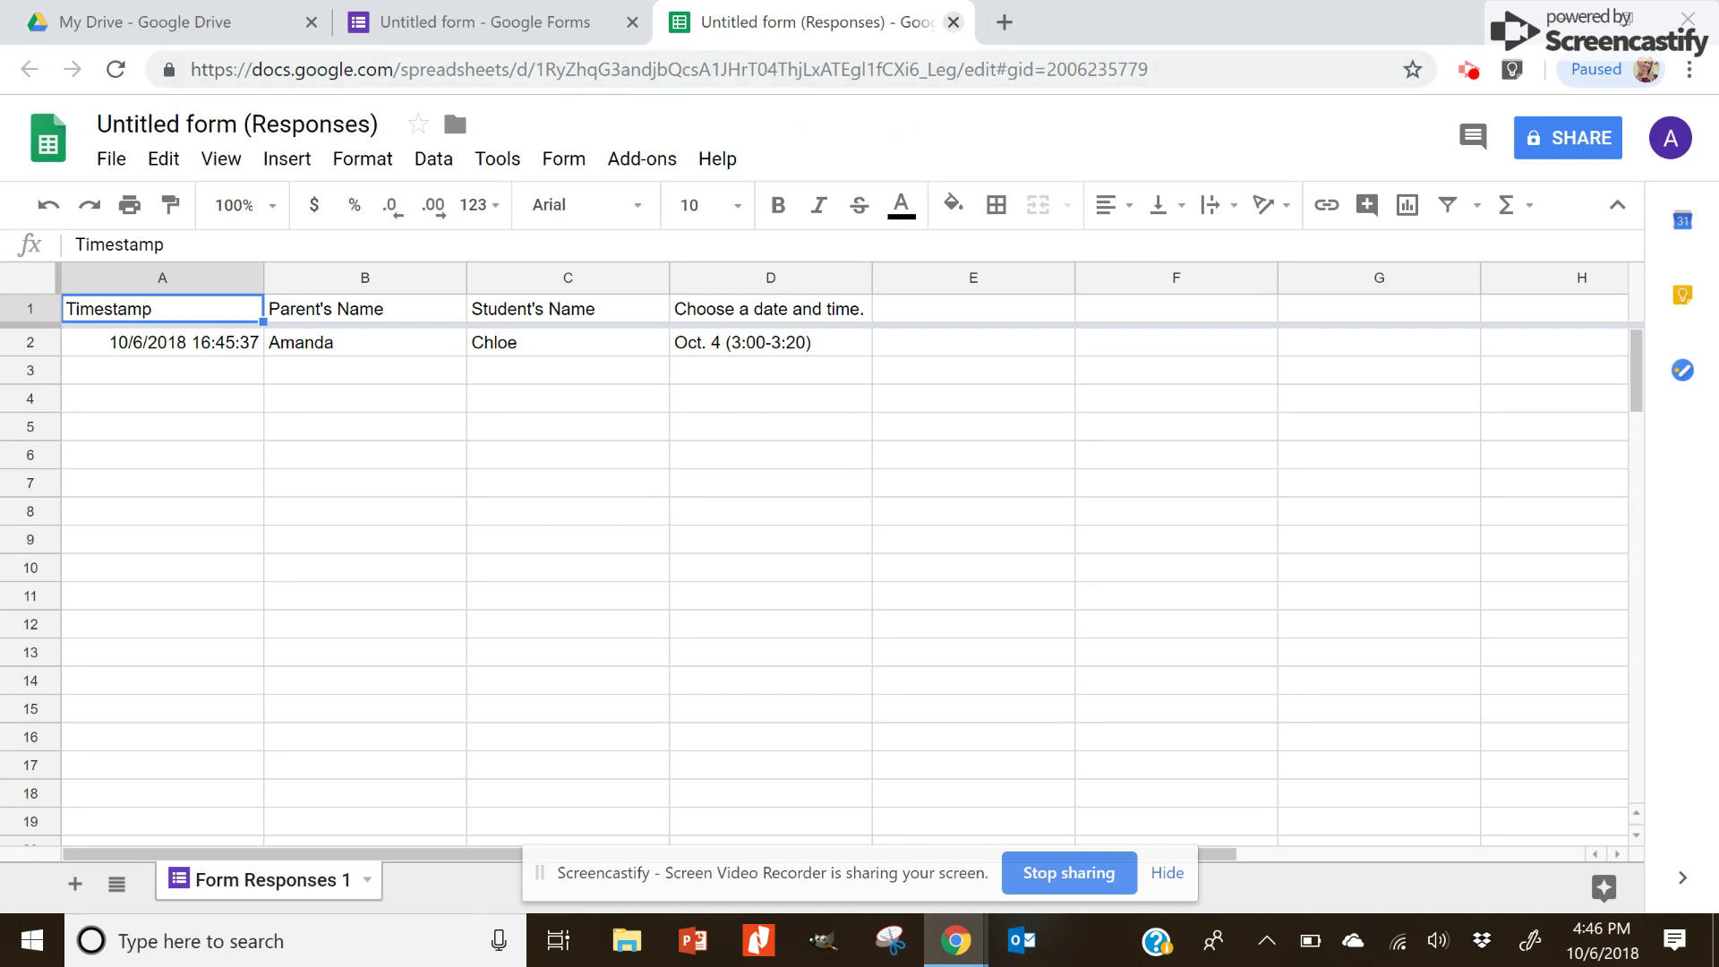
Step: Close the responses spreadsheet, return to the form's questions and open a preview of the form
left_click(953, 23)
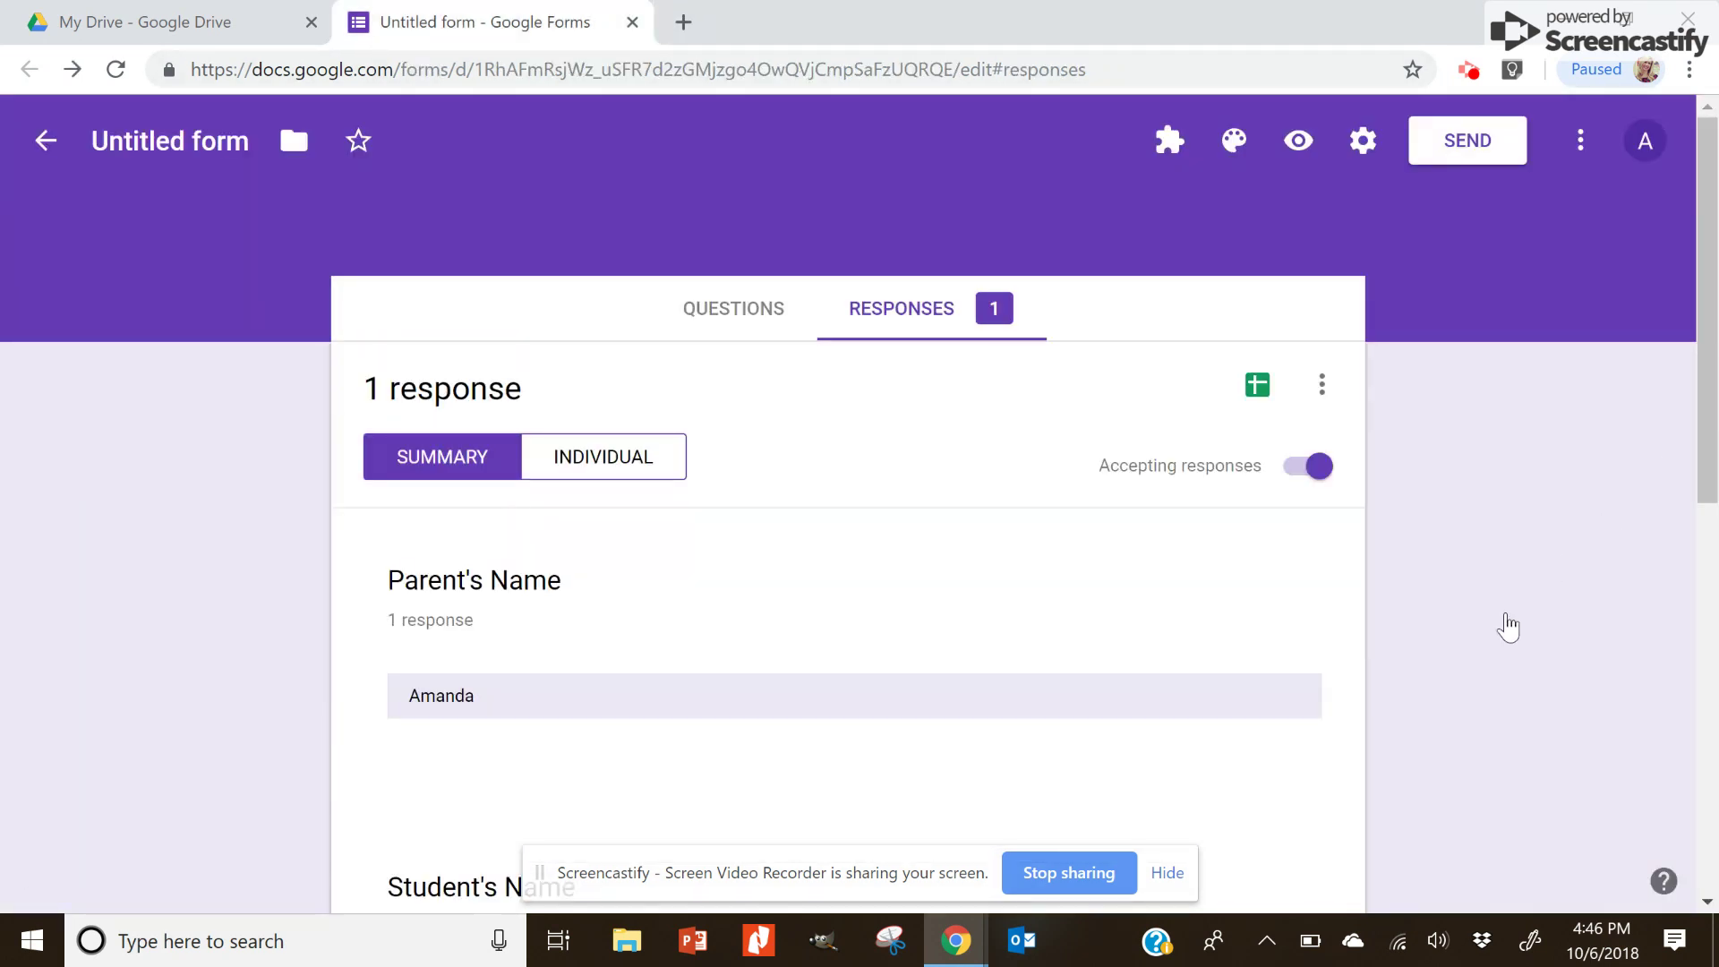
left_click(733, 309)
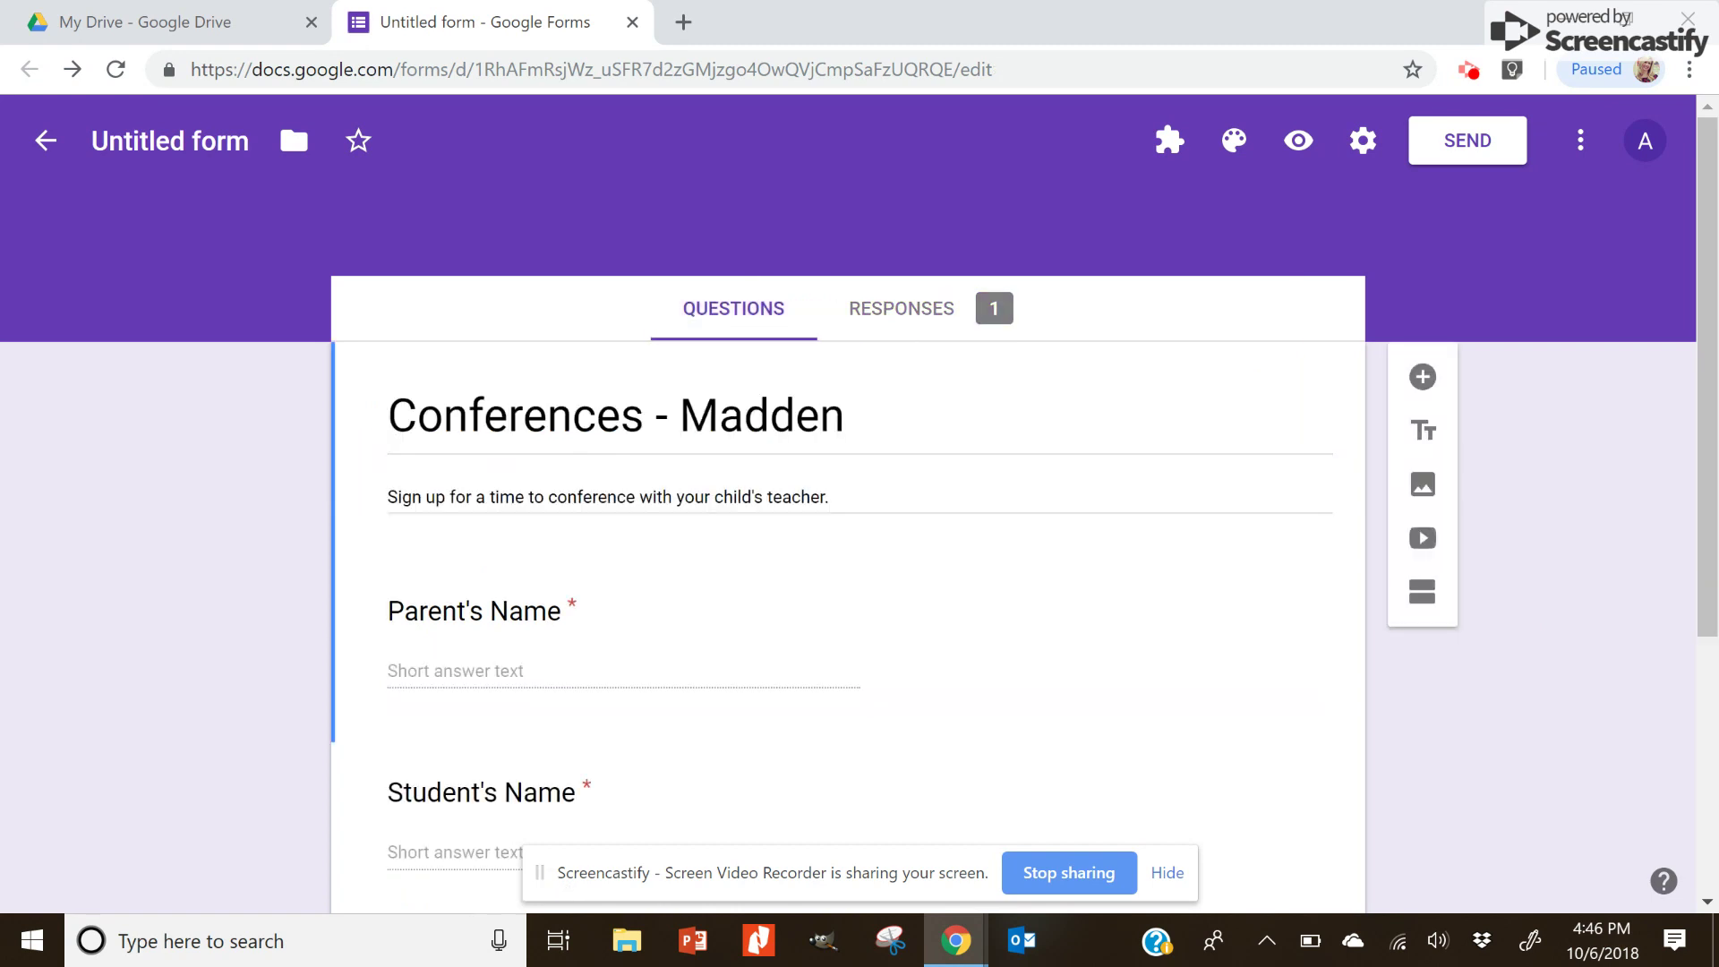
left_click(1298, 140)
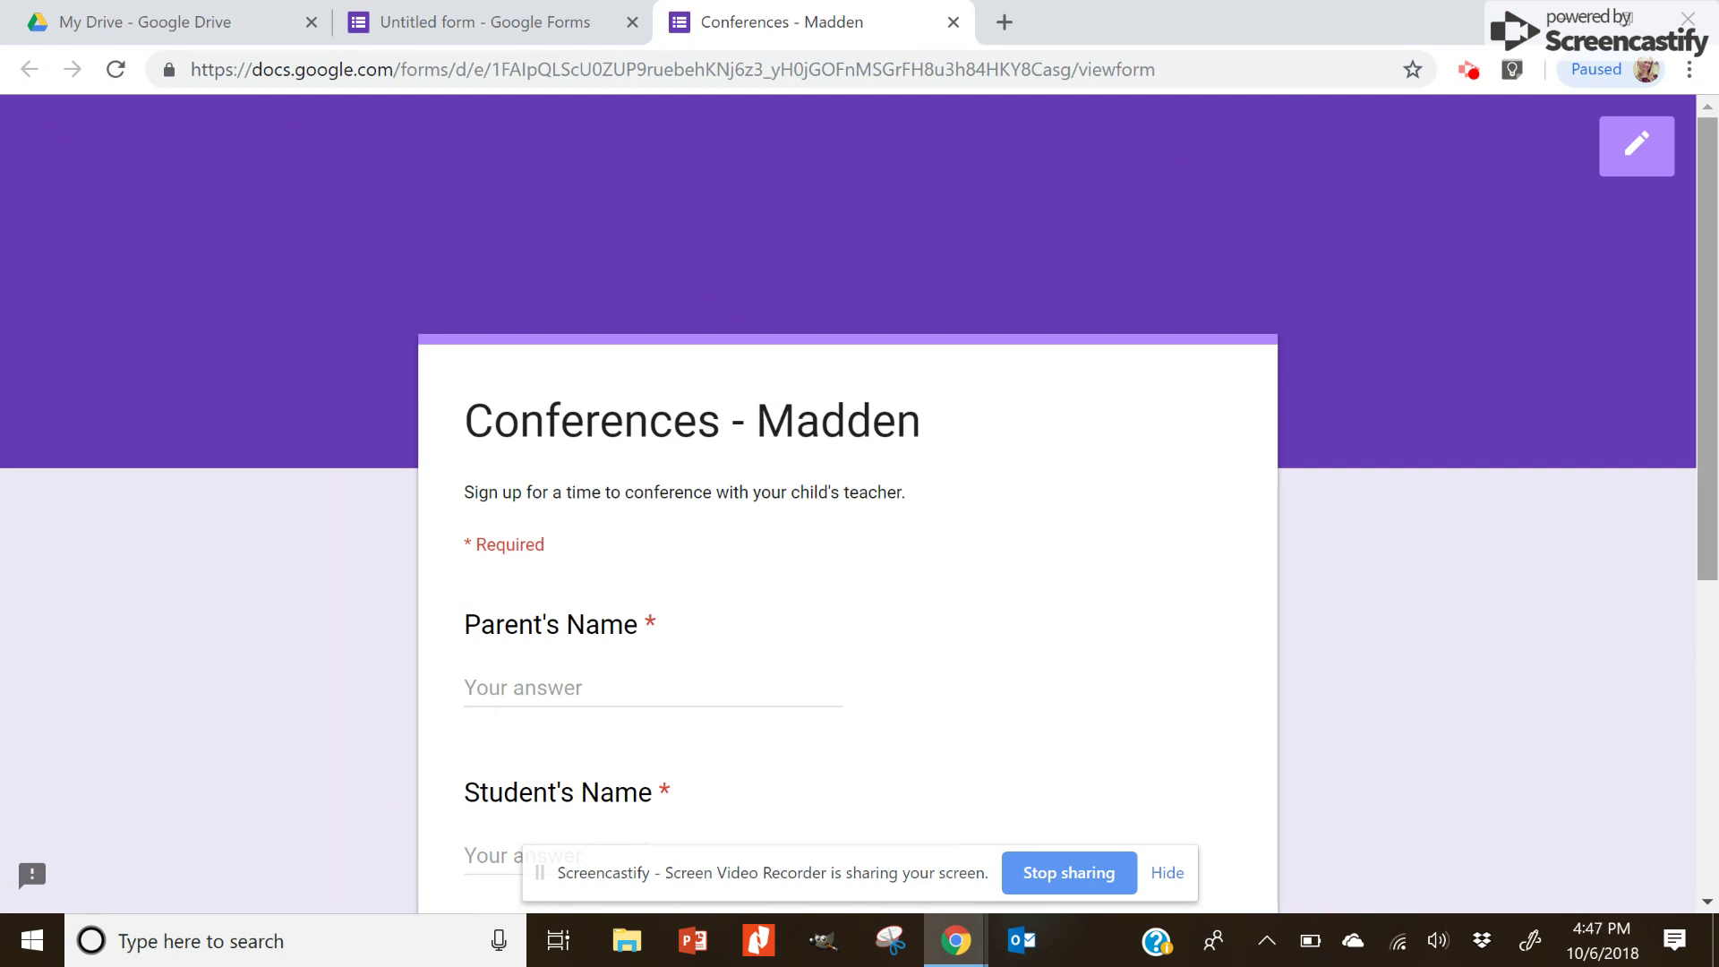
Step: Enter the parent's name and the student's name for a second test response in the previewed form
scroll(1529, 577, "down", 3)
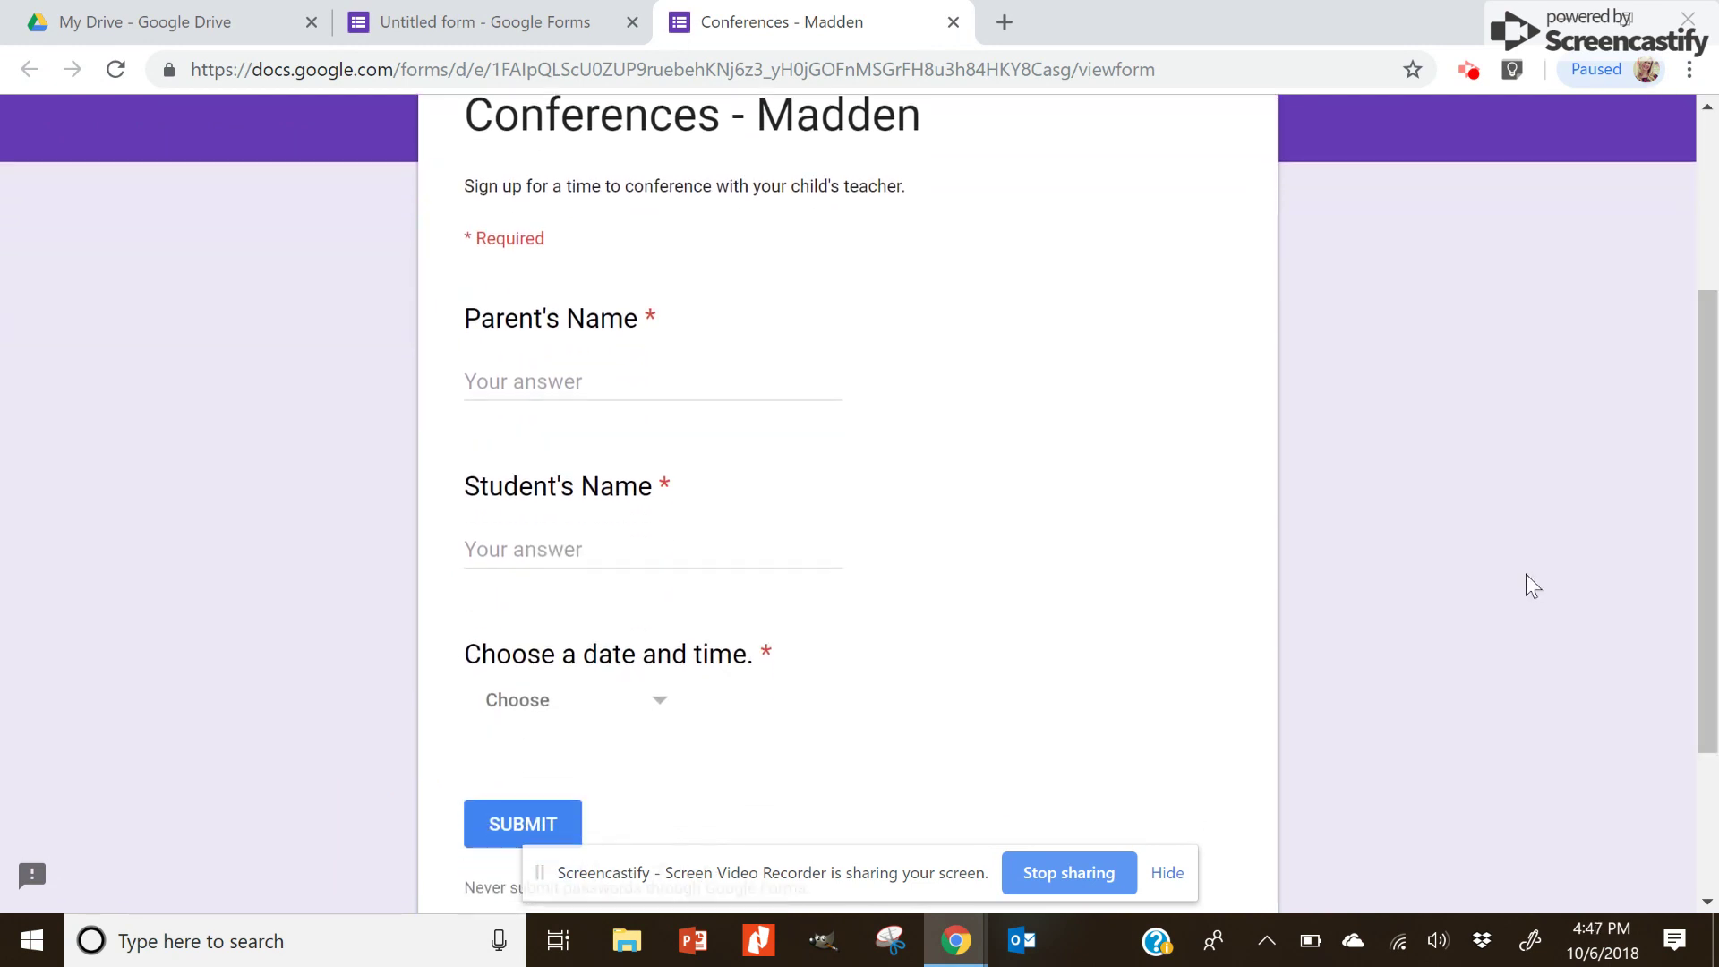
key("Tab")
type("Andy")
key("Tab")
type("Sampson")
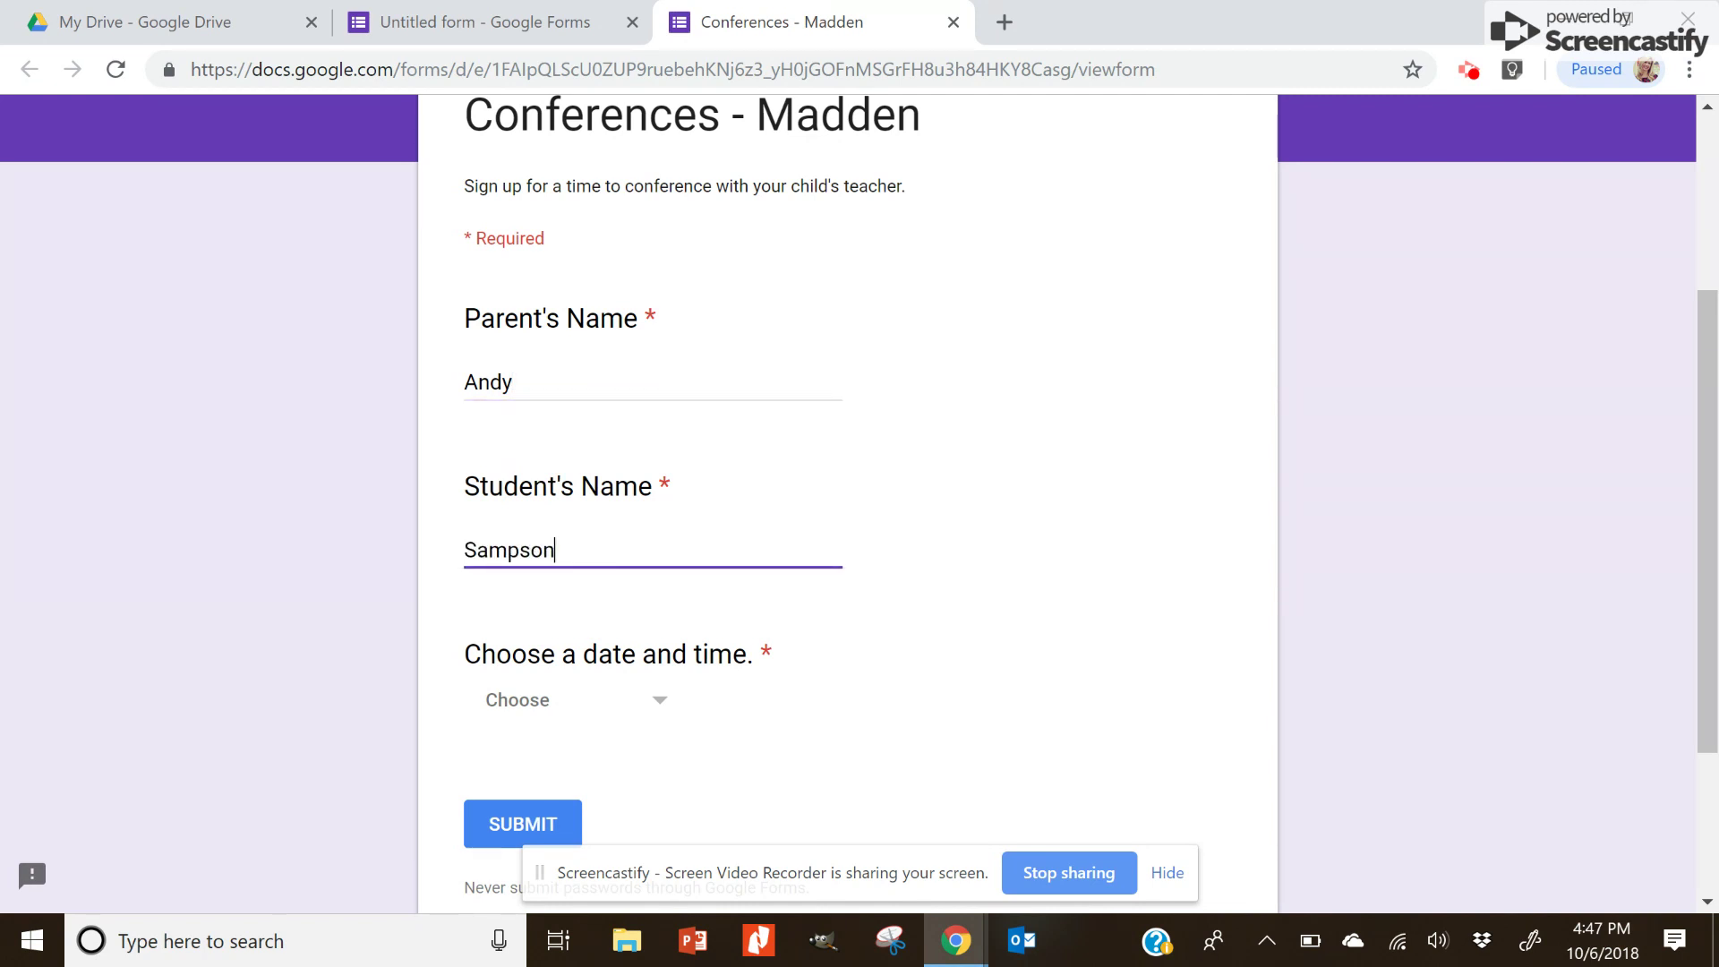
Step: Choose "Oct. 4 (3:30-3:50)" as the date and time and submit the second test response
key("Tab")
key("Return")
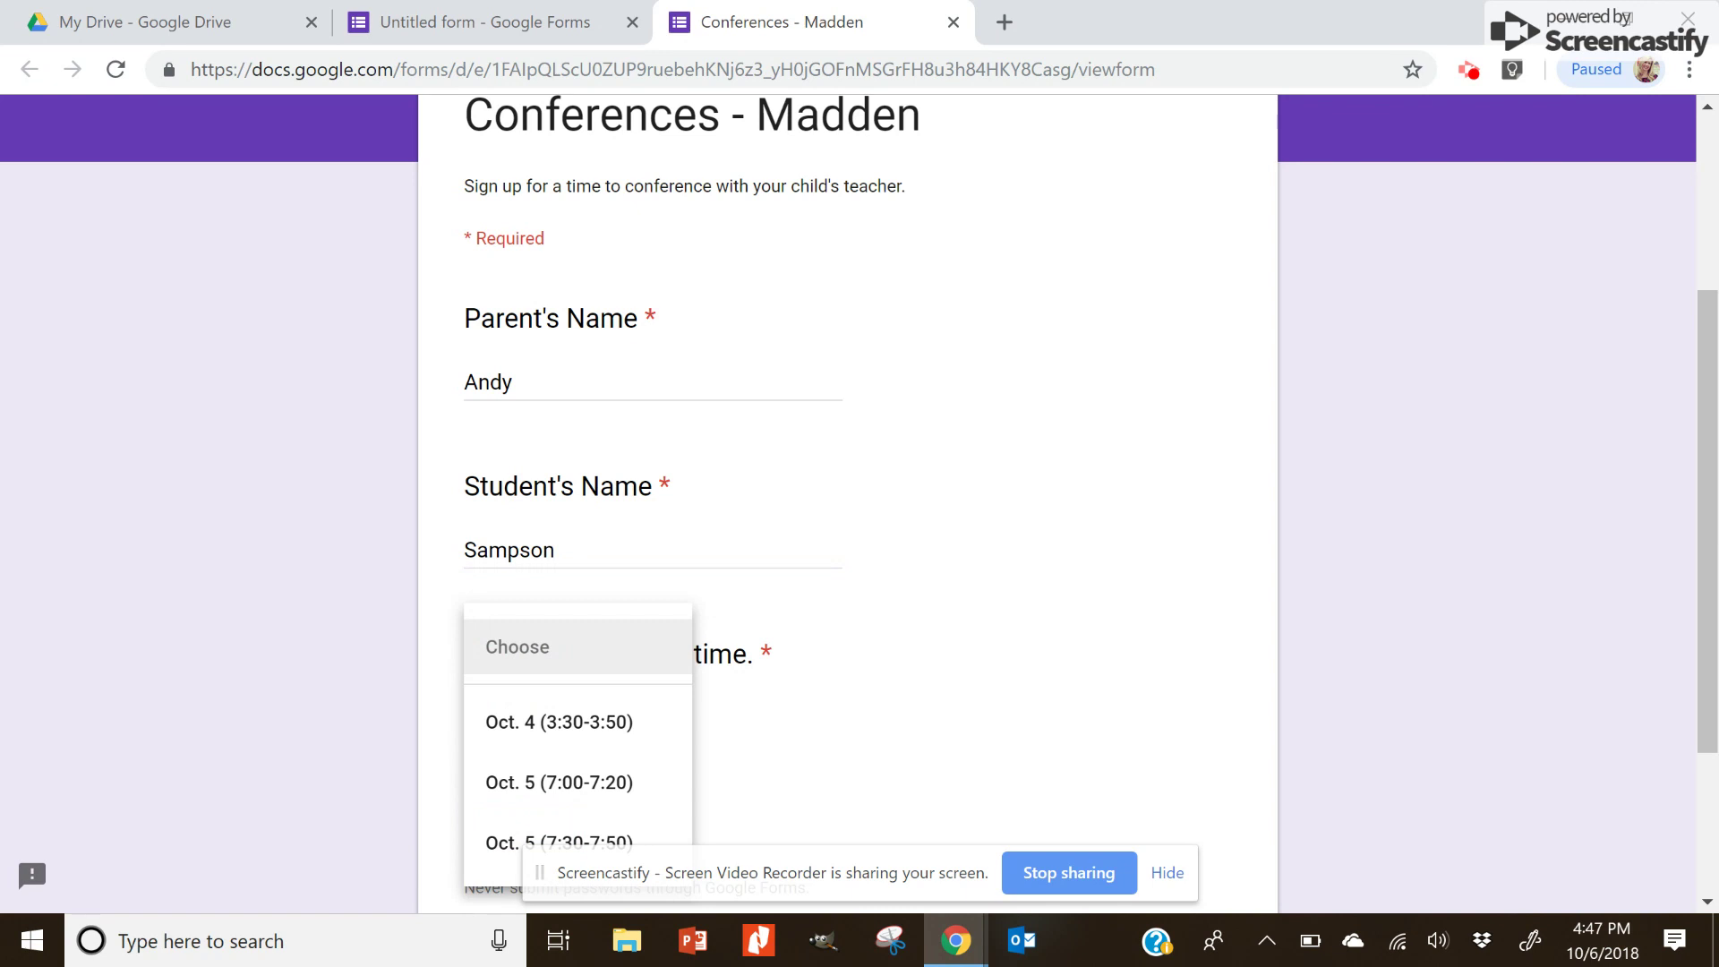
key("Down")
key("Down")
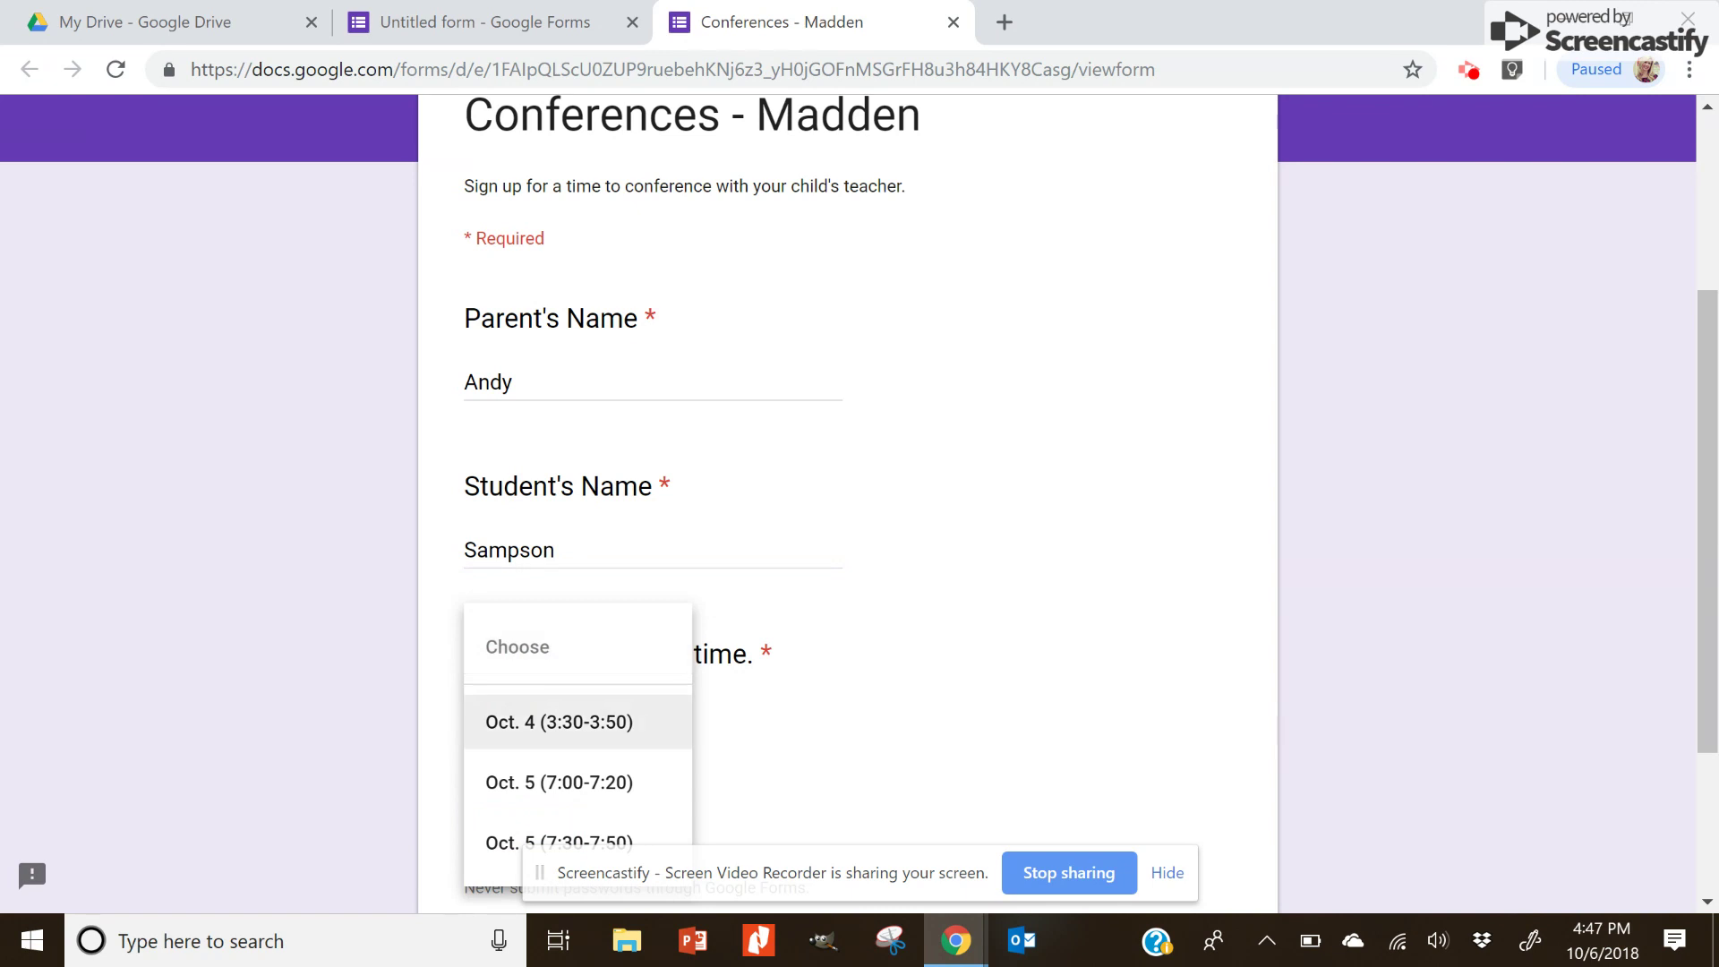
key("Up")
key("Down")
key("Return")
left_click(523, 823)
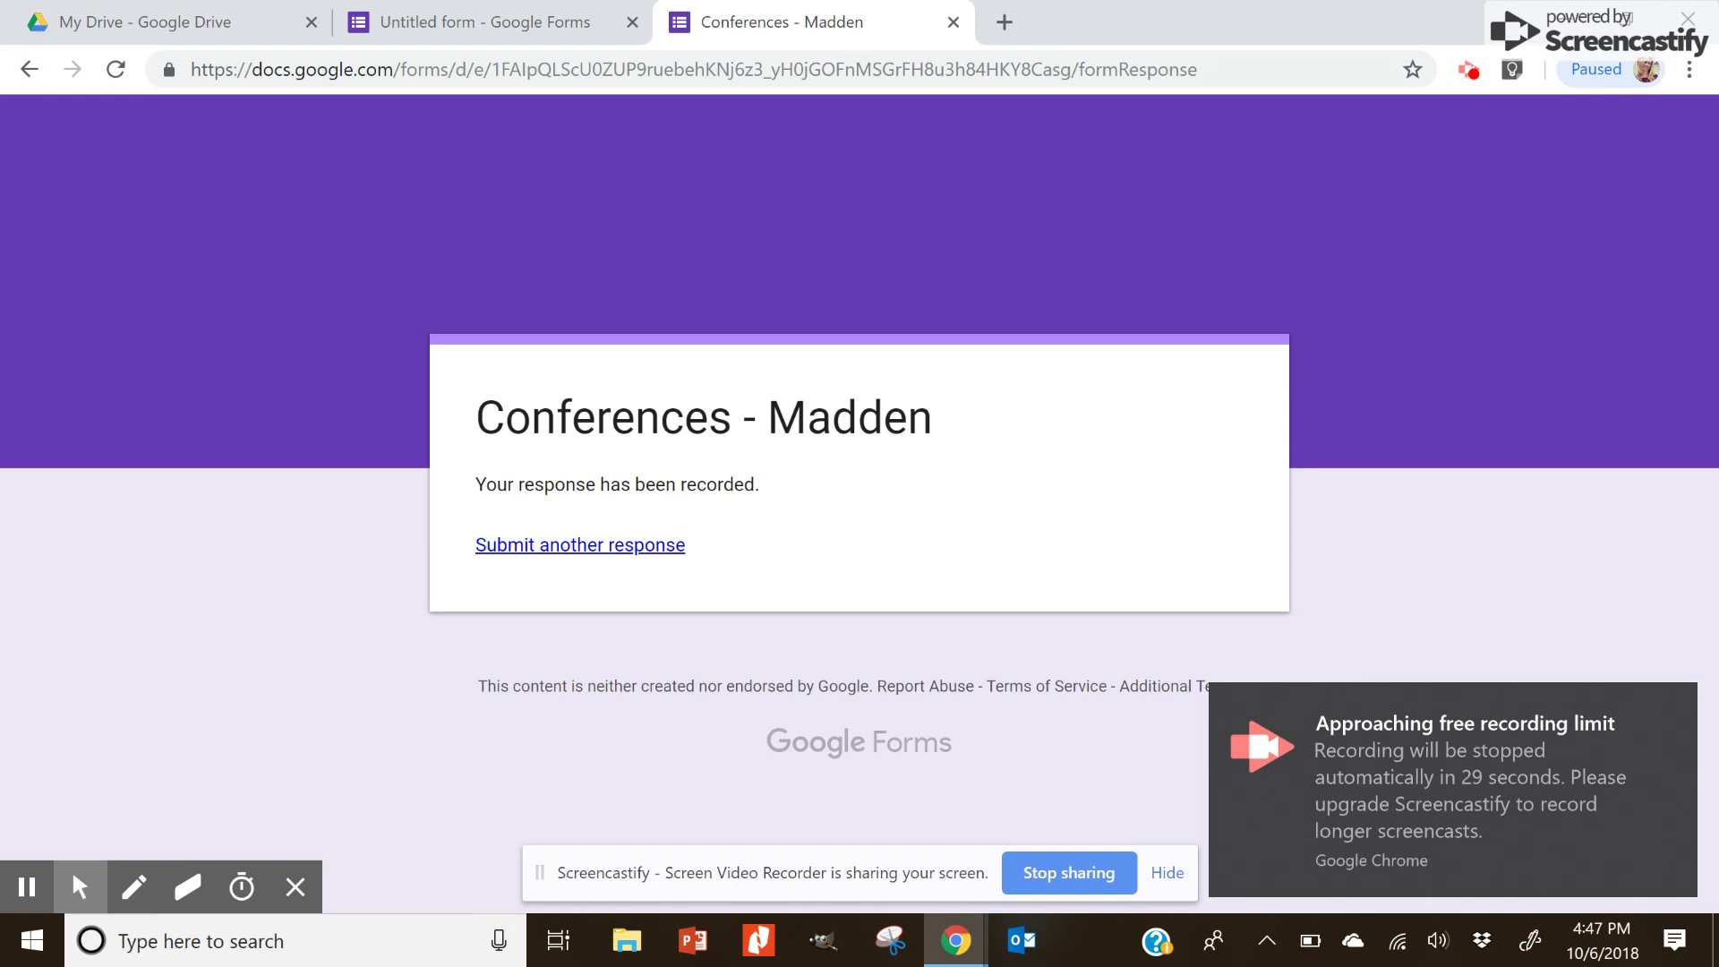
left_click(1468, 70)
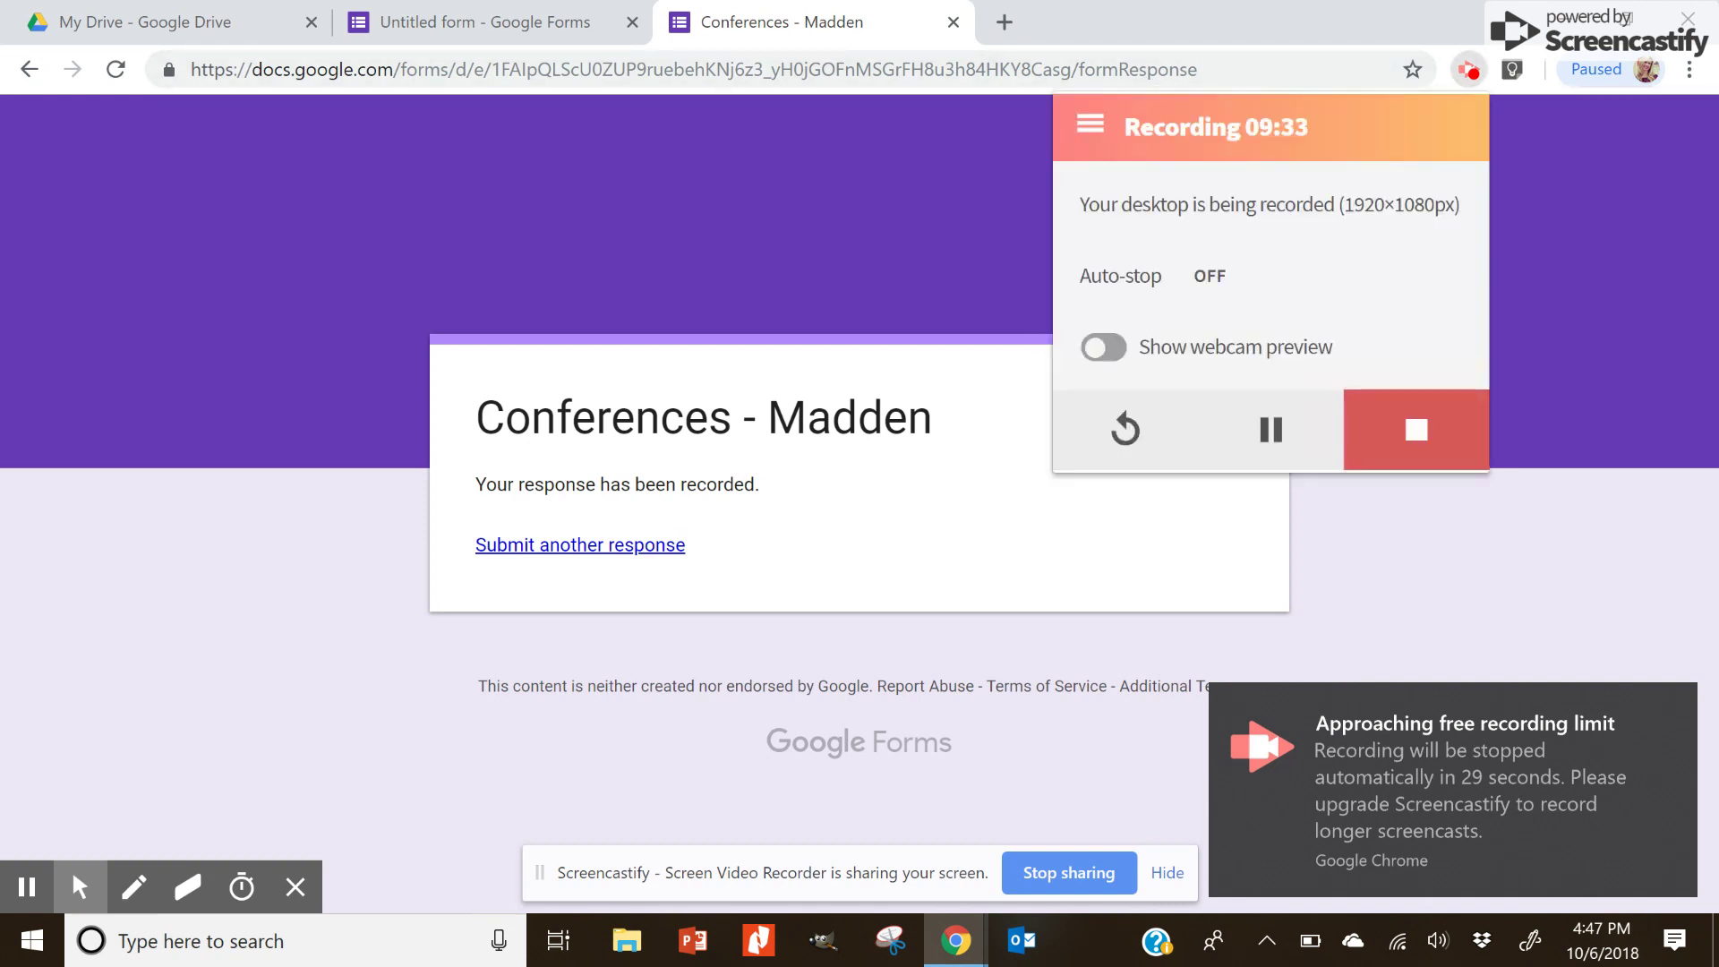